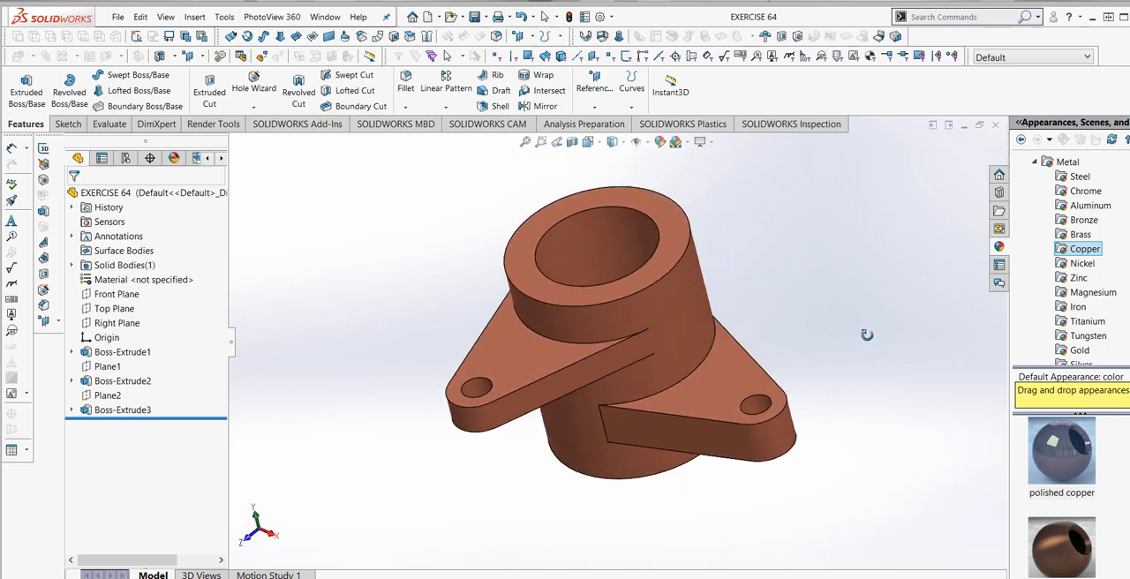
- Show the finished part in a section view cut by the Front Plane at 10 mm and the Right Plane at 63 mm
left_click(587, 143)
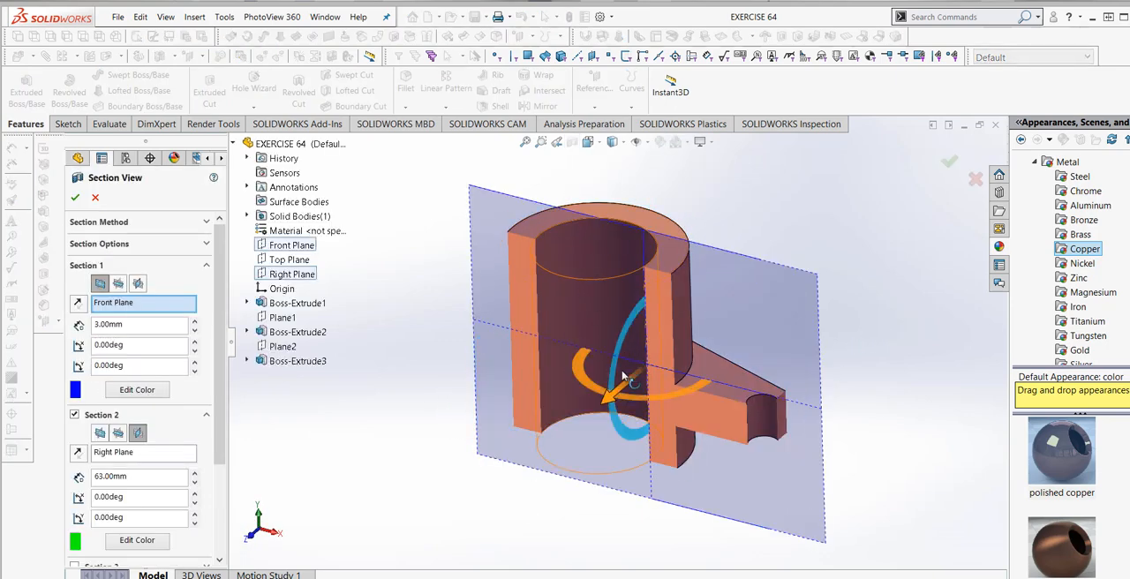
left_click_drag(614, 402, 598, 411)
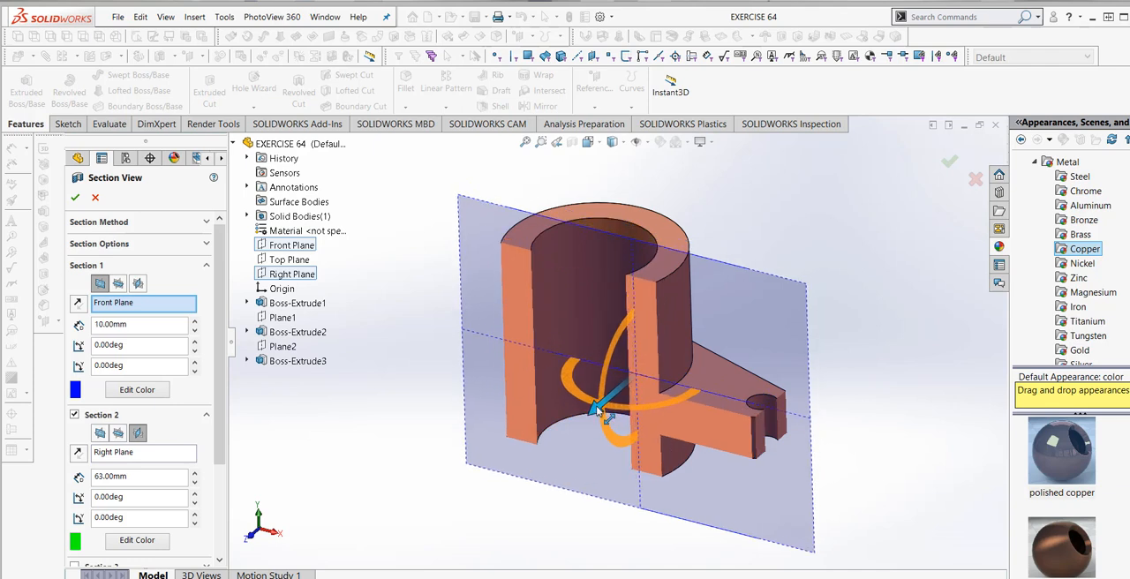
left_click(118, 434)
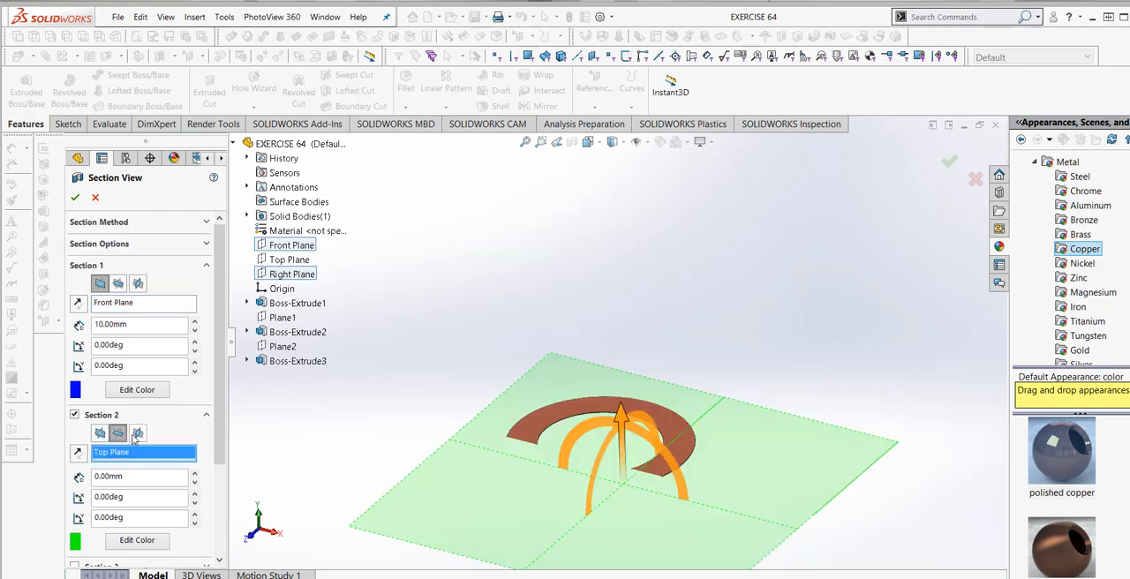
left_click(136, 433)
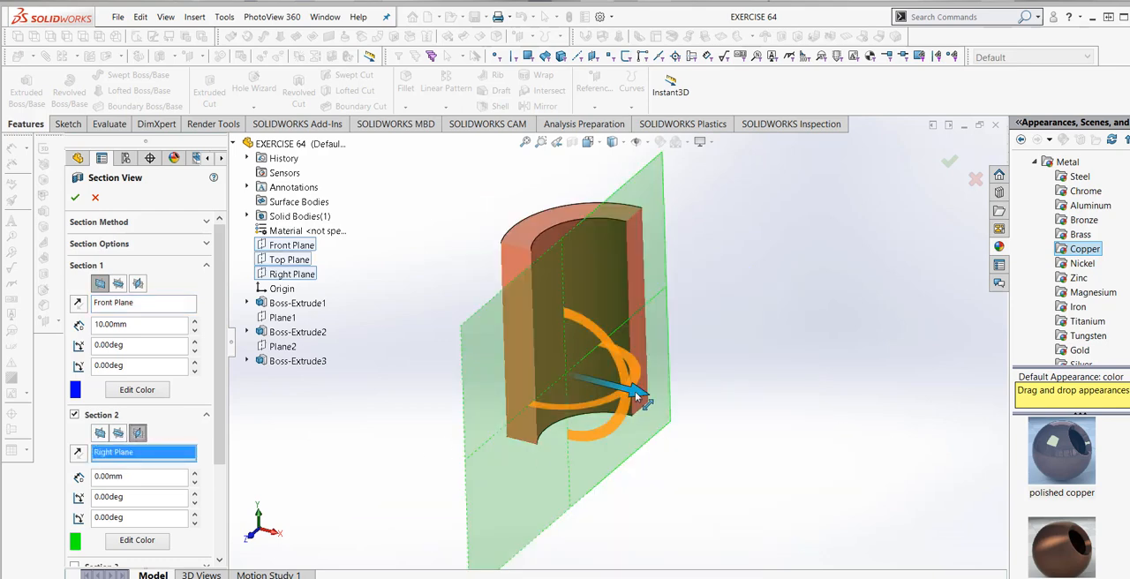
left_click_drag(643, 394, 811, 471)
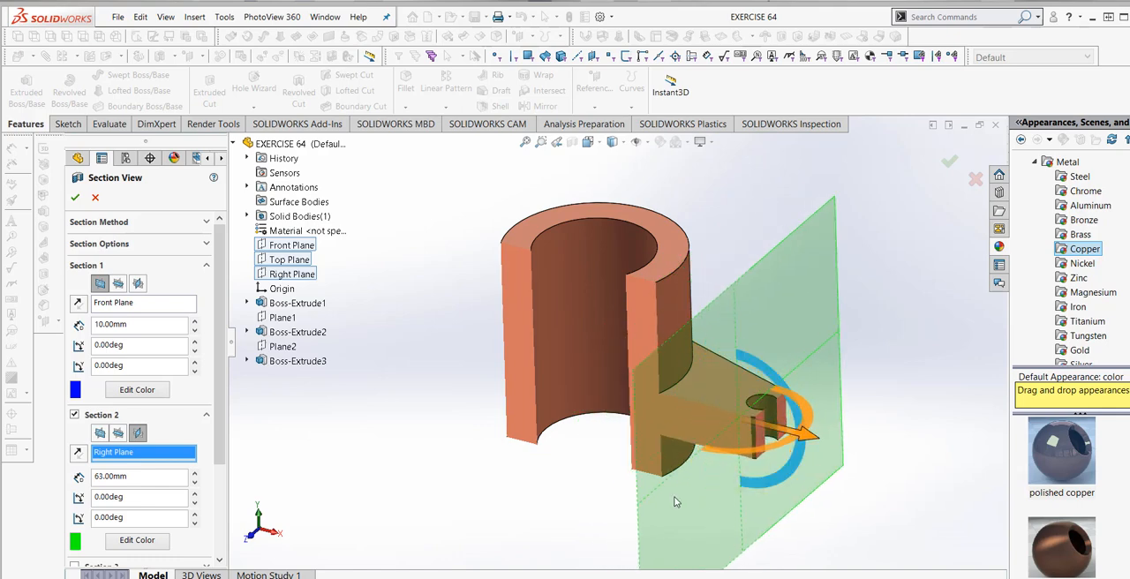
left_click(94, 198)
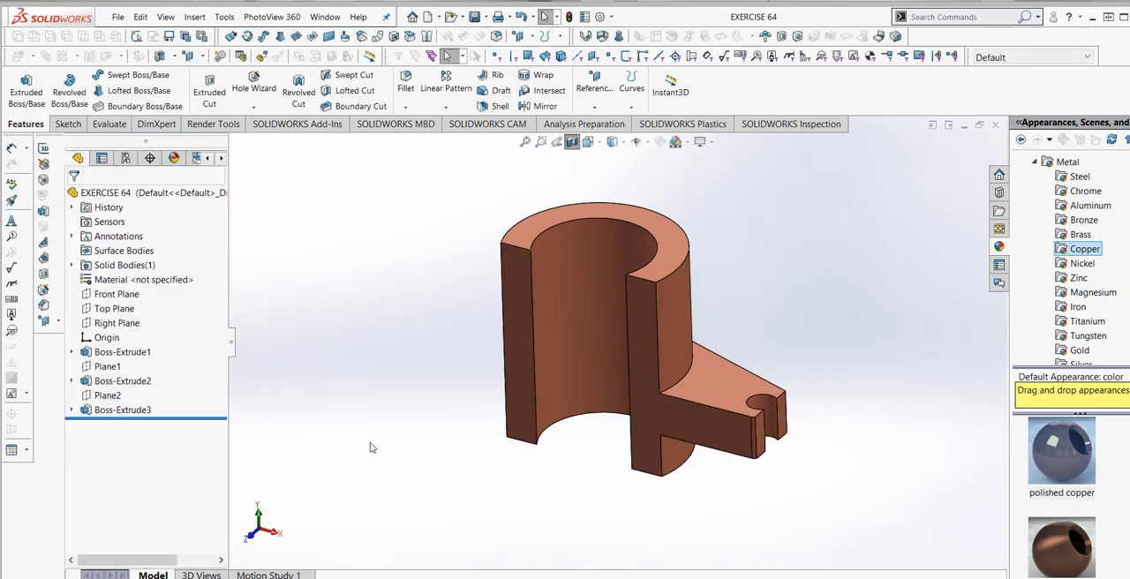
- Inspect the sectioned bore and lug, and turn the section view off
scroll(746, 317, "down", 2)
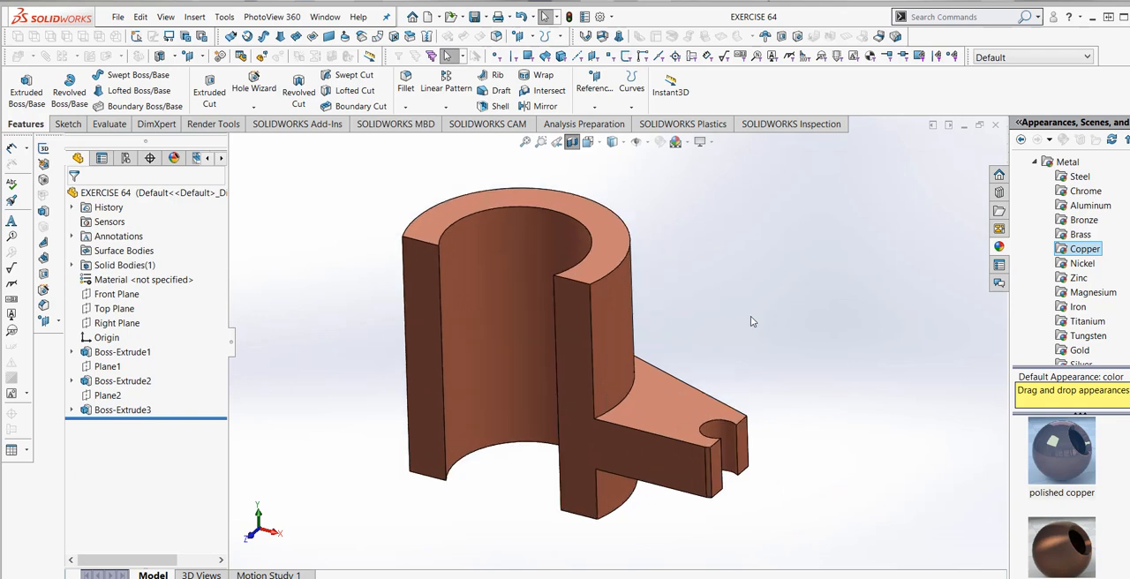
scroll(757, 310, "up", 2)
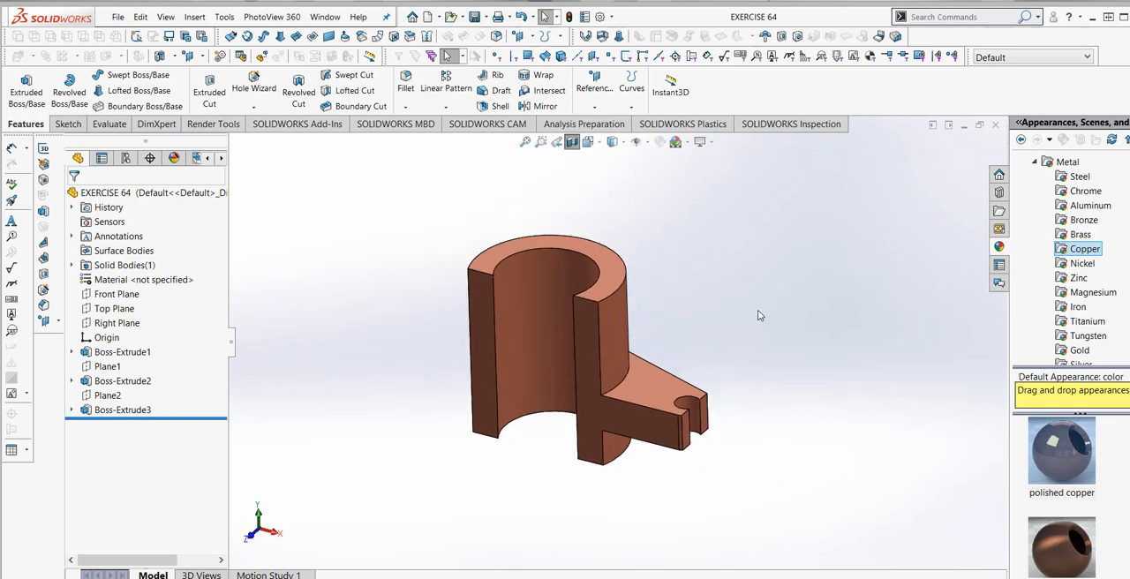
left_click(572, 142)
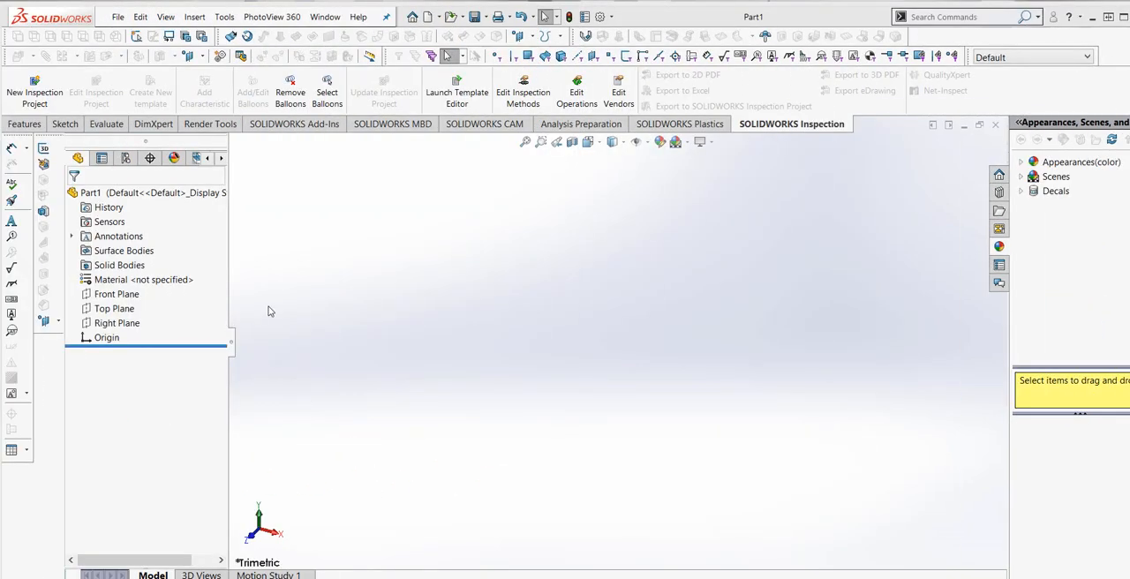
- Start a sketch on the Top Plane of the new part
left_click(130, 311)
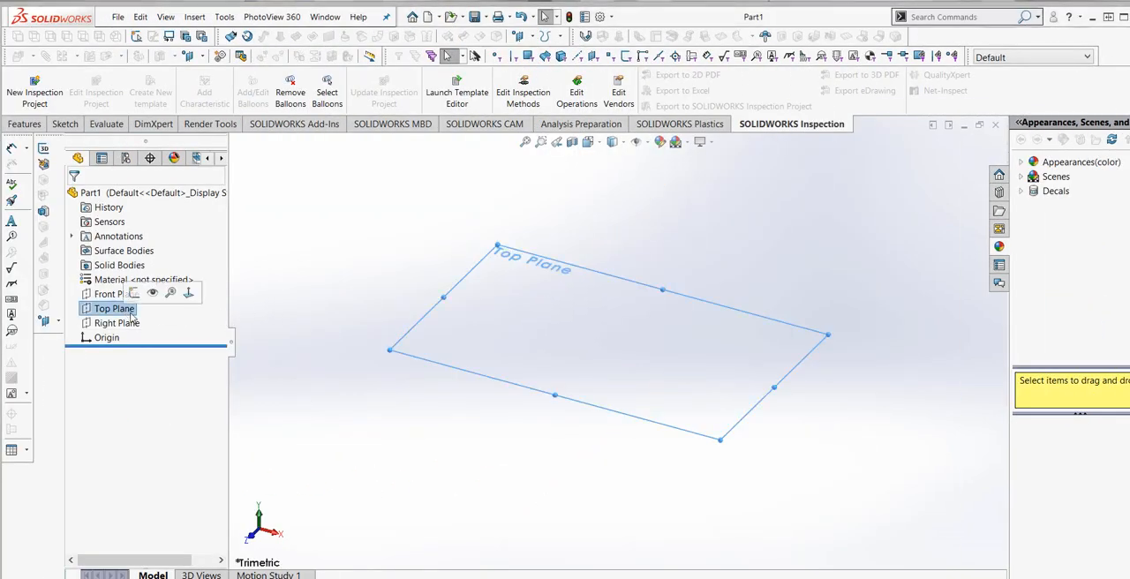
left_click(65, 123)
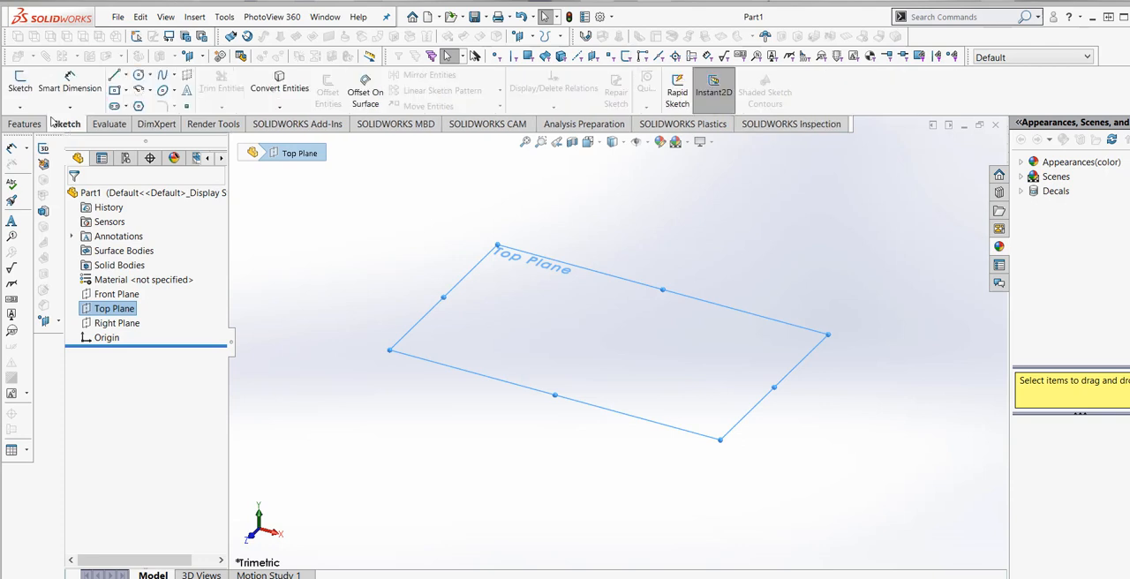
left_click(31, 93)
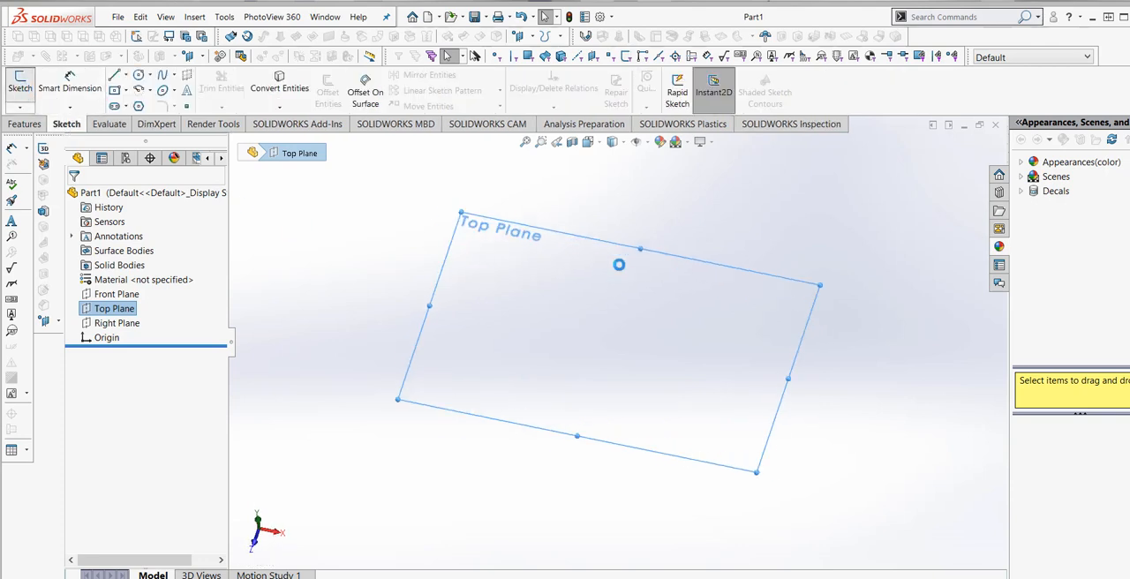
- Check the unit system in the document properties and accept the settings
left_click(610, 17)
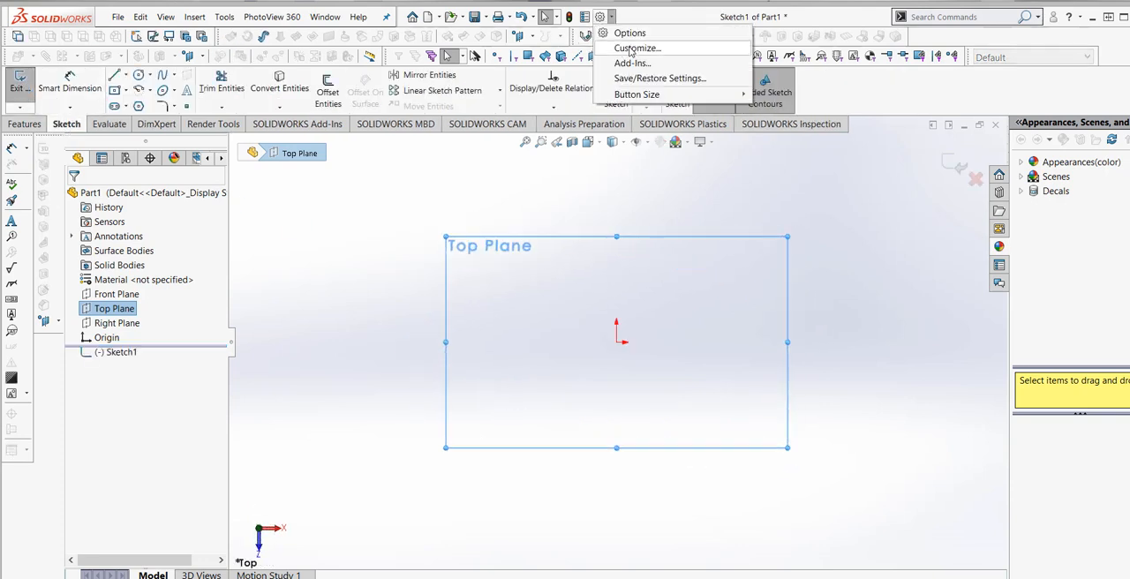
left_click(627, 32)
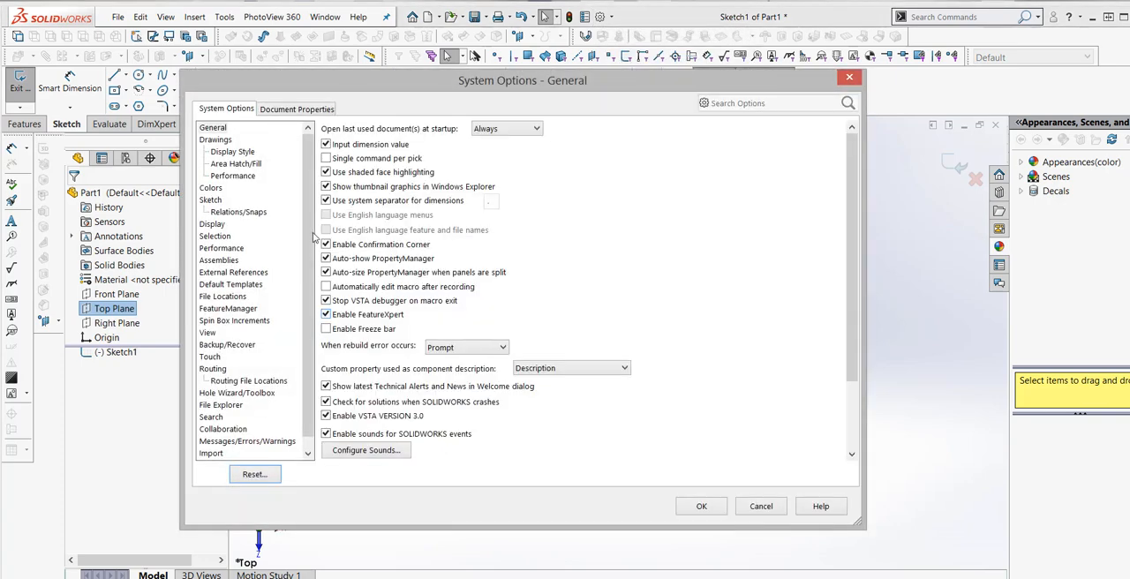
left_click(294, 109)
left_click(209, 224)
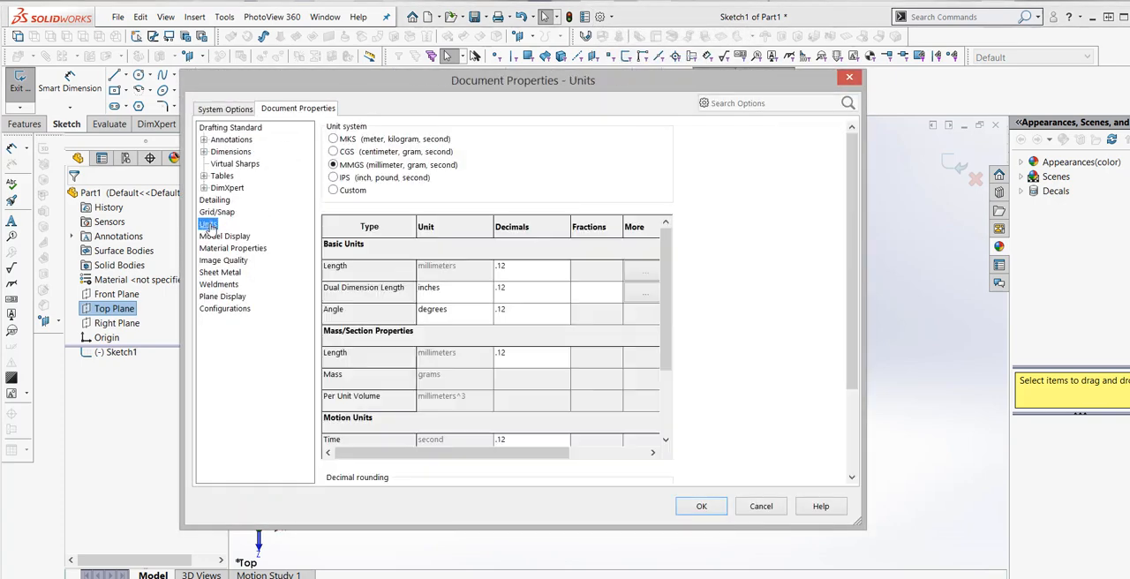
left_click(703, 507)
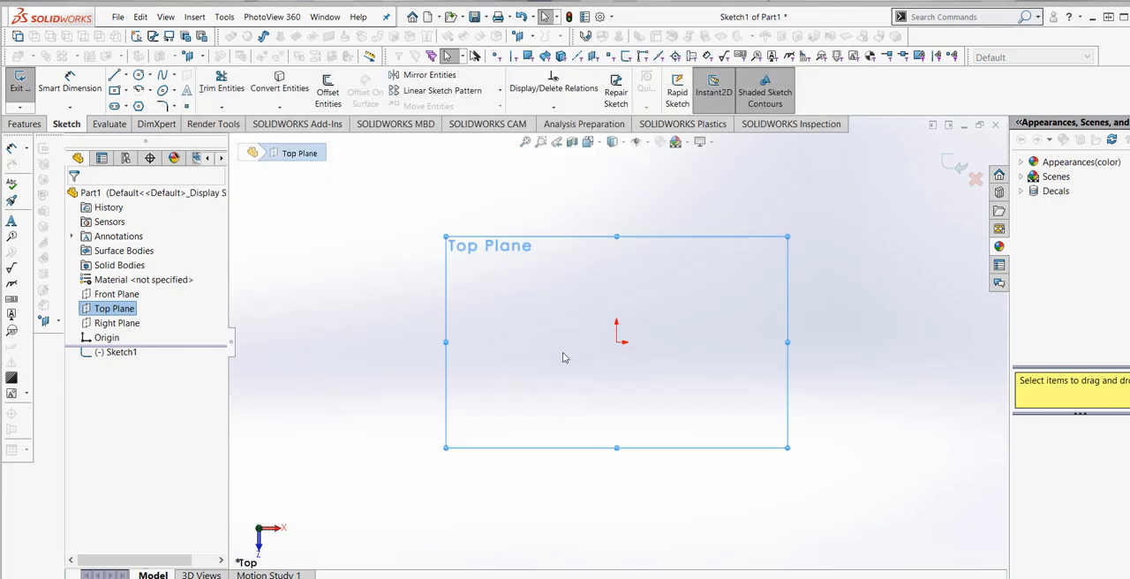
- Sketch a circle centred on the origin and dimension its diameter to 60 mm
left_click(138, 75)
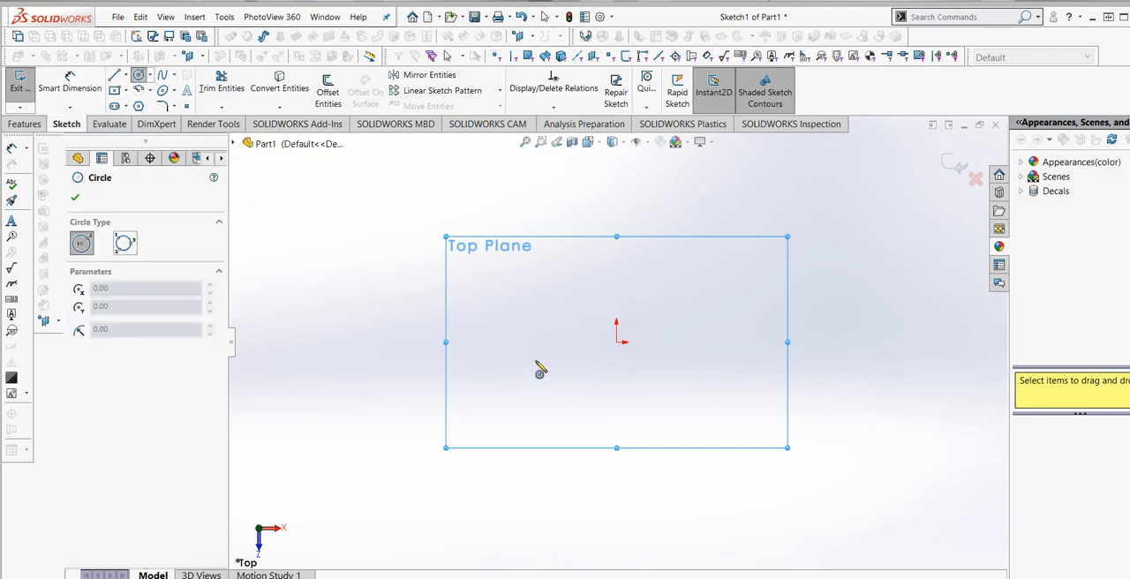
left_click(616, 344)
left_click(724, 251)
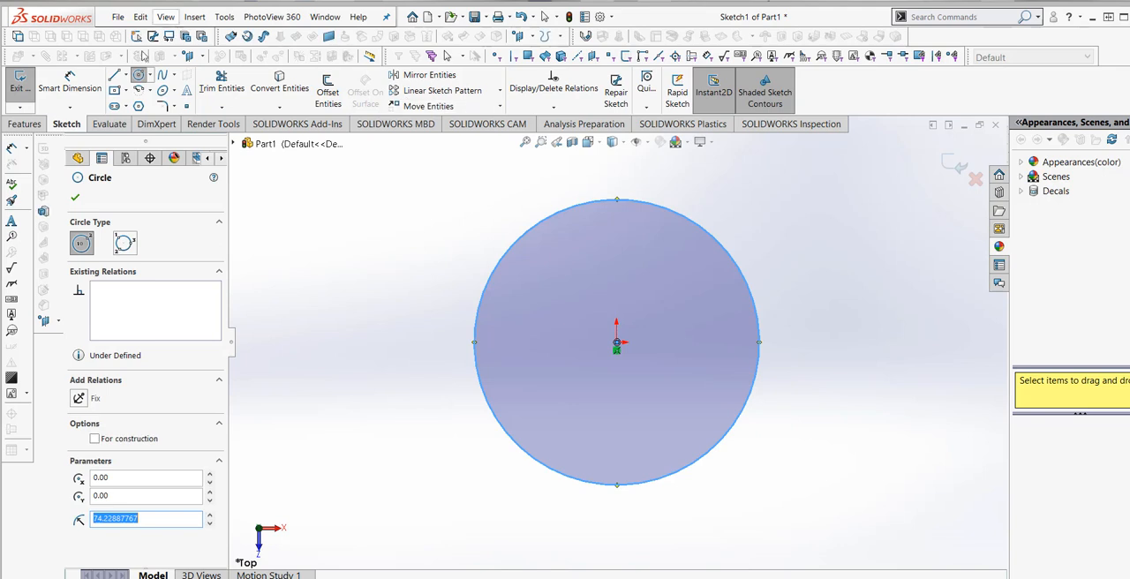
left_click(70, 81)
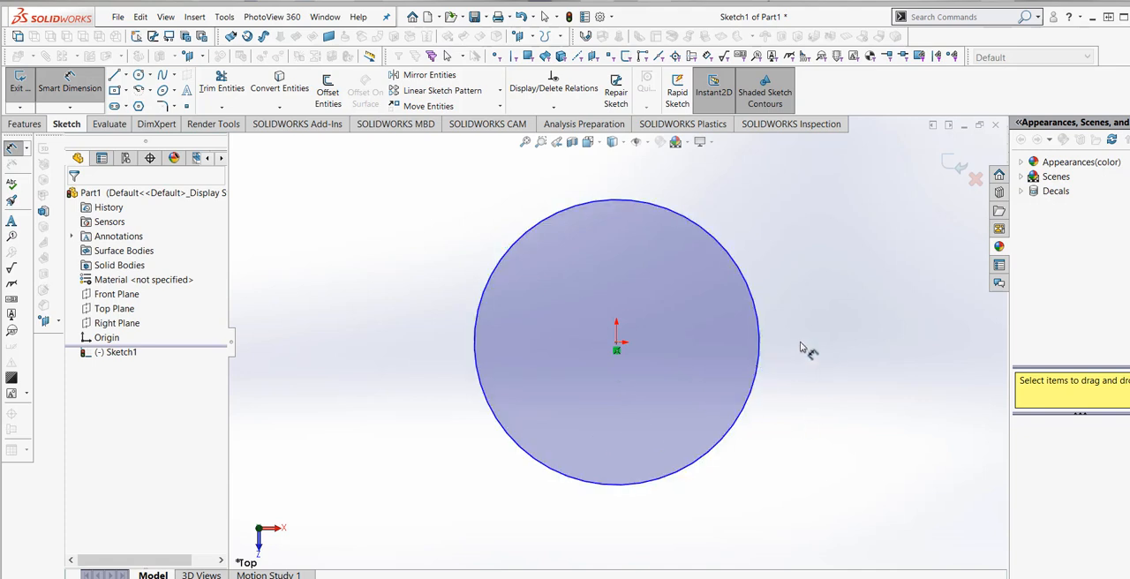
left_click(761, 365)
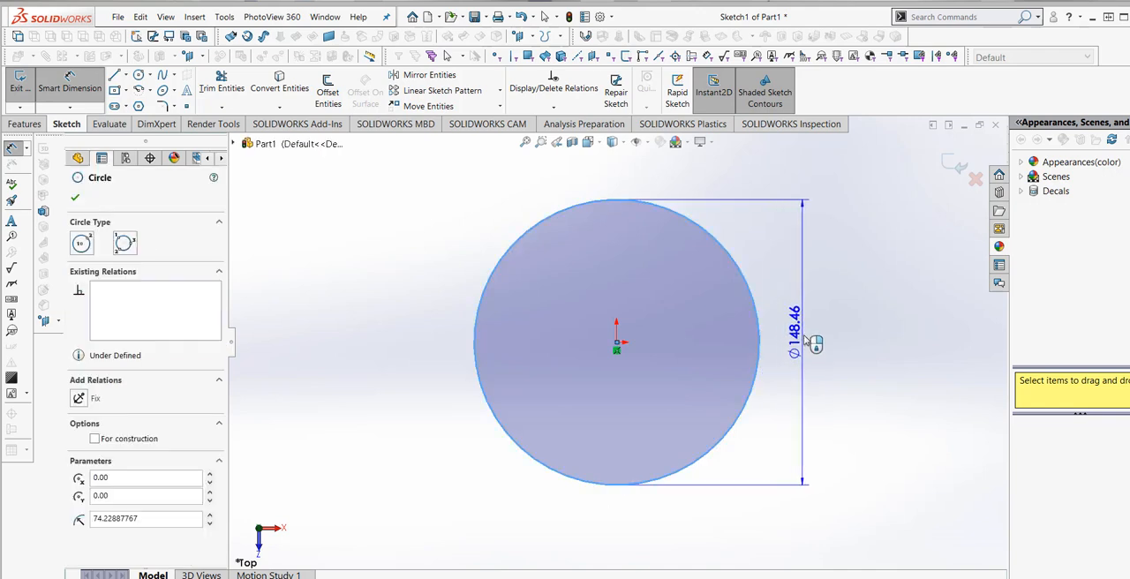
left_click(804, 340)
type("60")
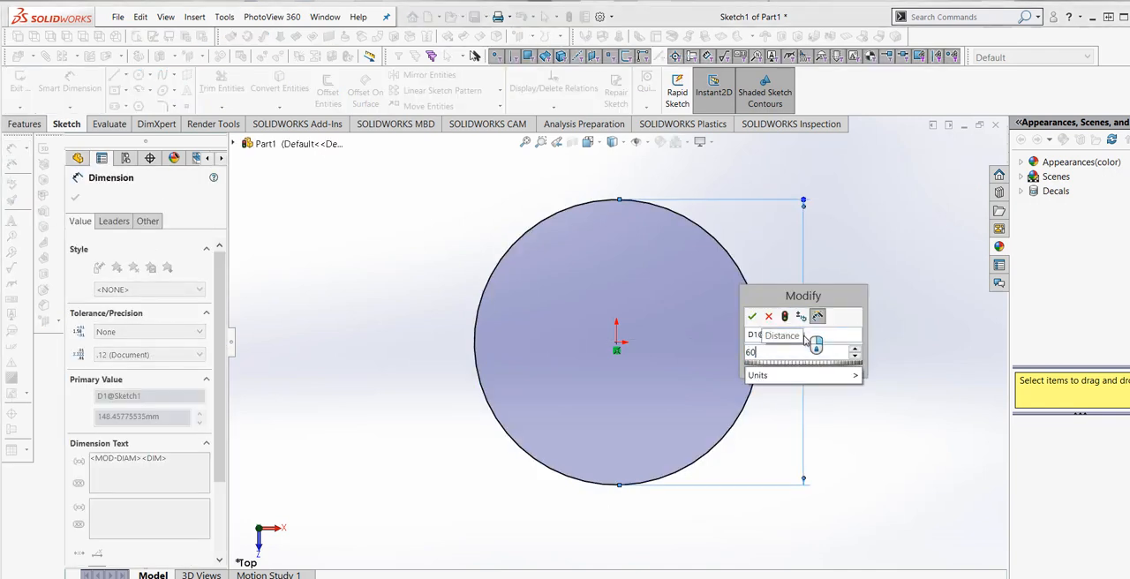
left_click(752, 317)
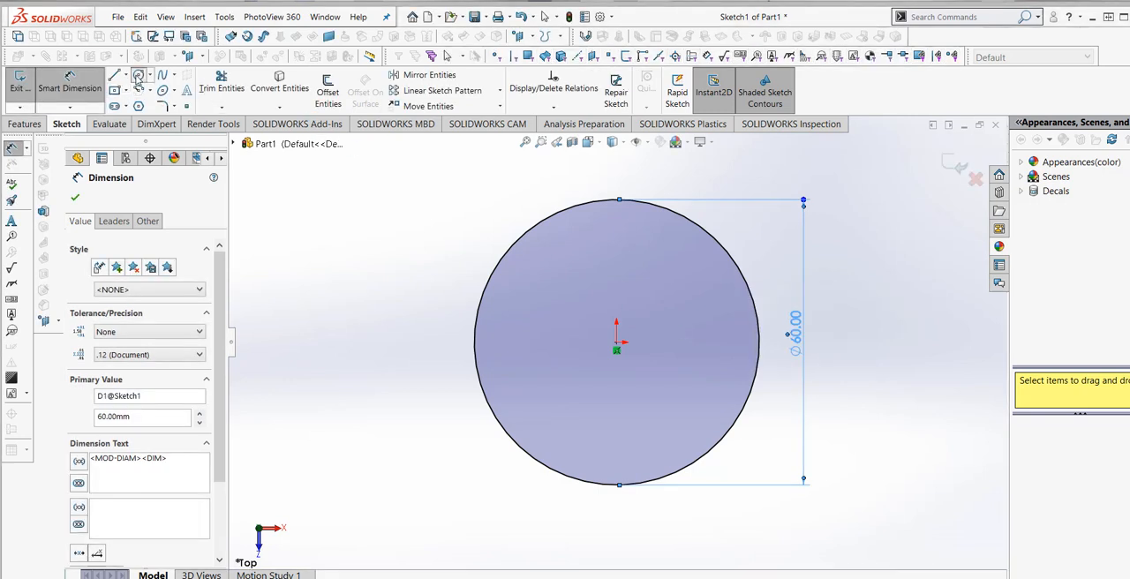
- Sketch a smaller concentric circle at the origin and dimension its diameter to 40 mm
left_click(138, 74)
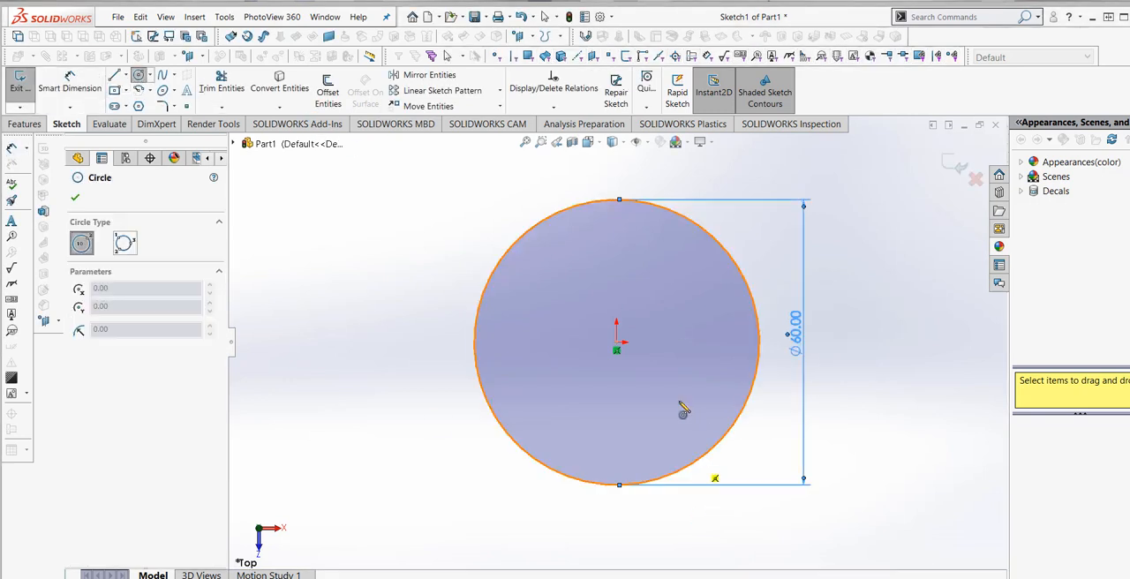
left_click(616, 344)
left_click(671, 289)
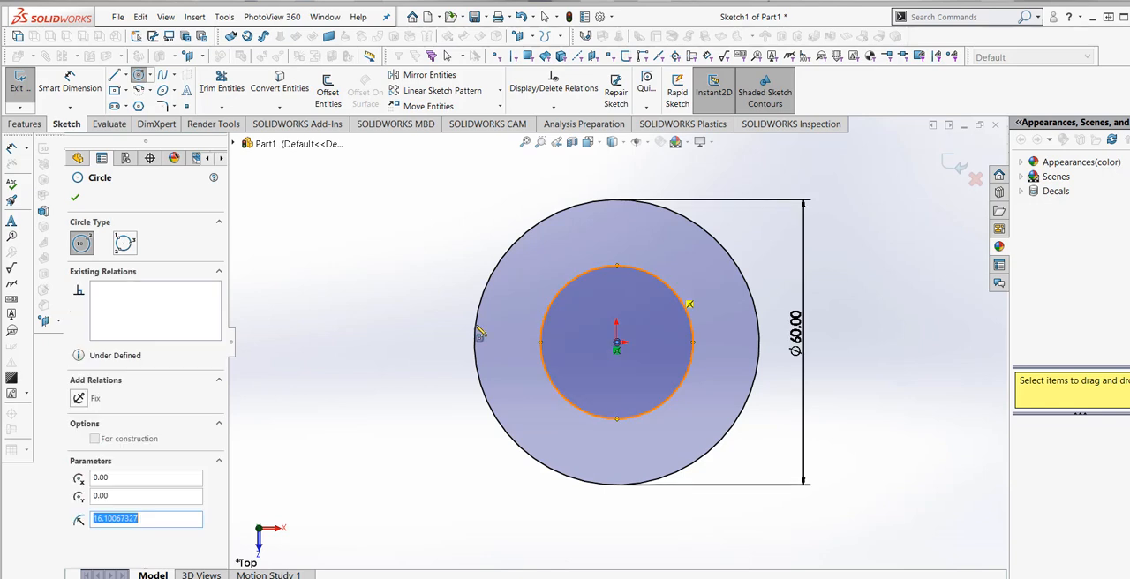
left_click(99, 84)
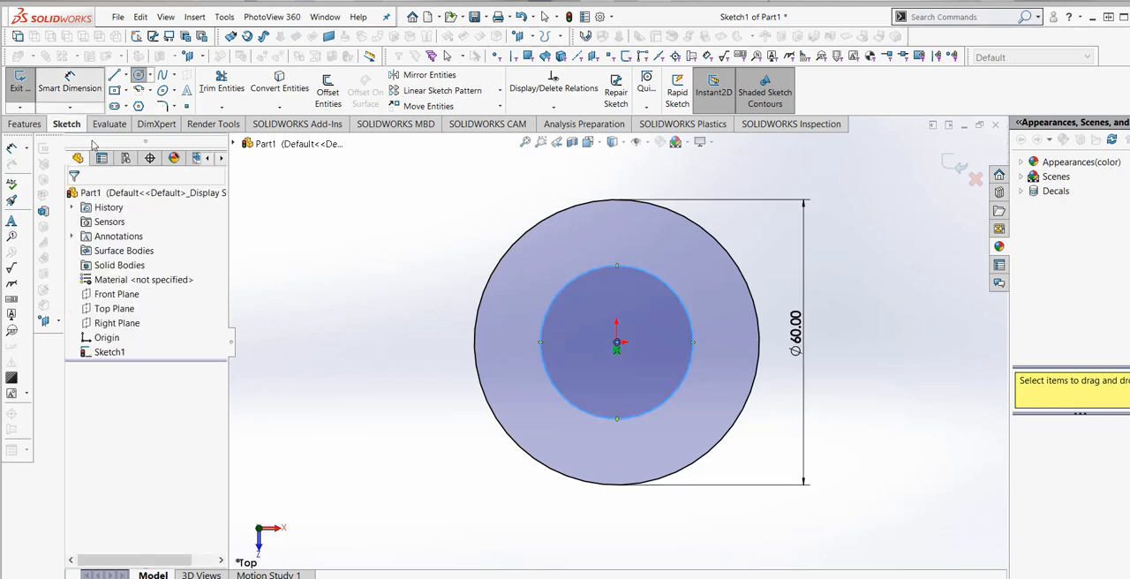
left_click(569, 405)
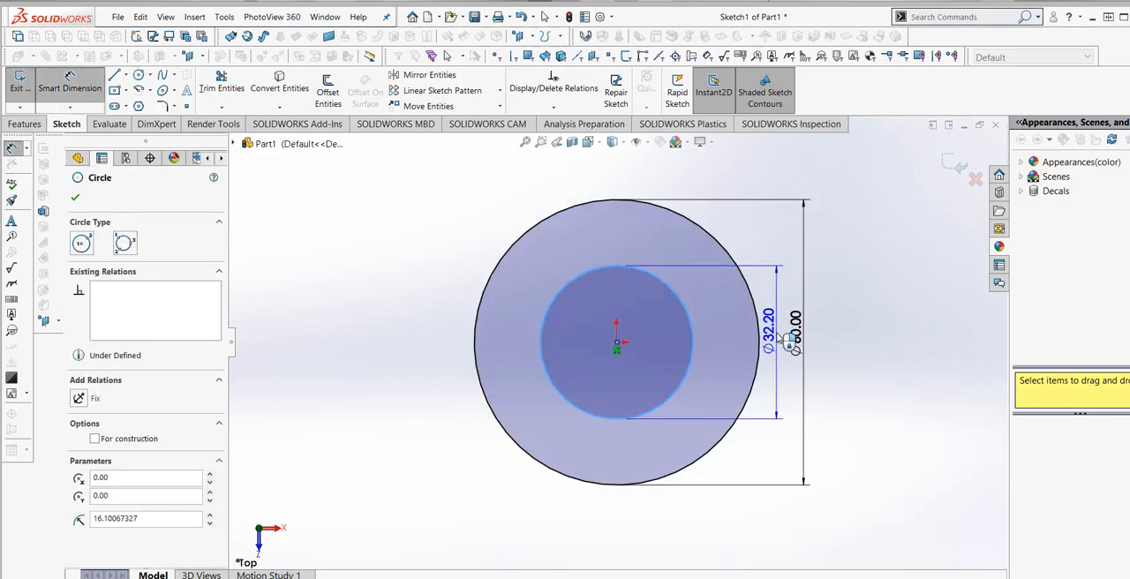
left_click(792, 344)
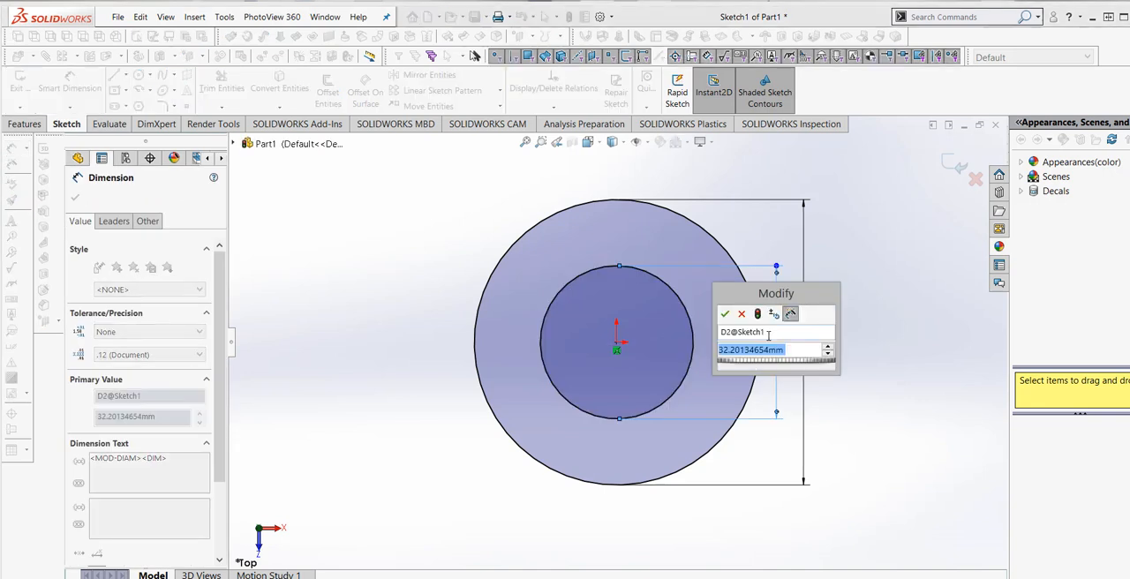
type("40")
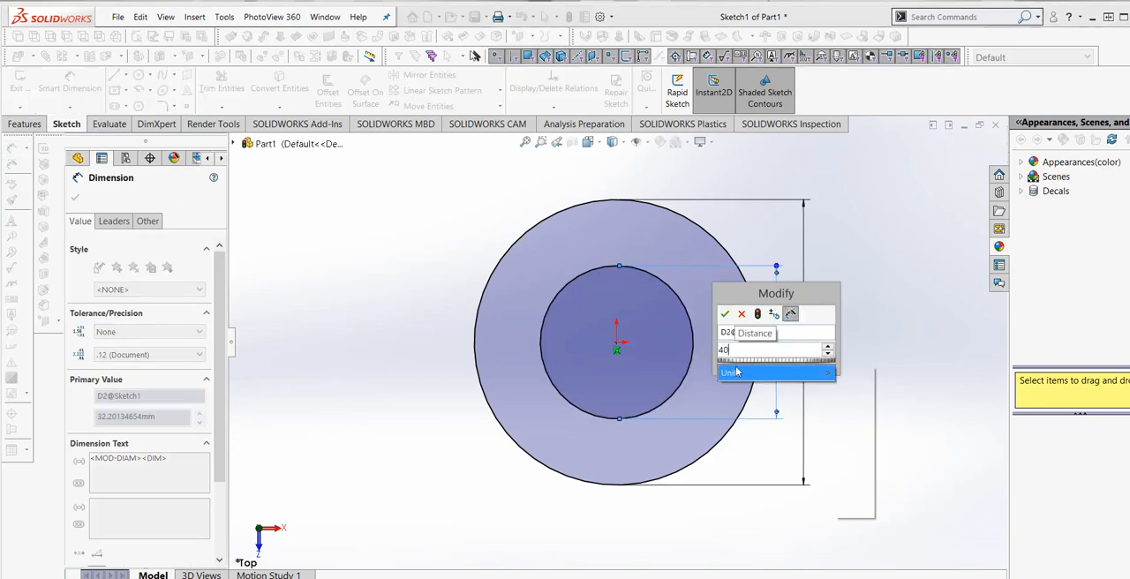
left_click(762, 318)
left_click(724, 313)
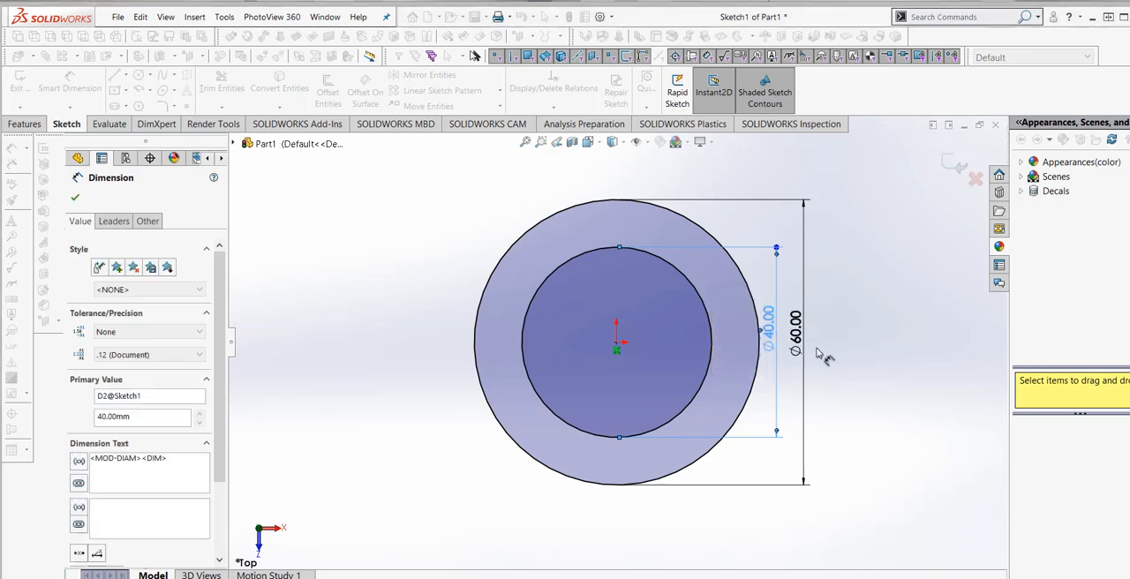
- Extrude the ring profile between the two circles 70 mm with a Mid Plane end condition
left_click(25, 124)
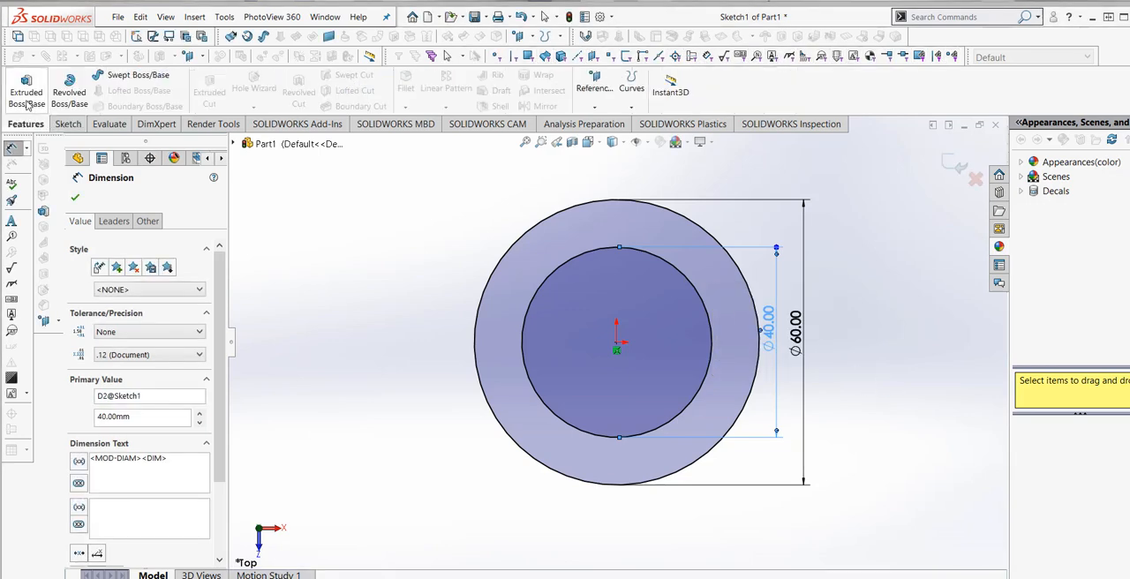
left_click(26, 88)
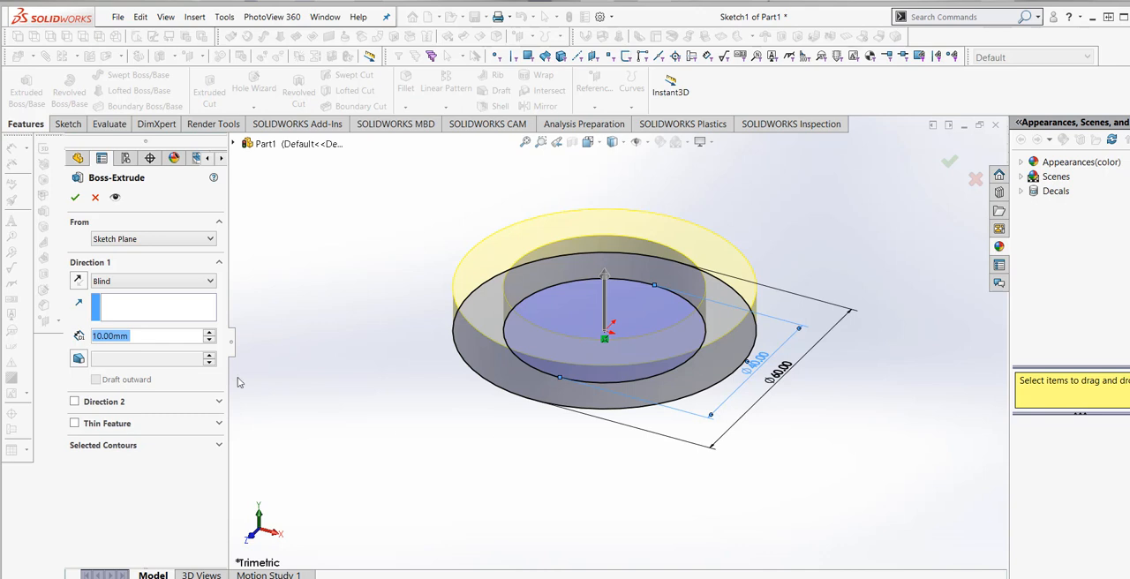
left_click(210, 280)
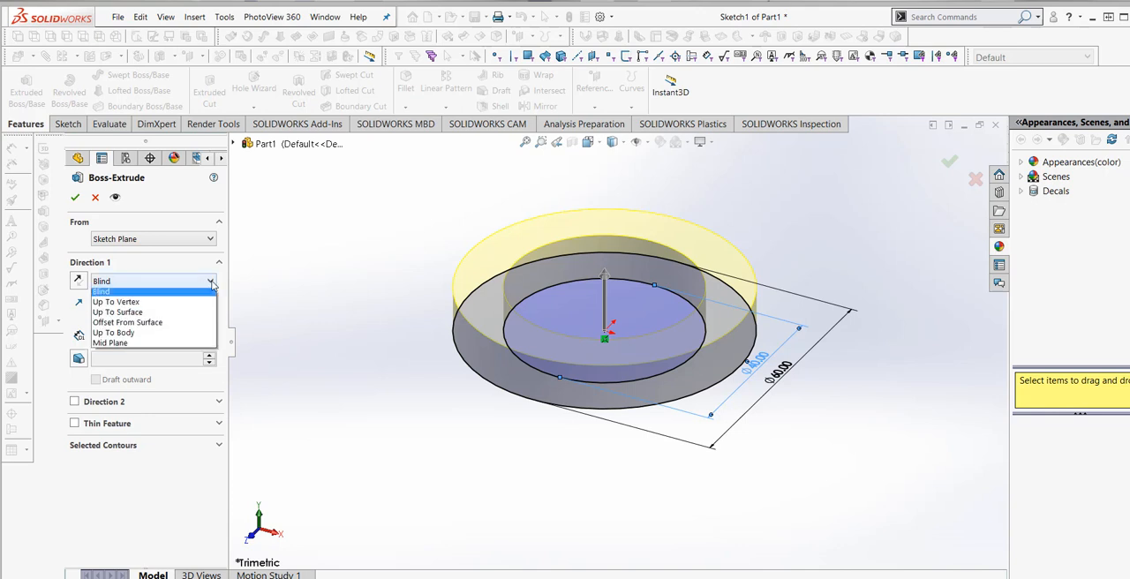
left_click(189, 345)
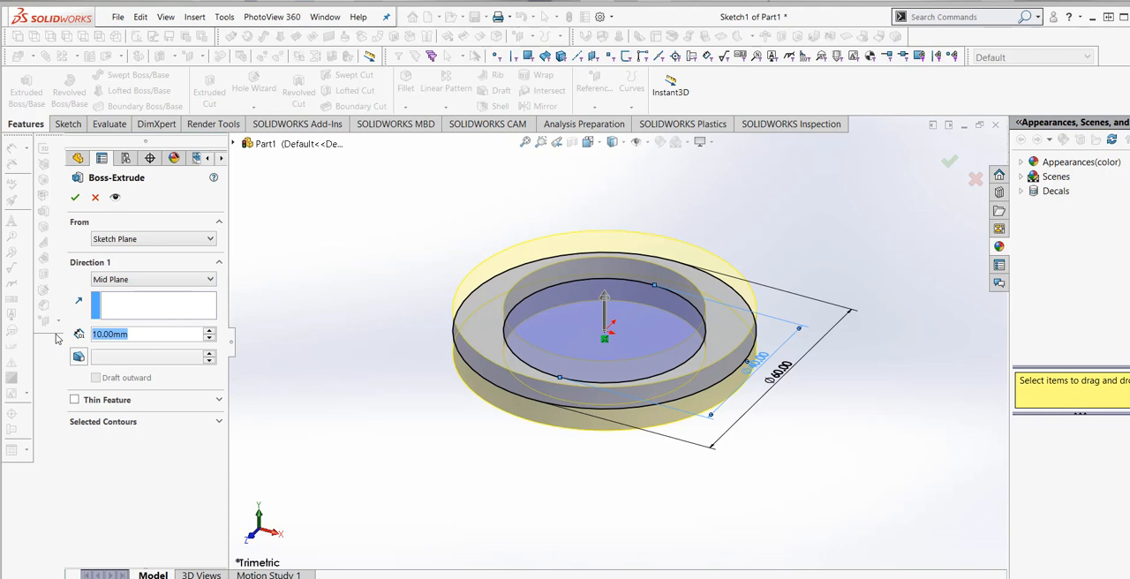
type("70")
left_click(185, 356)
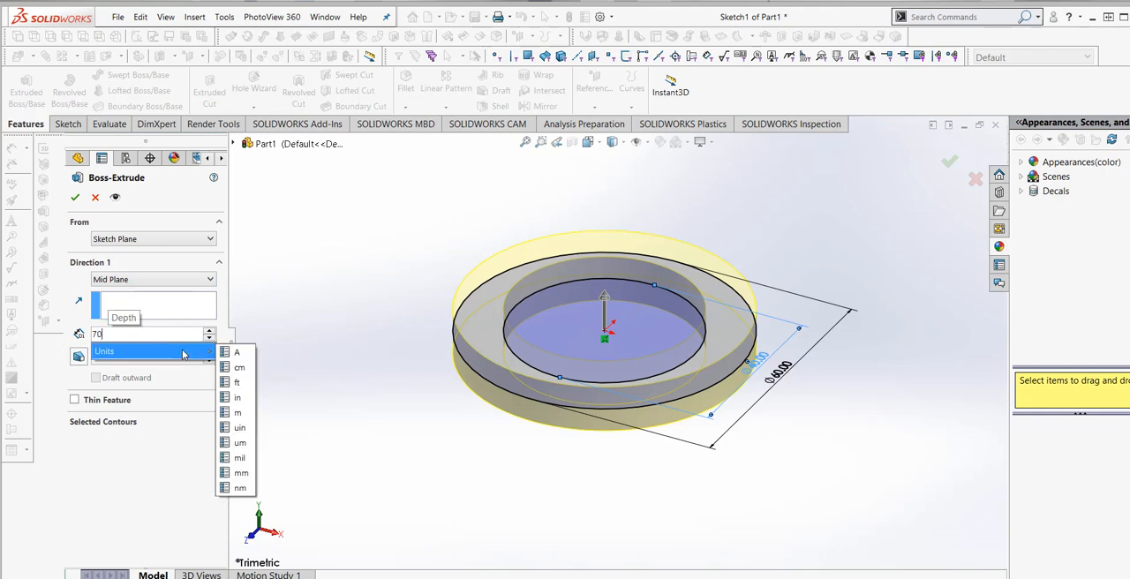
left_click(240, 472)
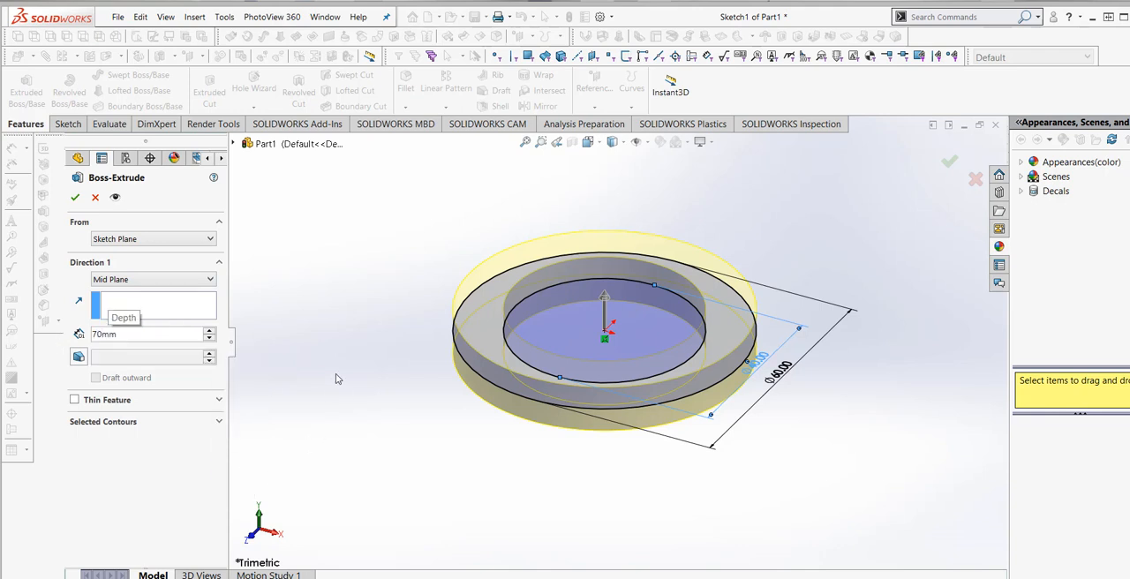
key("Return")
left_click(75, 197)
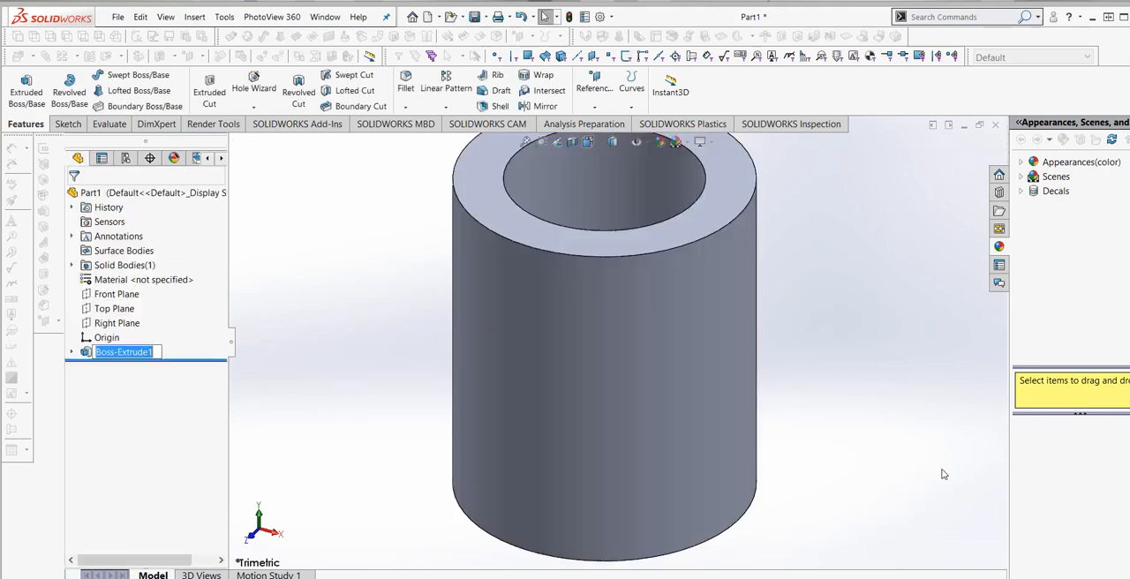
- Save the part as EXERCISE 64 in the SOLIDWORKS folder
middle_click_drag(825, 421, 739, 429)
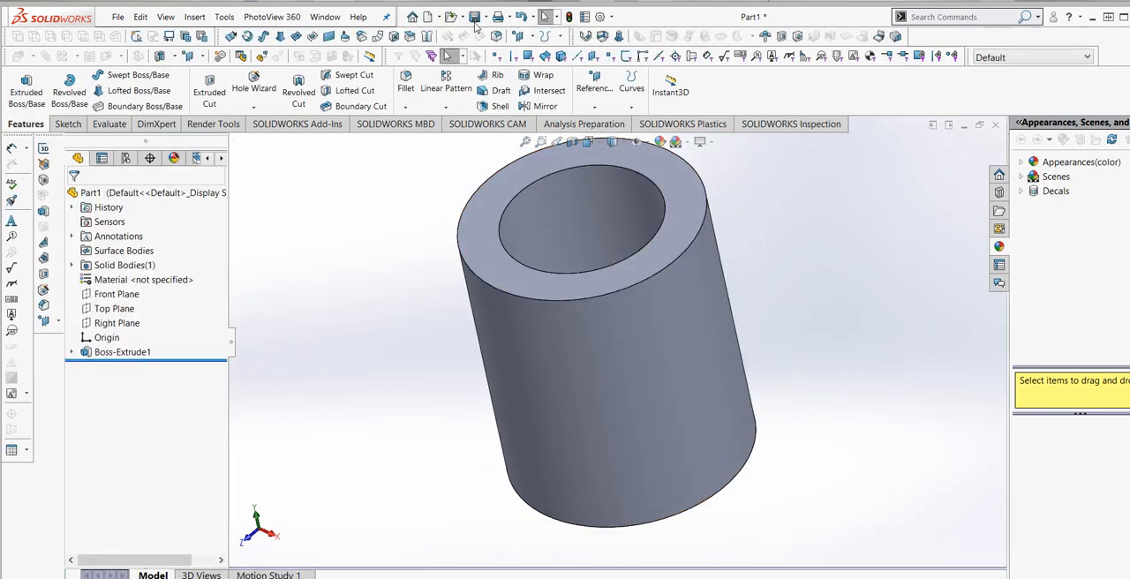
key("ctrl+s")
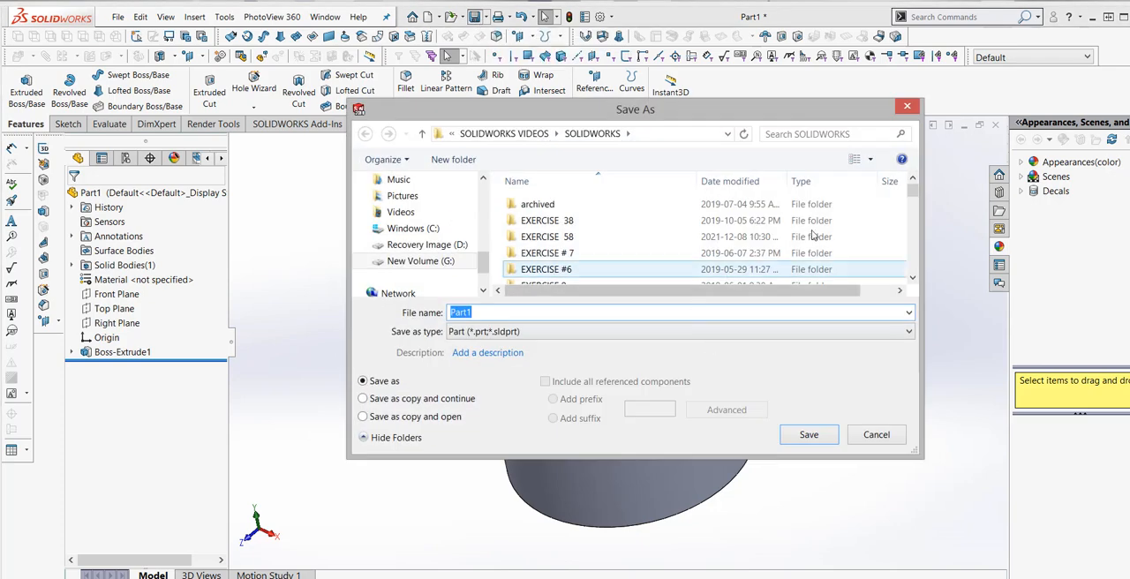
left_click_drag(912, 196, 913, 265)
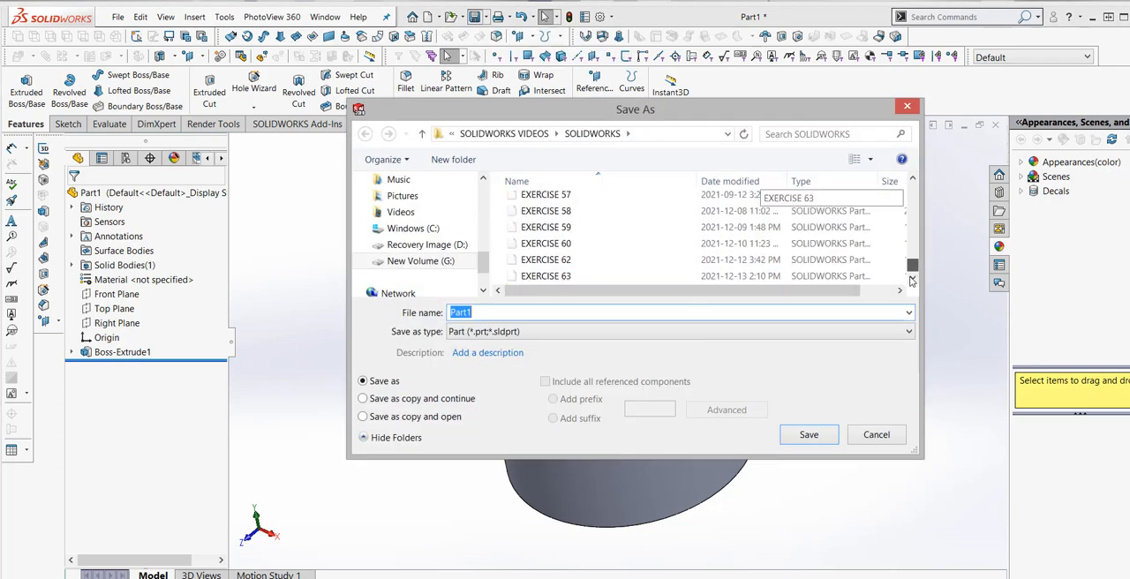
left_click(598, 276)
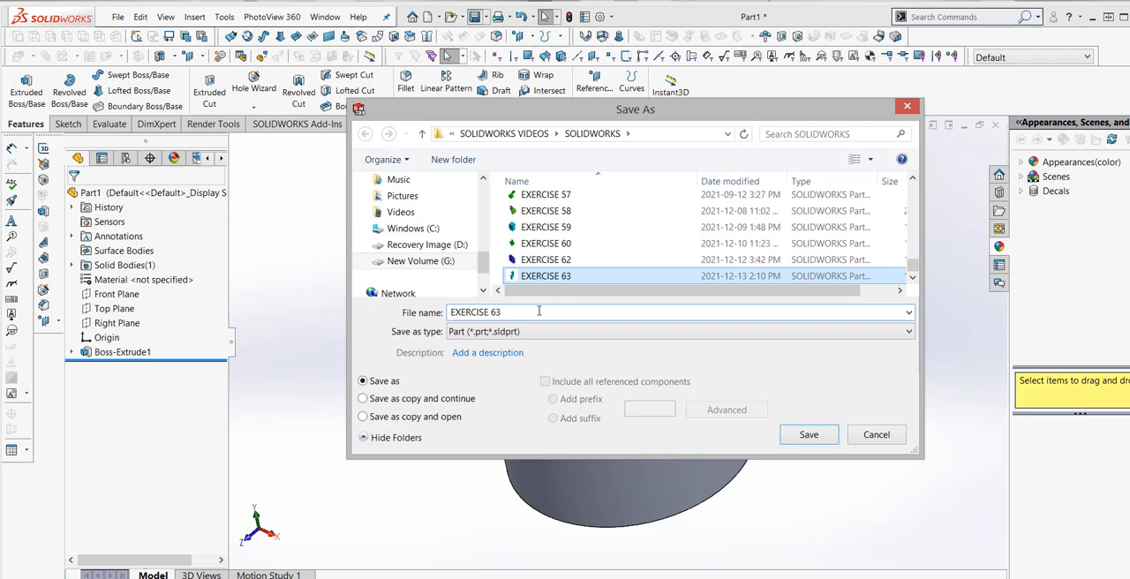
left_click(518, 313)
key("BackSpace")
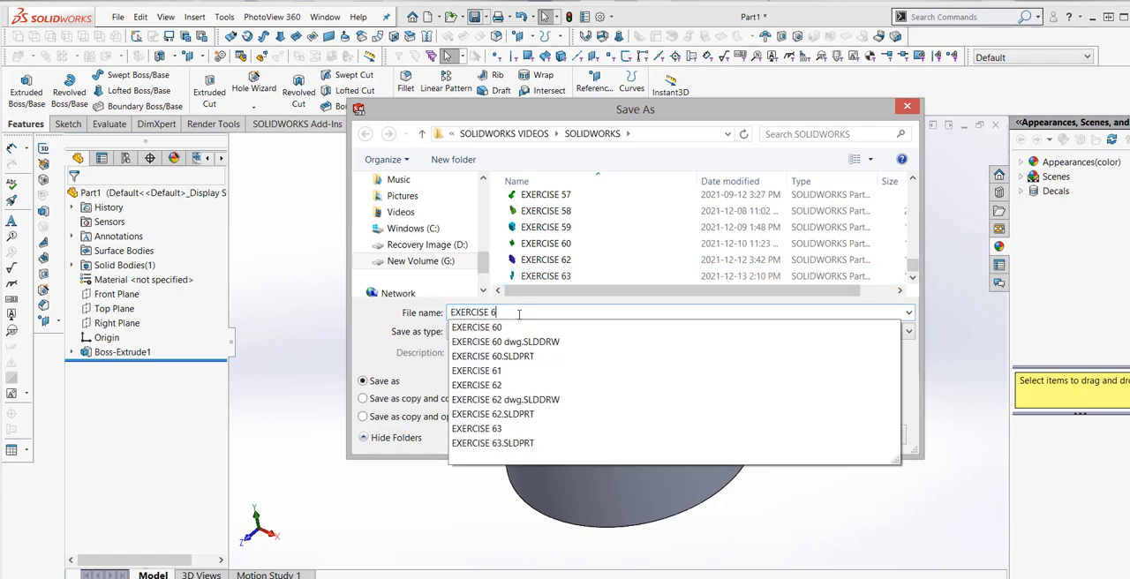
type("4")
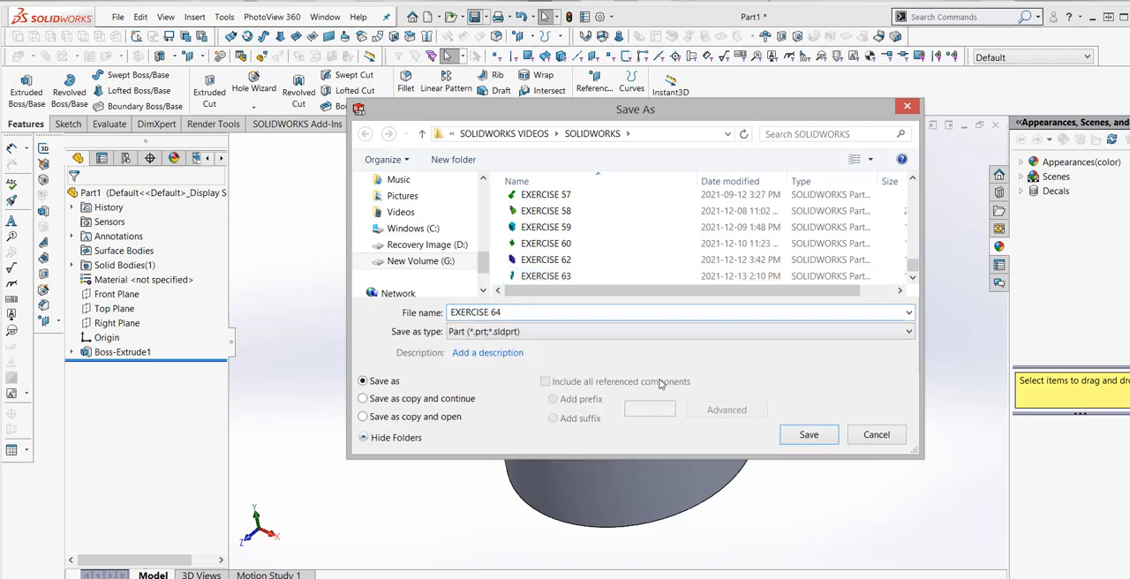
left_click(807, 435)
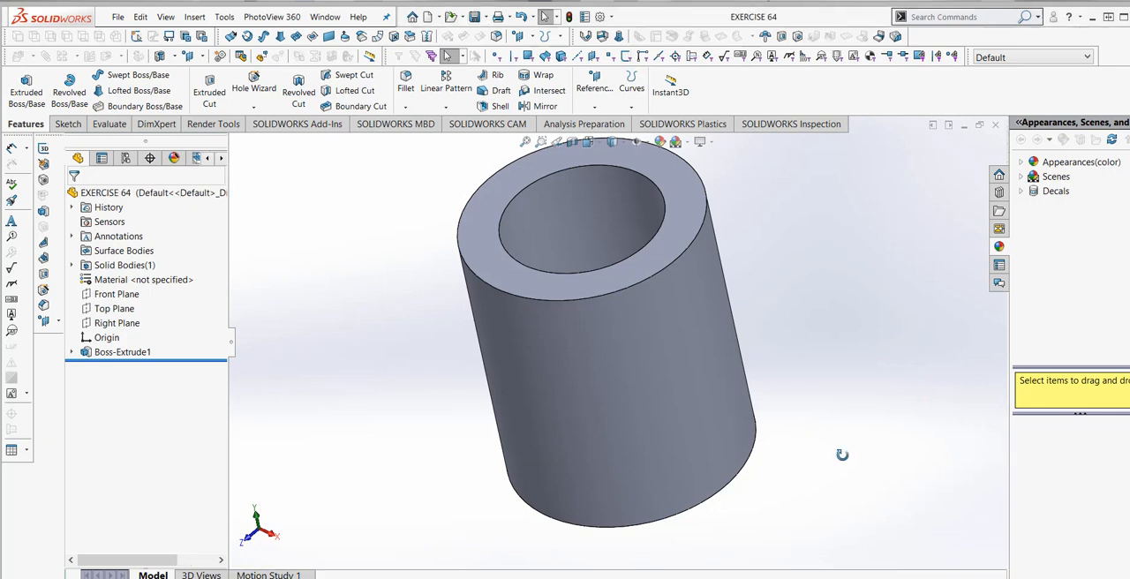
middle_click_drag(839, 457, 840, 454)
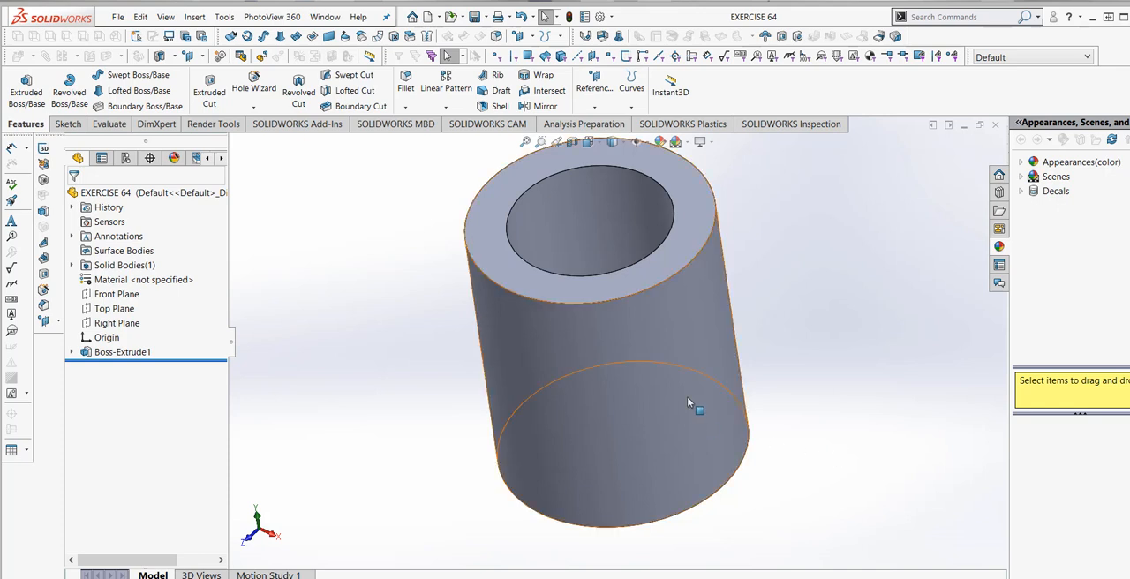
left_click(133, 311)
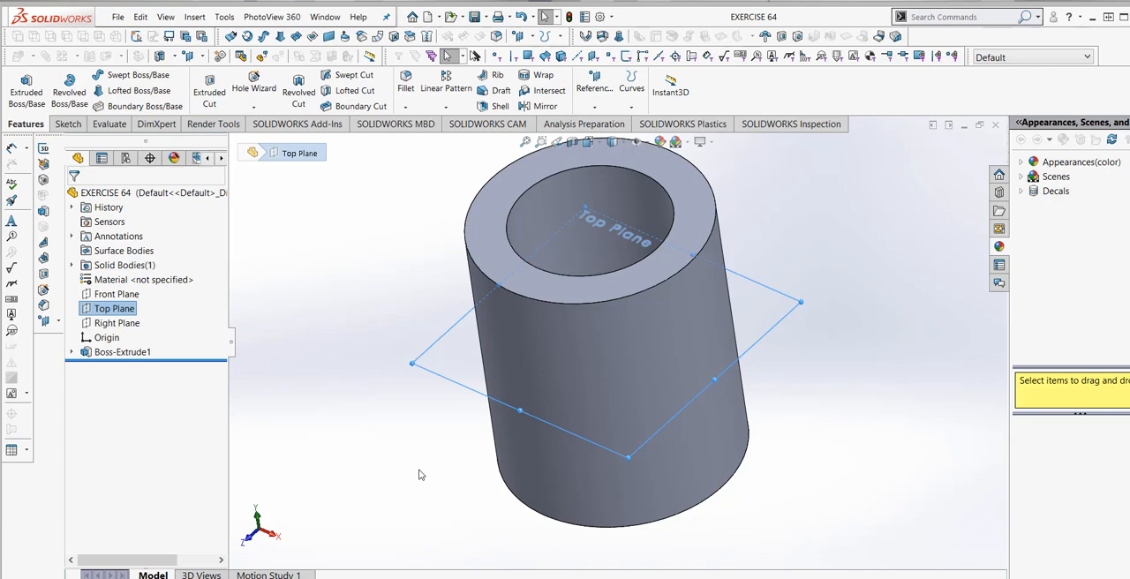
left_click(337, 383)
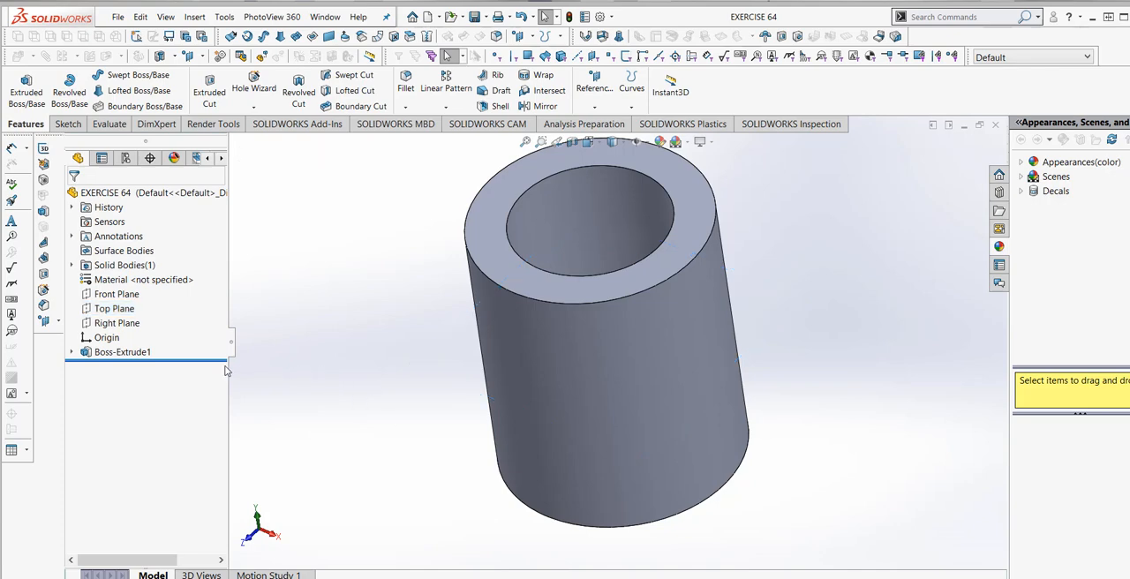
- Edit the hollow cylinder's extrusion and set its end condition to Blind
right_click(143, 353)
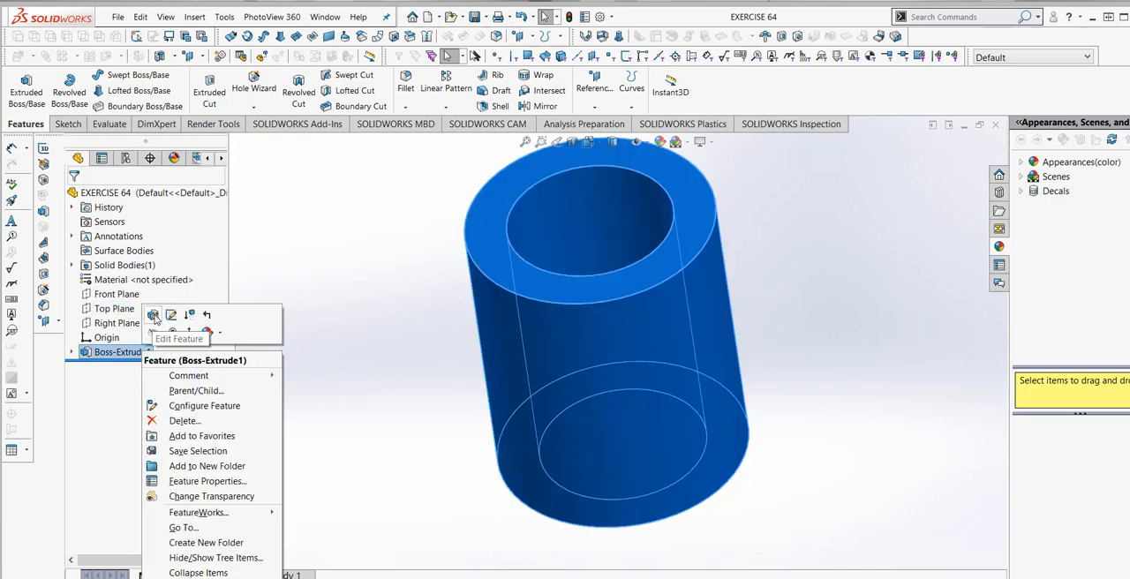
left_click(159, 312)
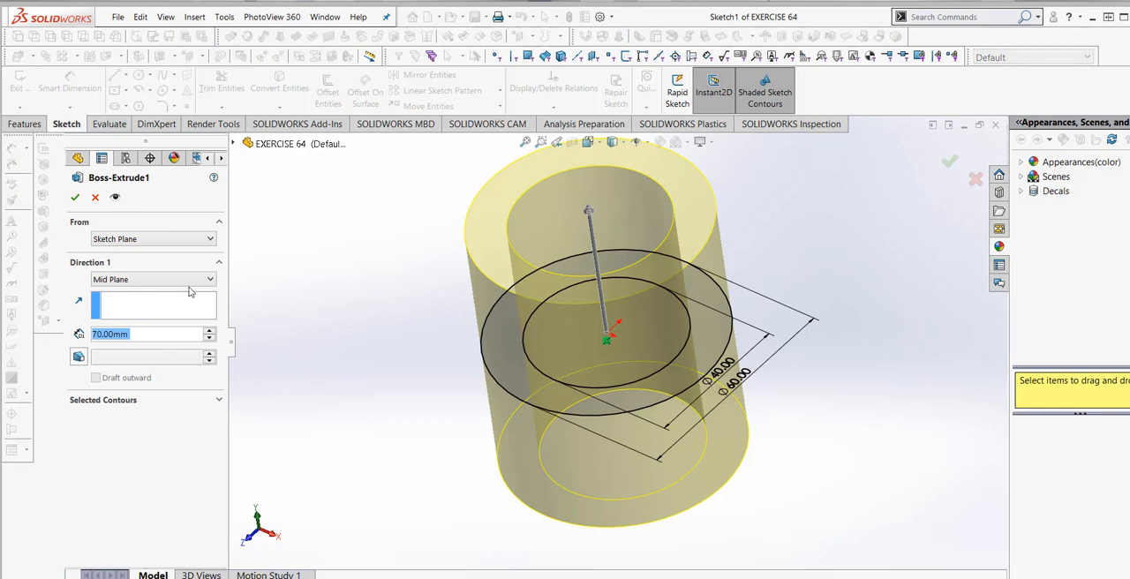
left_click(202, 283)
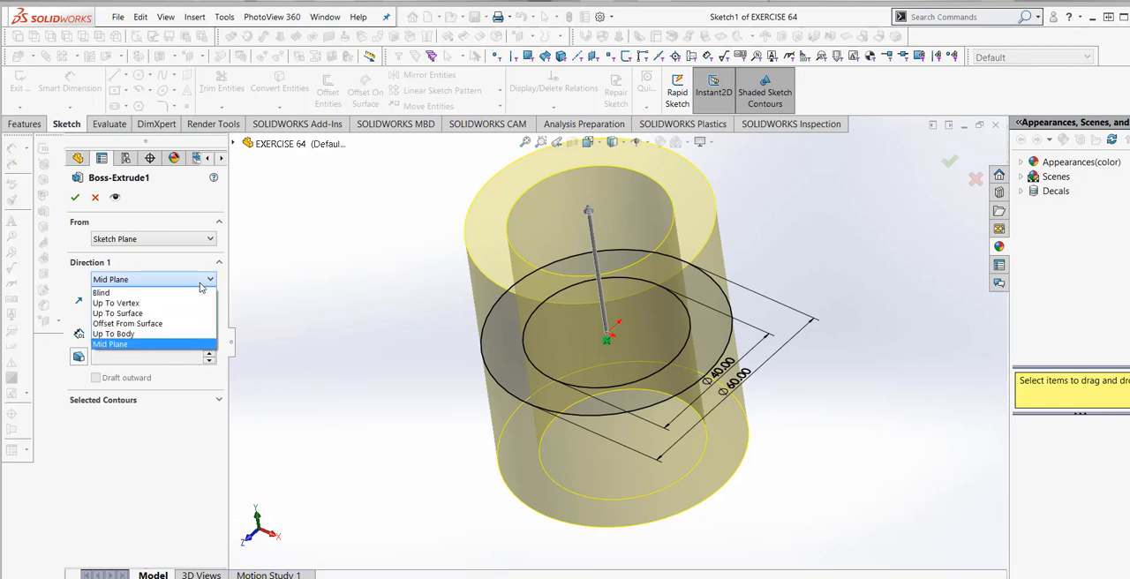
left_click(196, 296)
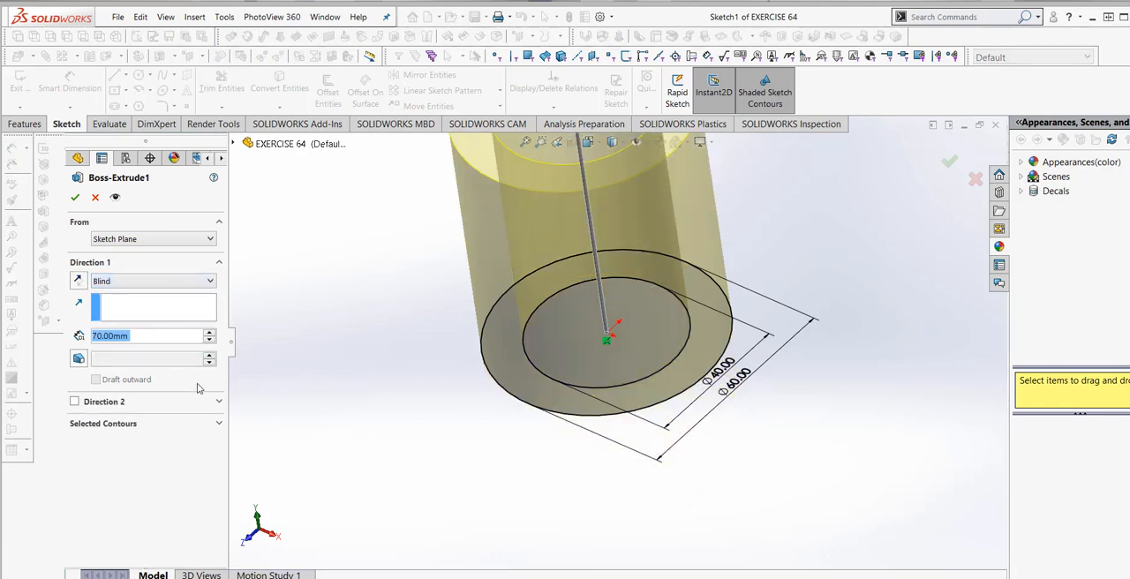
scroll(408, 411, "up", 2)
scroll(431, 400, "up", 2)
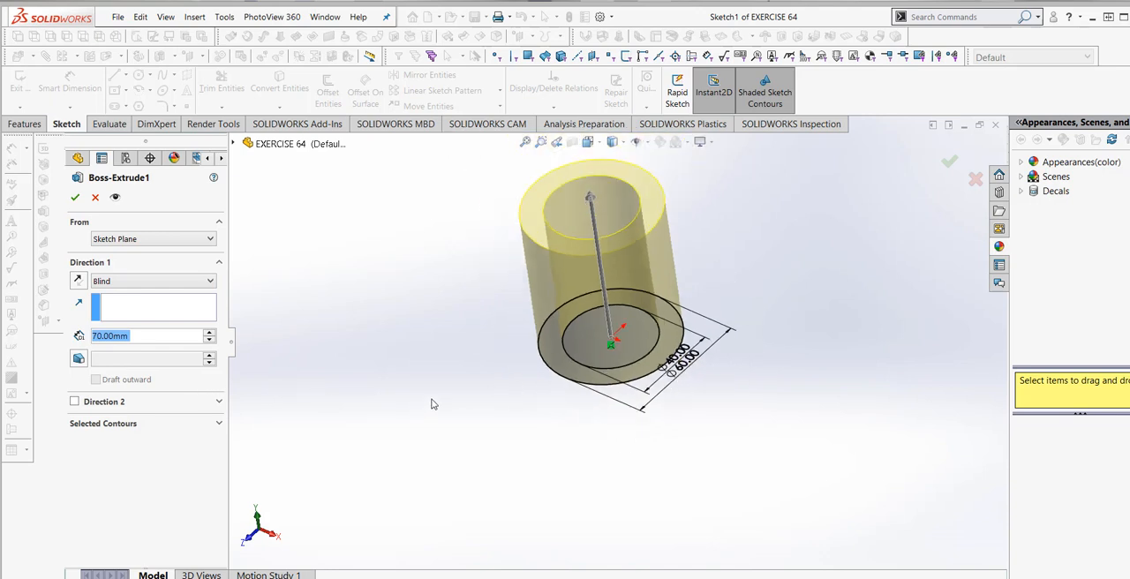
scroll(669, 220, "down", 2)
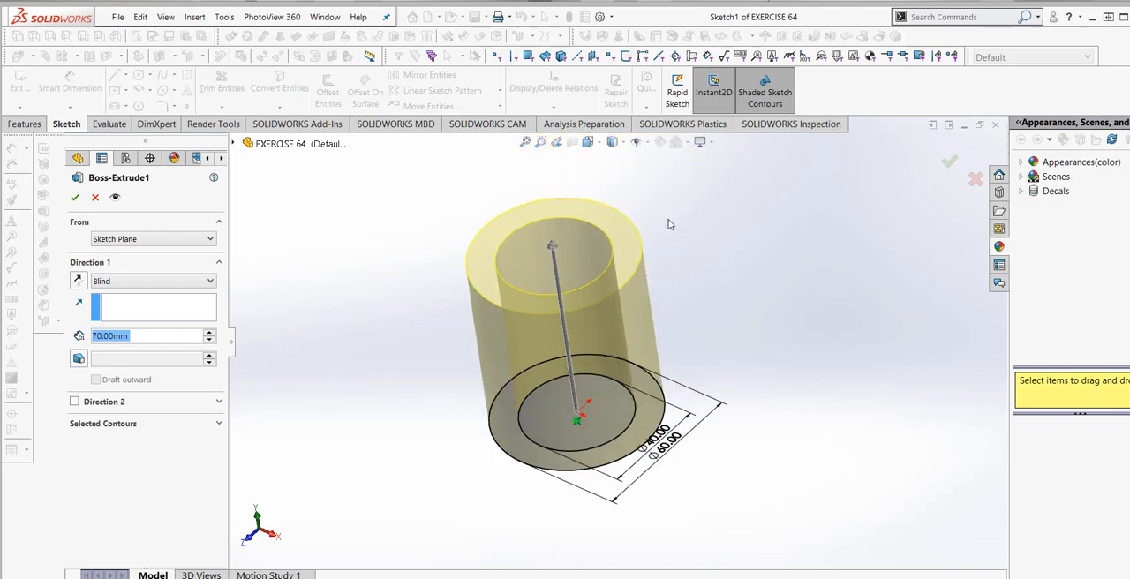
left_click(75, 197)
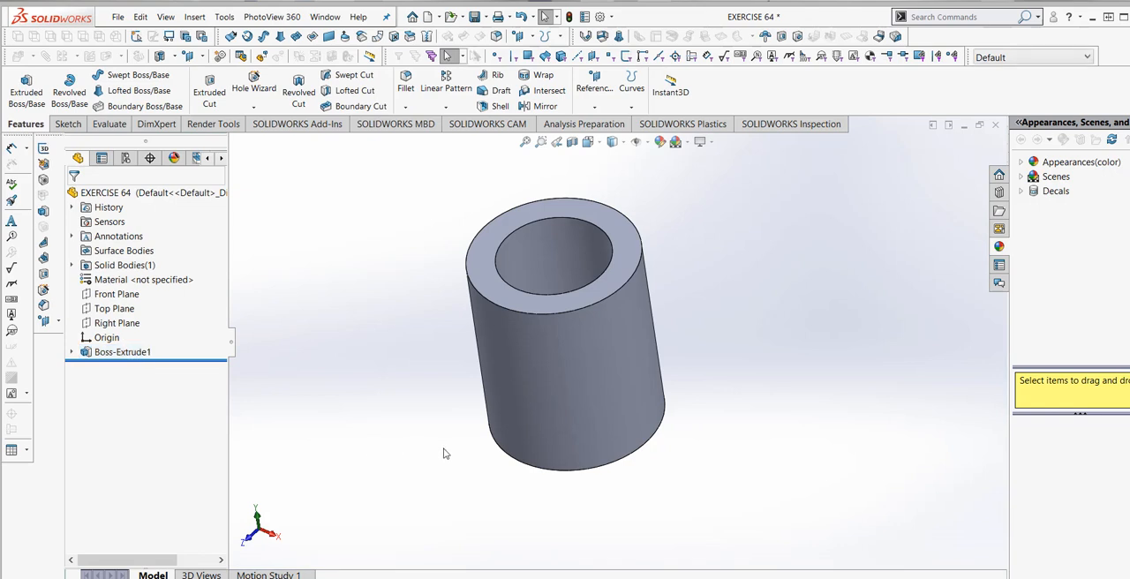
- Create a reference plane offset 15 mm above the Top Plane
scroll(424, 398, "up", 2)
middle_click_drag(424, 398, 424, 392)
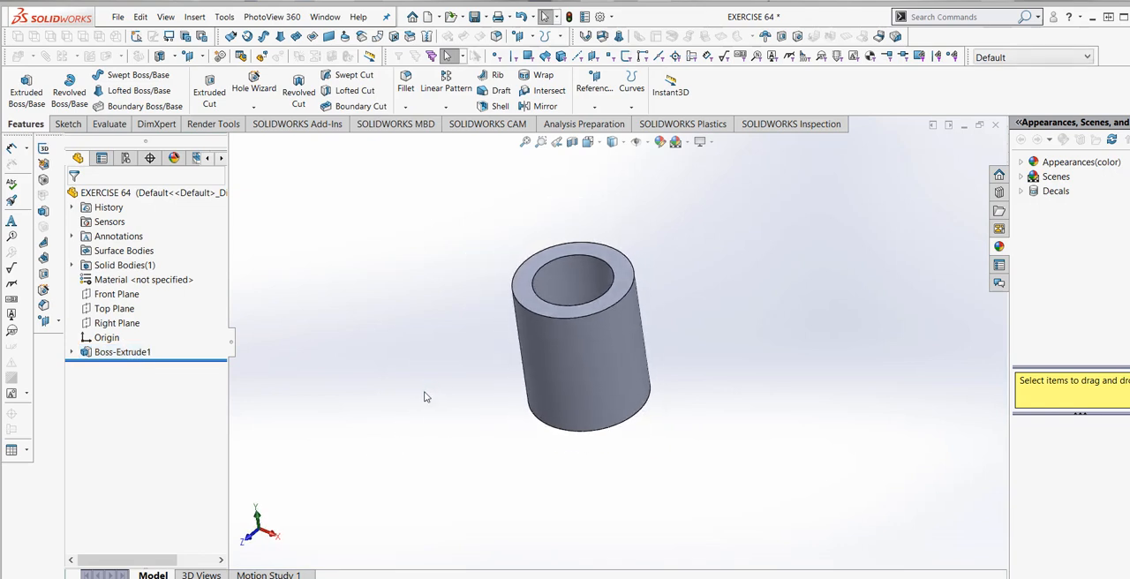
left_click(113, 308)
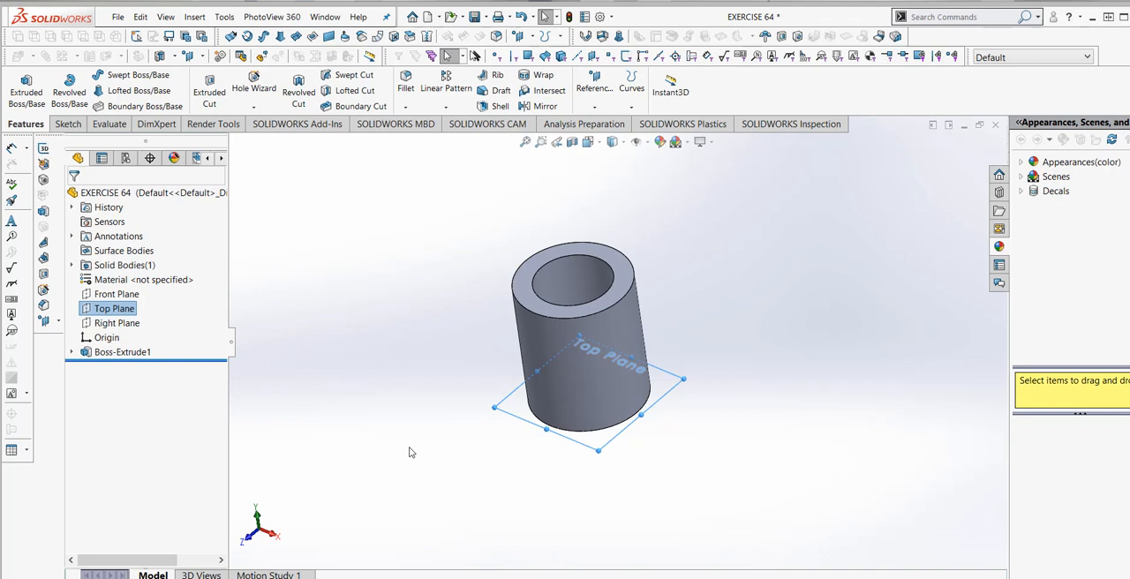
left_click(523, 37)
left_click(541, 54)
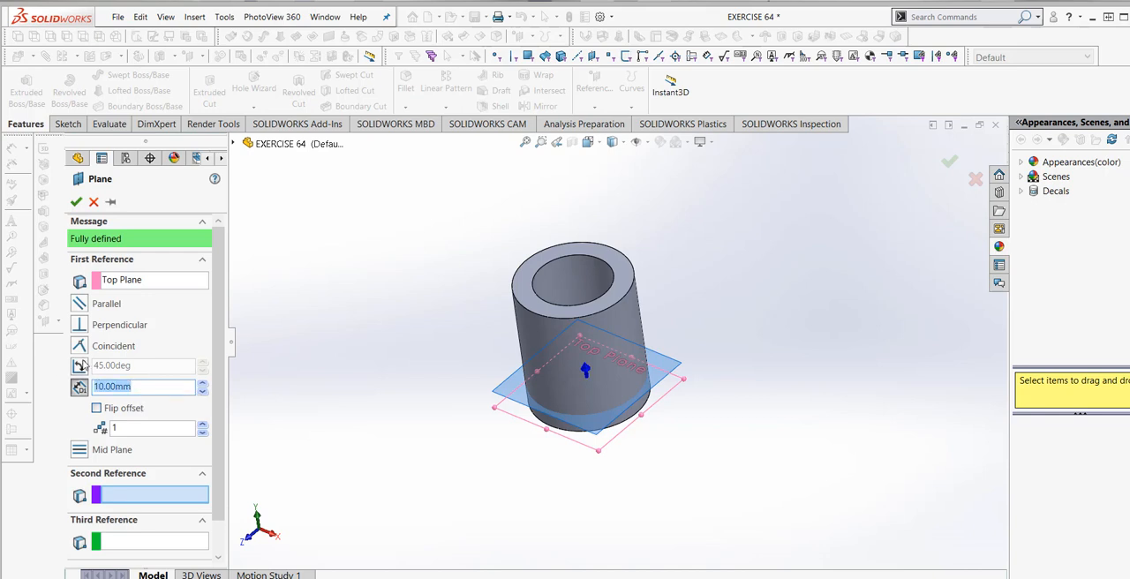
type("15")
key("Return")
left_click(76, 203)
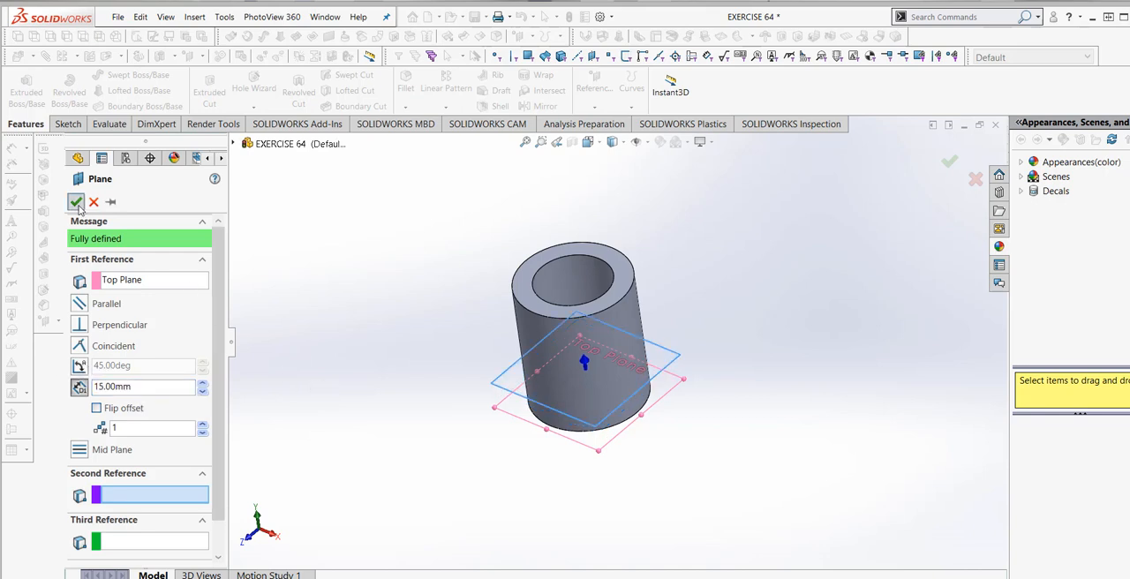
- Start a sketch on the new offset plane
left_click(67, 125)
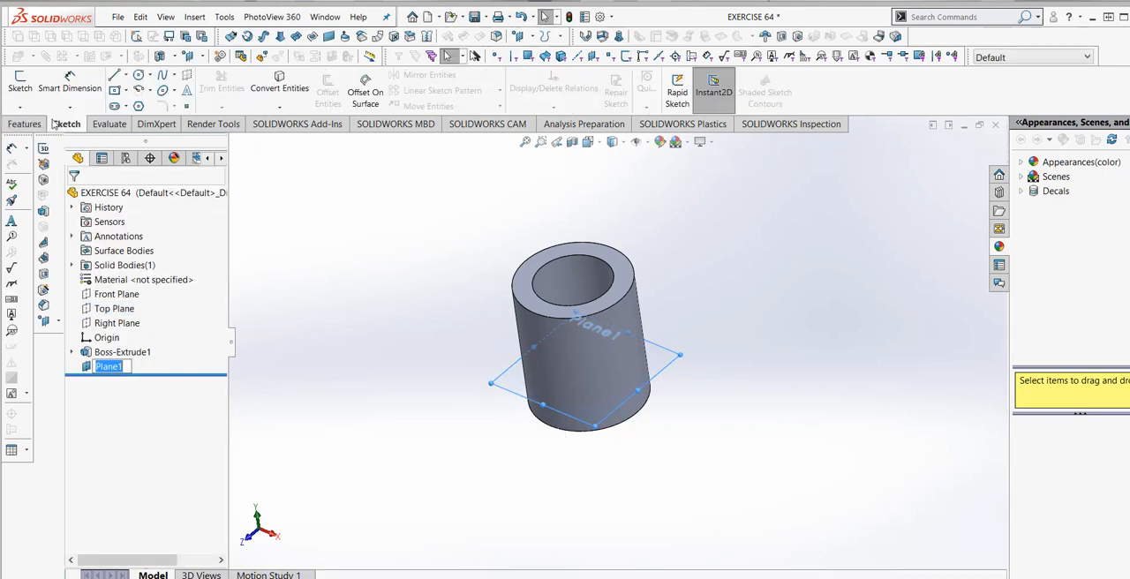
left_click(20, 88)
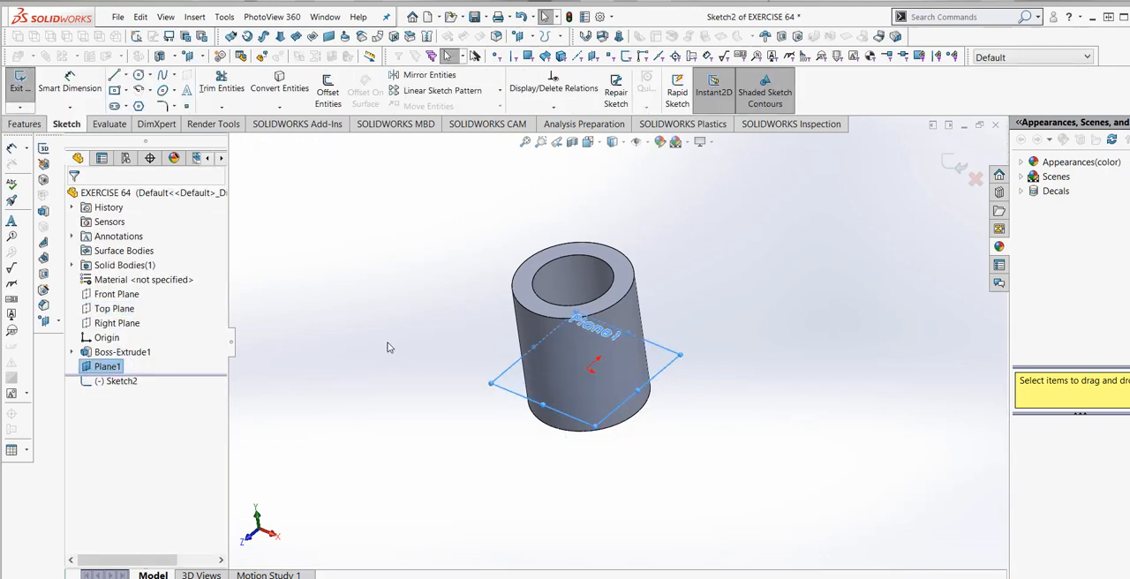
left_click(601, 146)
left_click(653, 208)
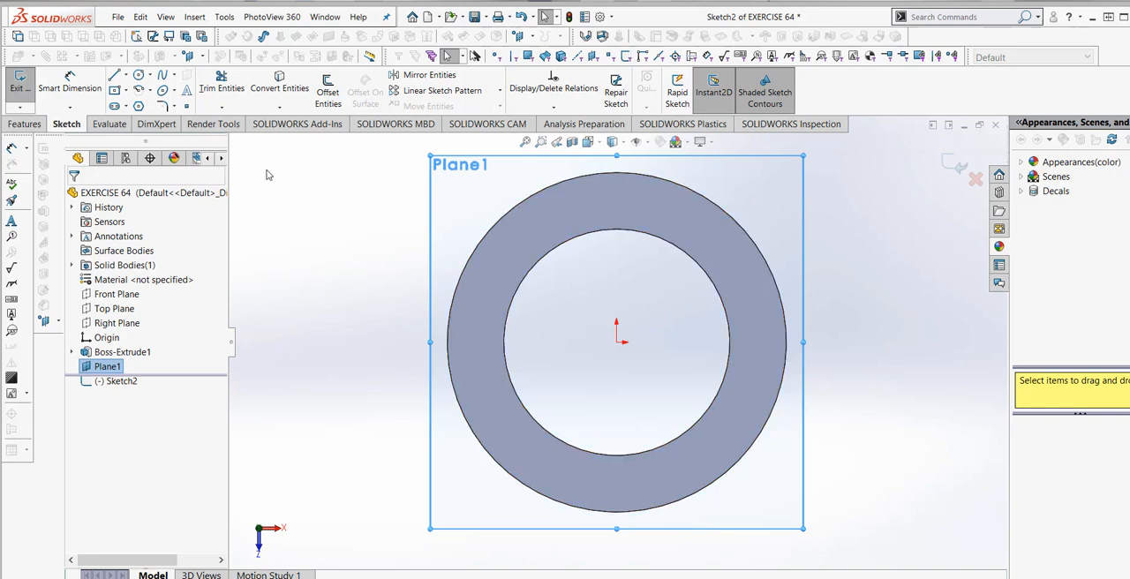
- Sketch a circle about 17.6 mm in diameter outside the ring, horizontally in line with the origin on the positive X side
left_click(139, 76)
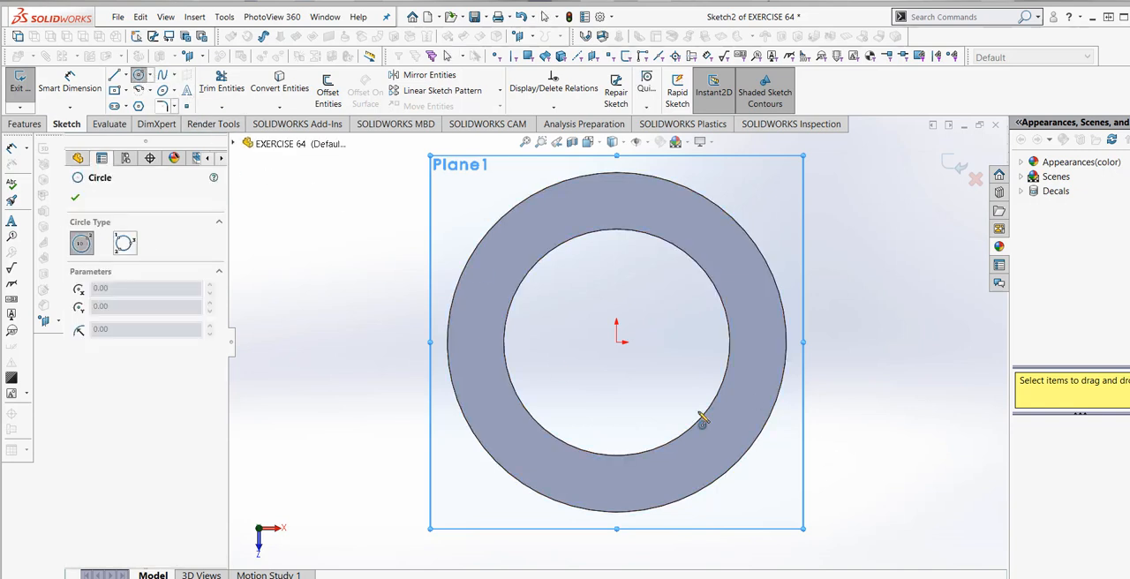
left_click(927, 342)
left_click(891, 377)
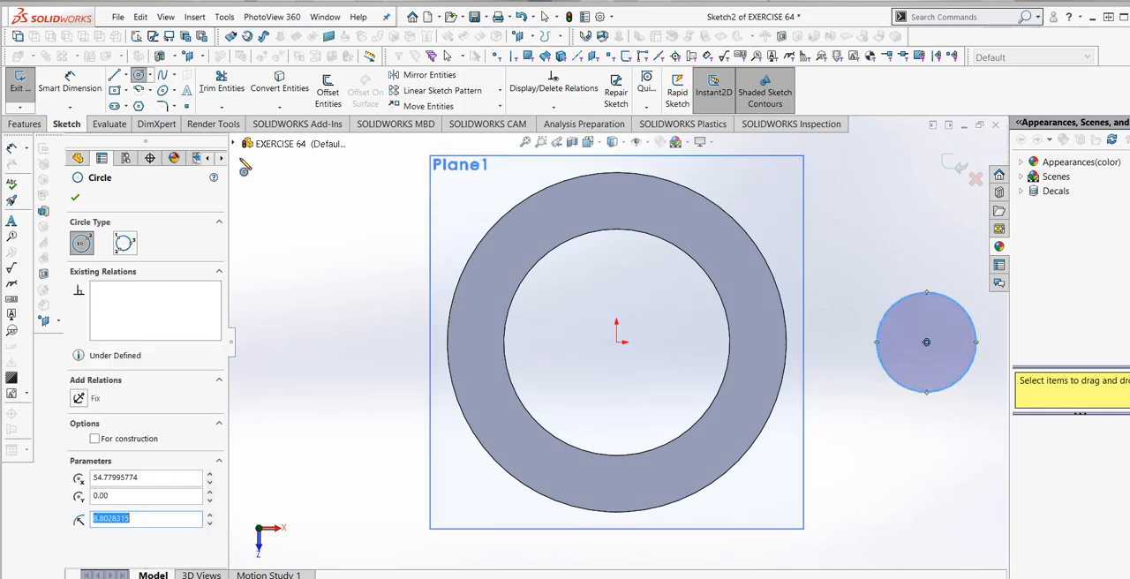
- Dimension the new circle's diameter to 10 mm
left_click(76, 86)
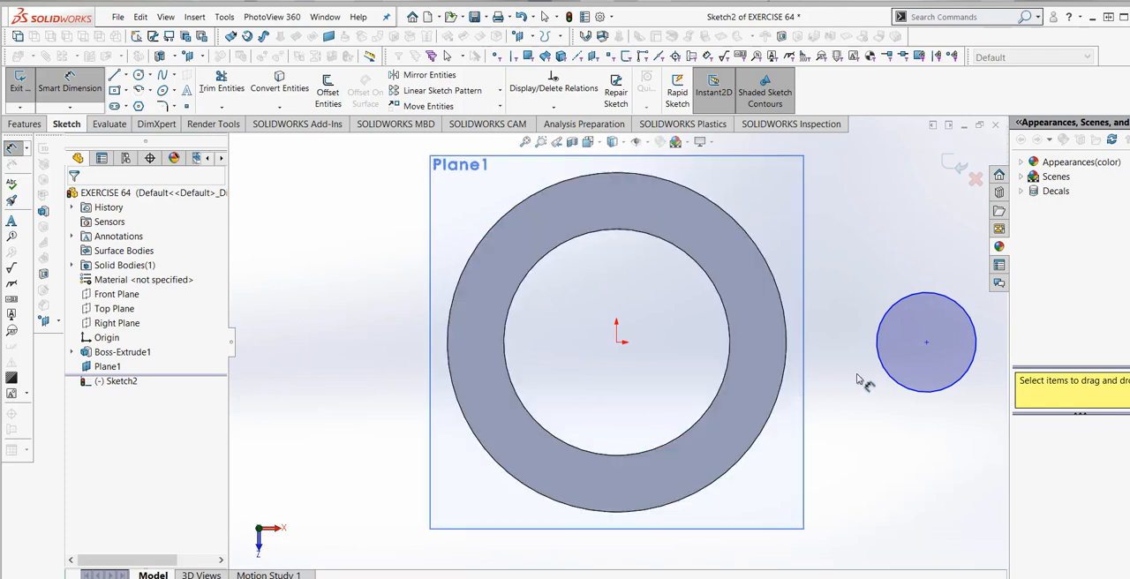
left_click(891, 380)
left_click(924, 474)
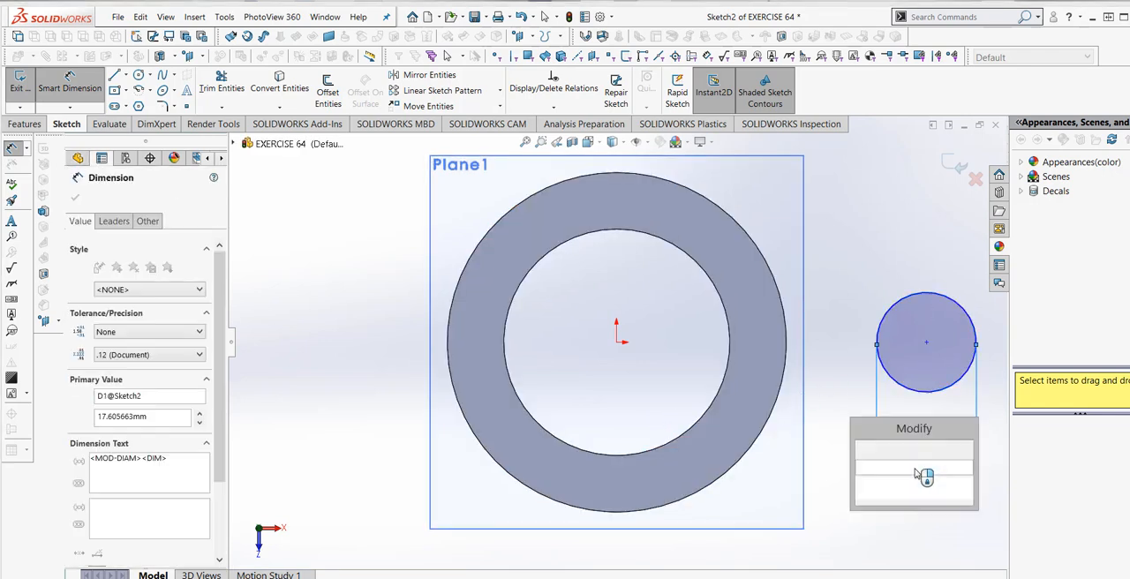
type("10")
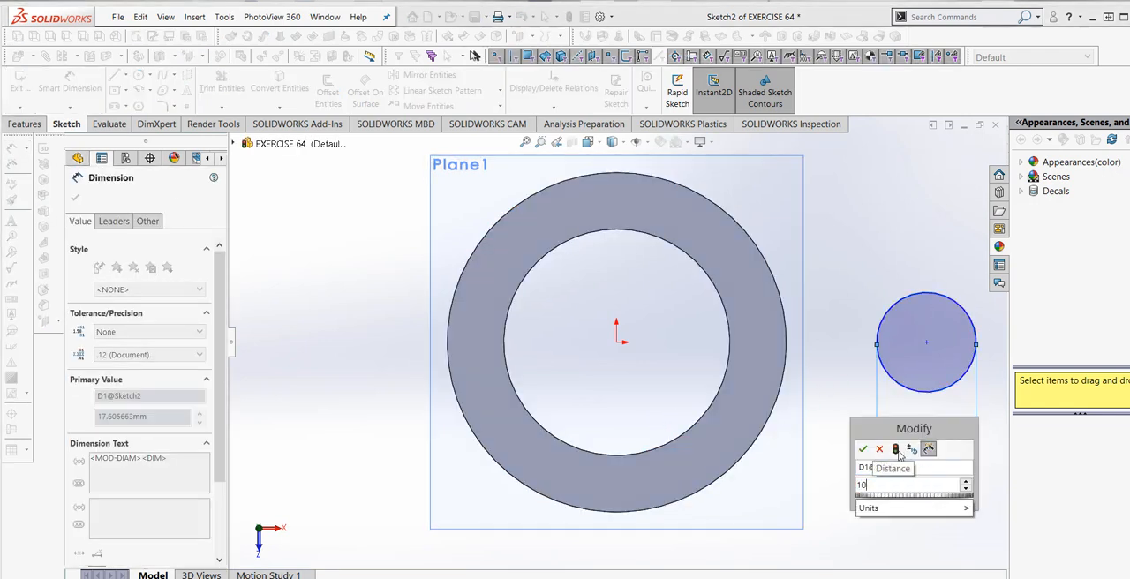
left_click(863, 448)
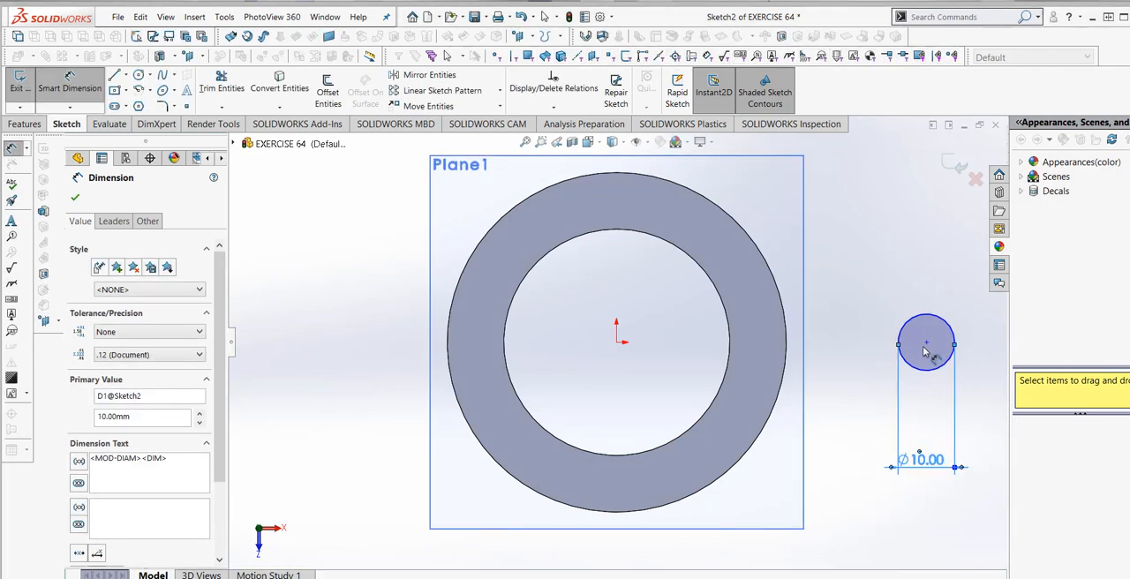
- Dimension the horizontal distance between the origin and the small circle's center to 60 mm
left_click(925, 343)
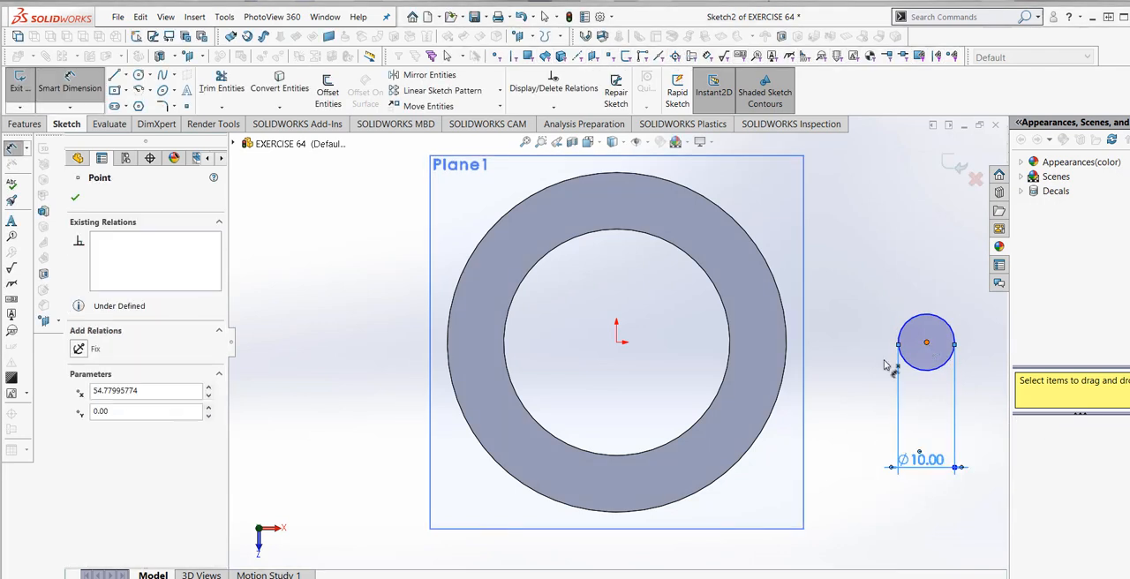
left_click(616, 343)
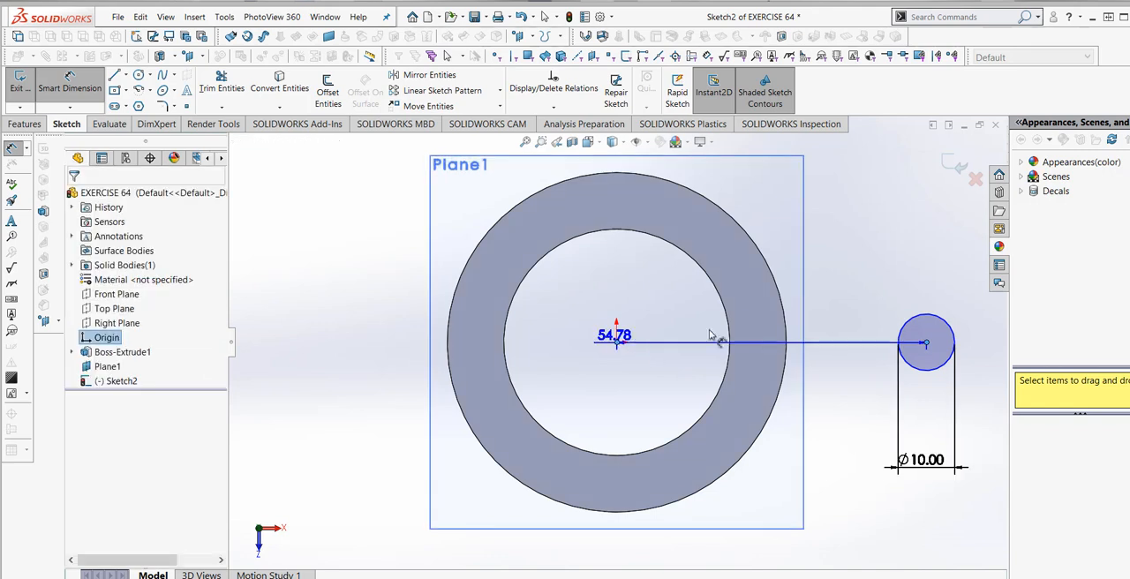
left_click(792, 262)
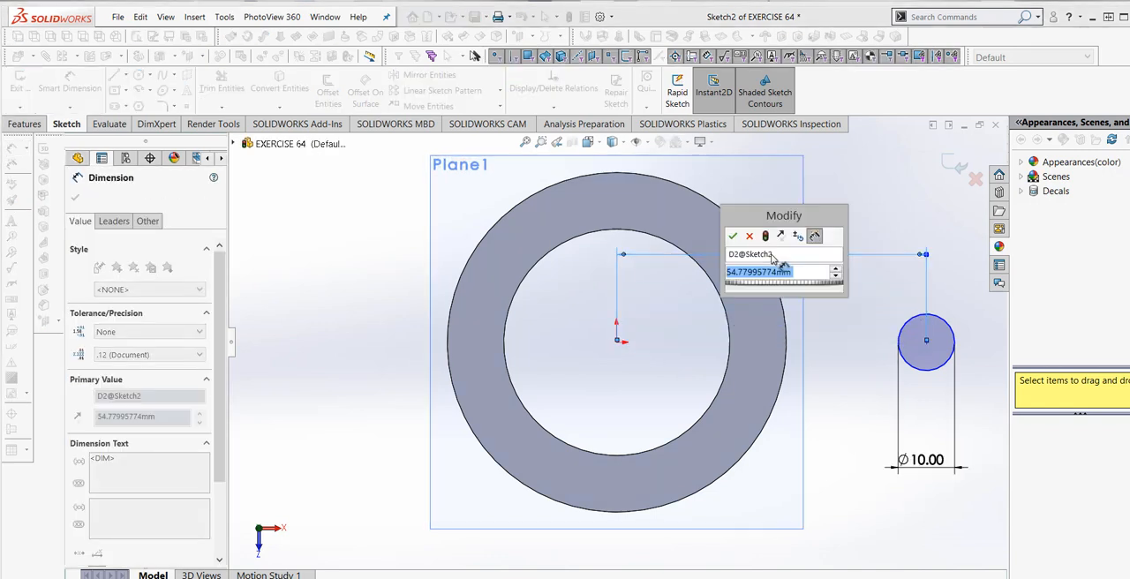
type("60")
mouse_move(797, 298)
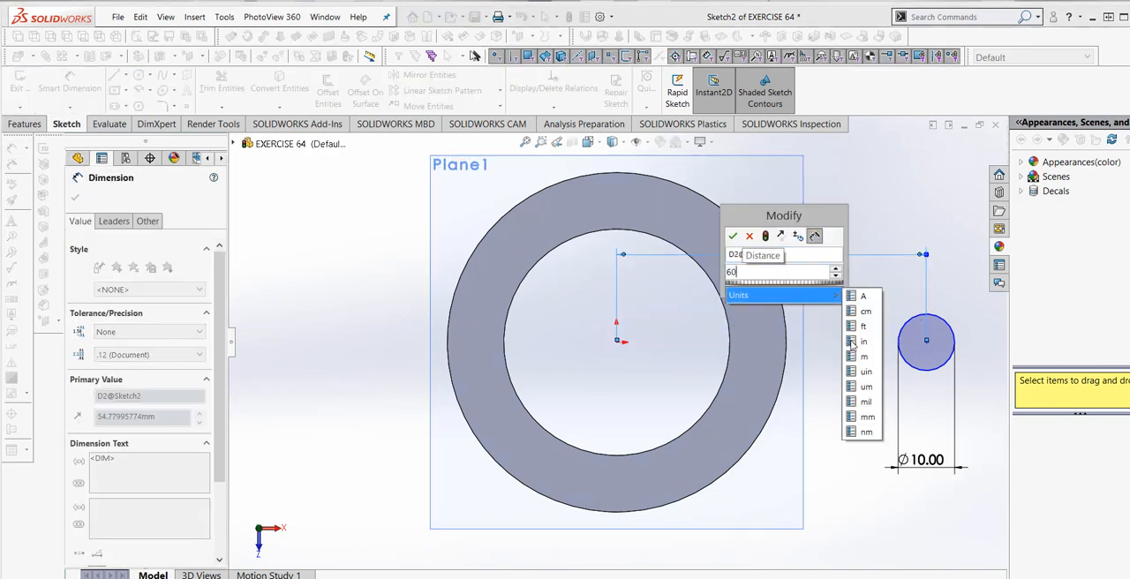
left_click(861, 419)
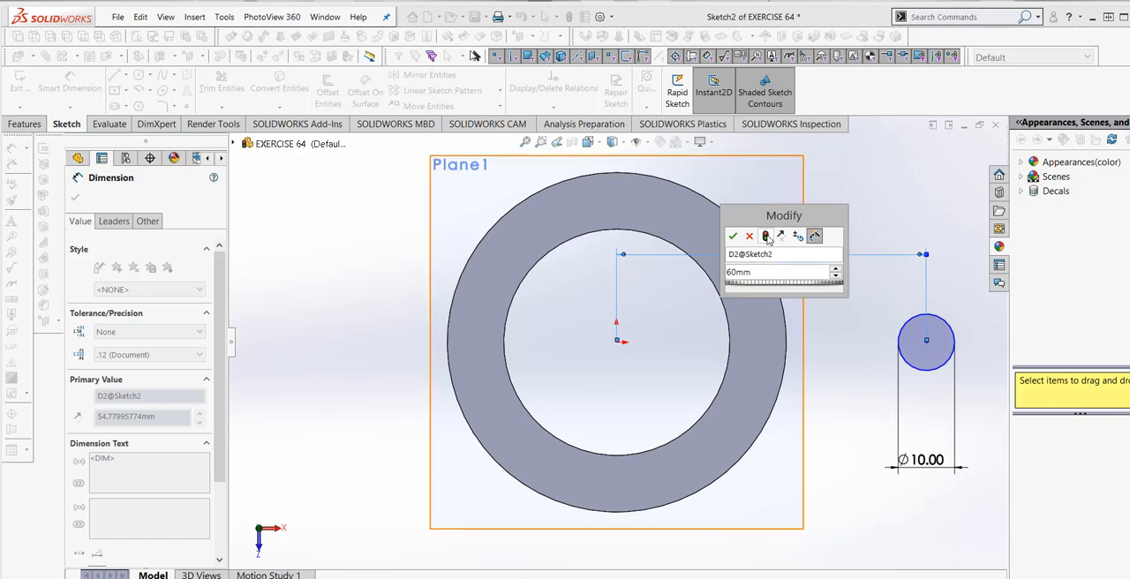
left_click(766, 236)
left_click(733, 235)
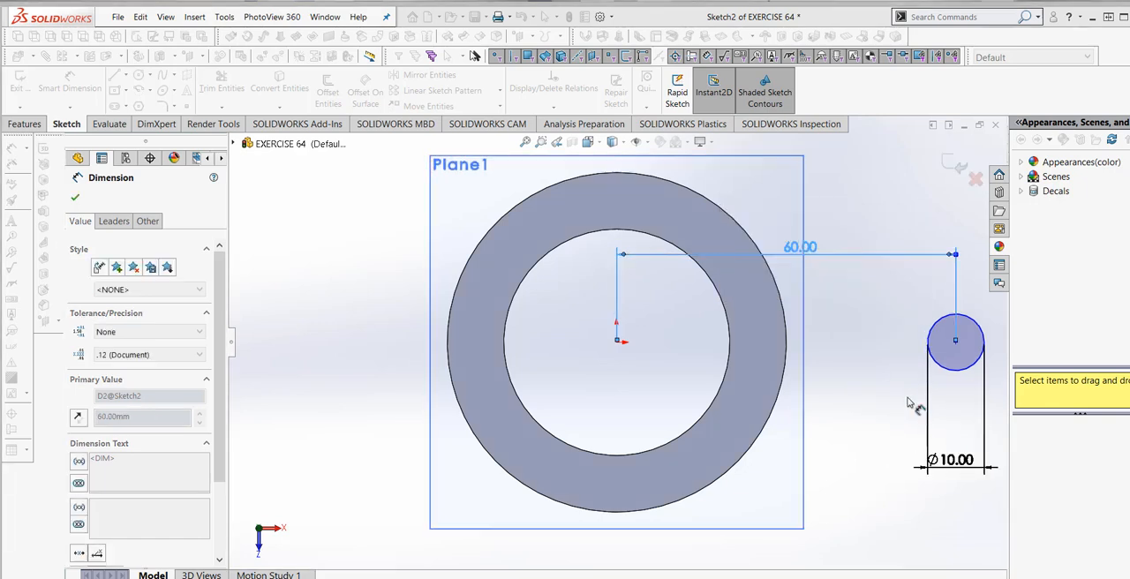
key("Escape")
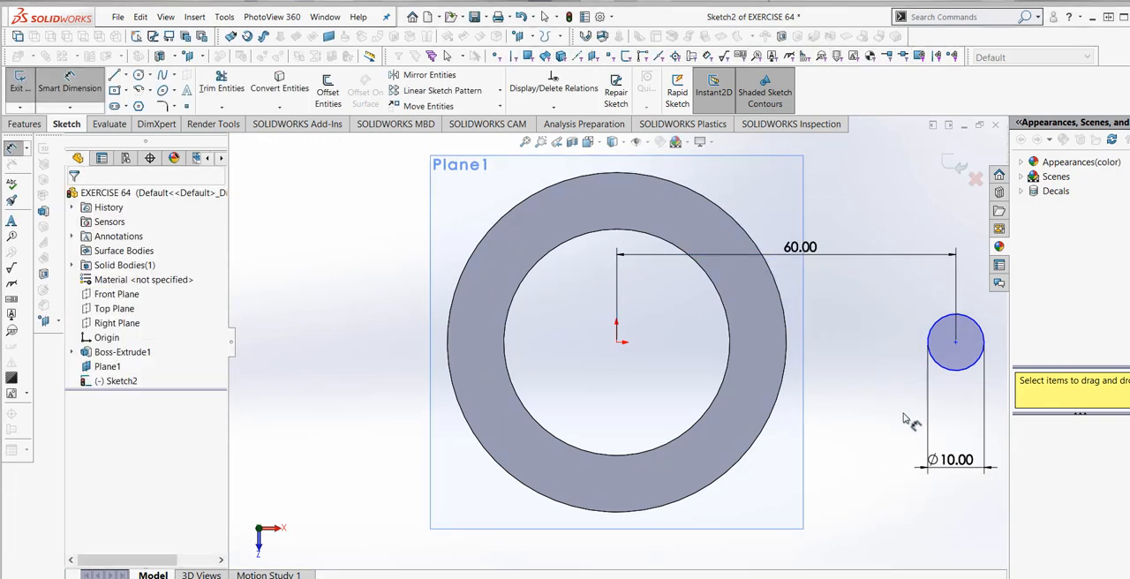
- Draw a horizontal construction centerline from the origin to the center of the 10 mm circle
left_click(126, 76)
left_click(146, 102)
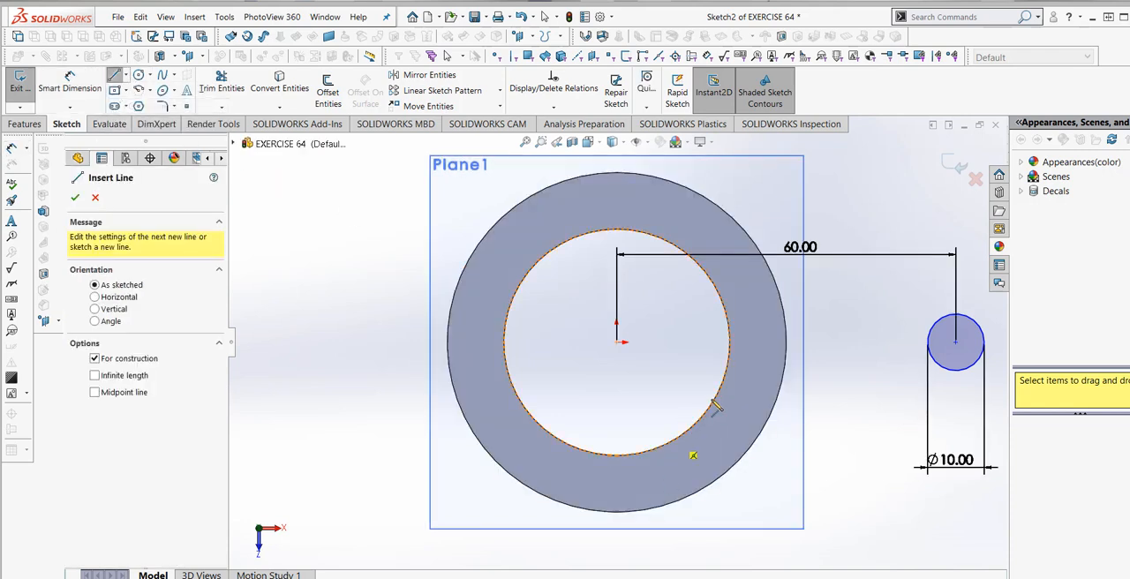
left_click(618, 344)
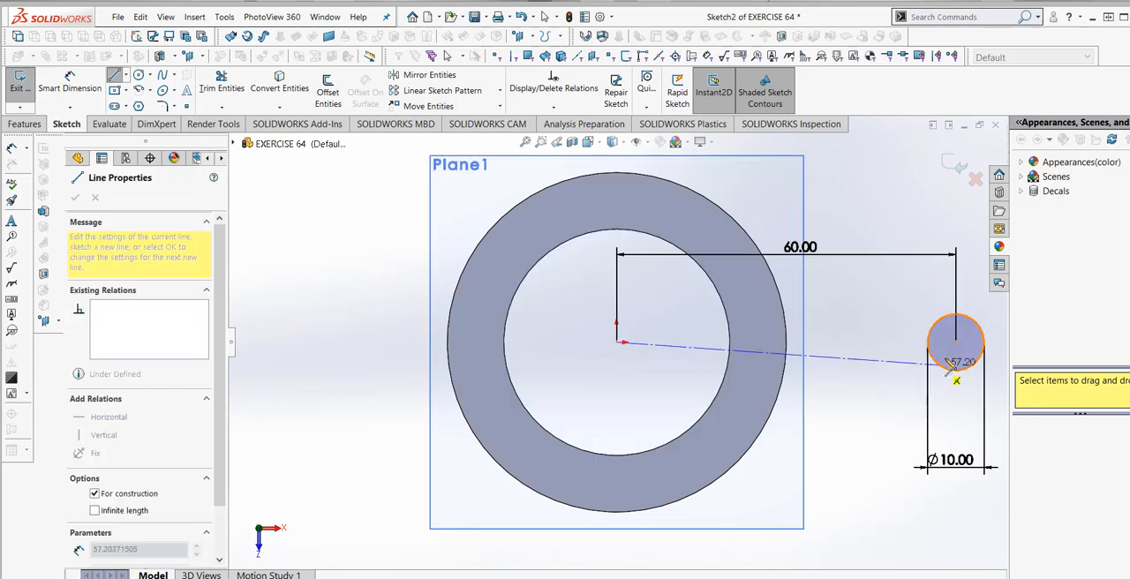
left_click(956, 343)
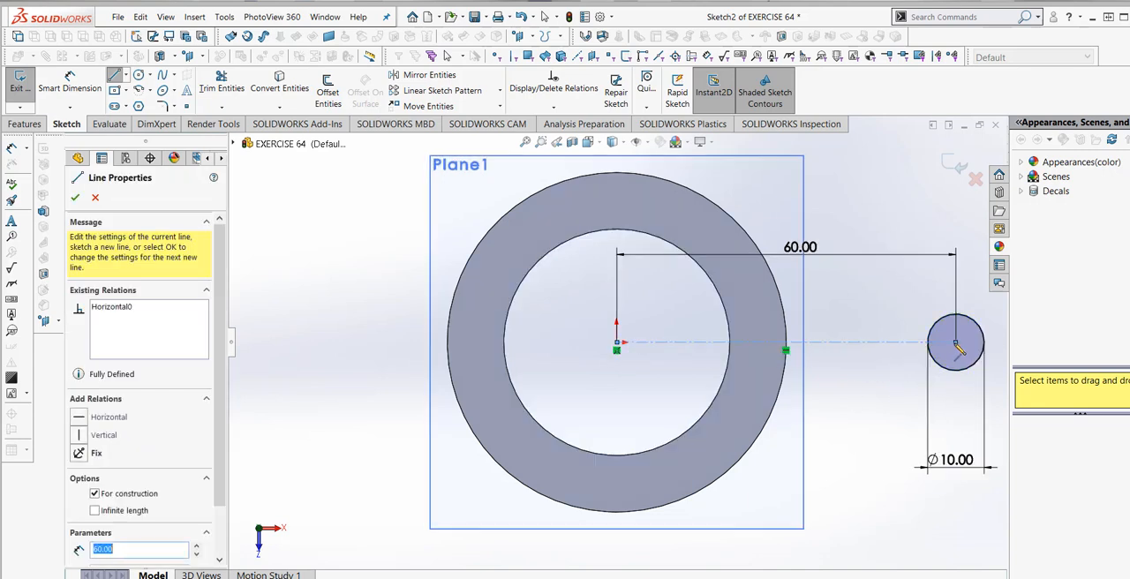
right_click(982, 355)
left_click(998, 355)
scroll(891, 437, "up", 2)
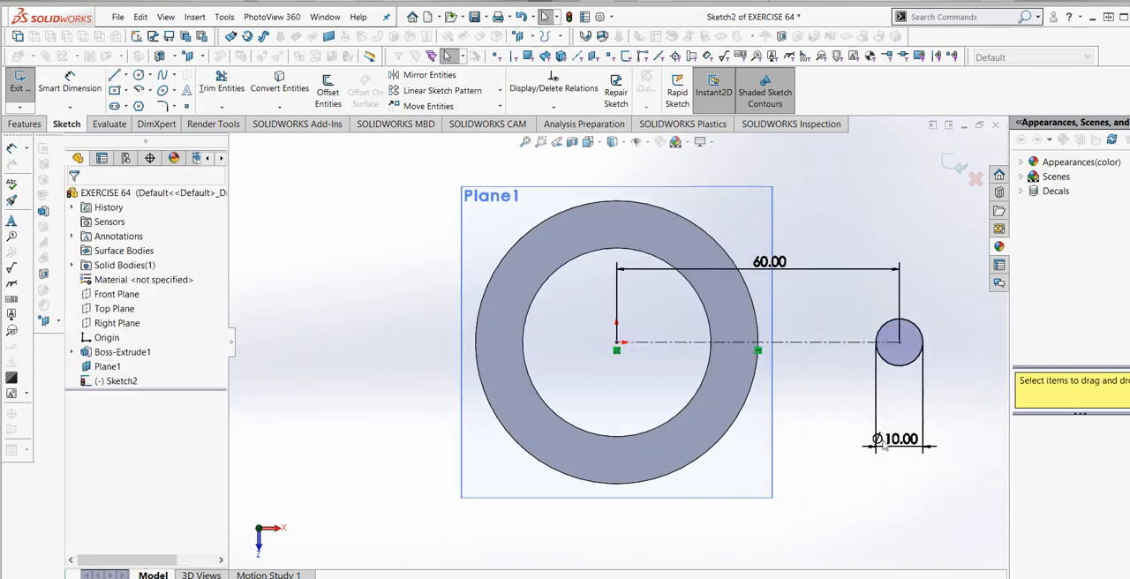
mouse_move(881, 453)
middle_mouse_down()
mouse_move(903, 411)
mouse_move(799, 430)
mouse_move(815, 438)
mouse_move(820, 398)
mouse_move(860, 344)
mouse_move(832, 383)
mouse_move(825, 378)
mouse_move(824, 399)
middle_mouse_up()
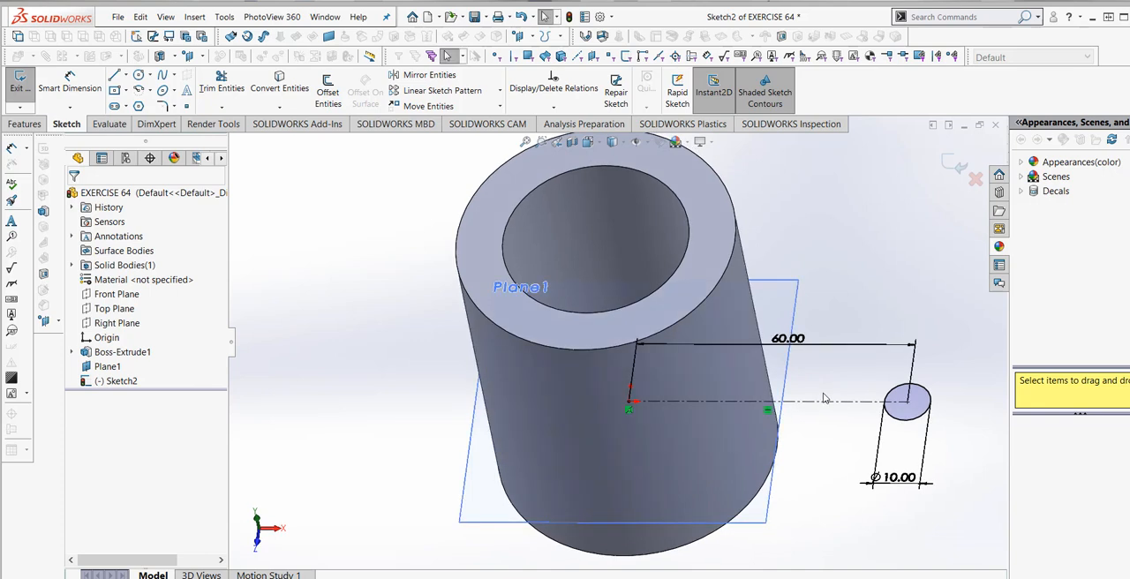
right_click(130, 382)
left_click(157, 357)
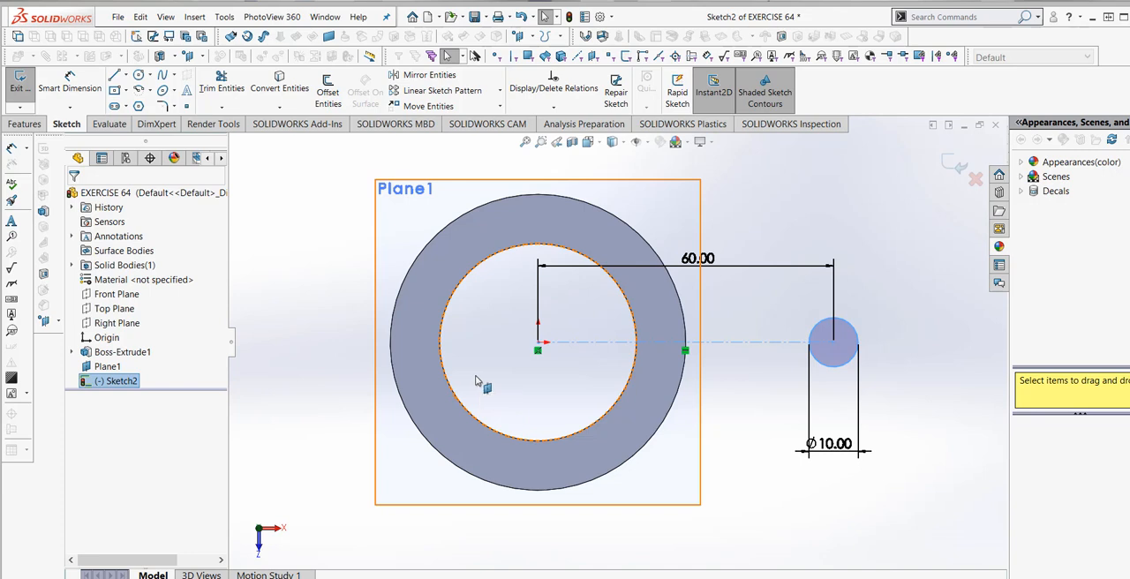
left_click(475, 380)
- Sketch a circle about 23.5 mm in diameter concentric with the 10 mm circle
left_click(141, 77)
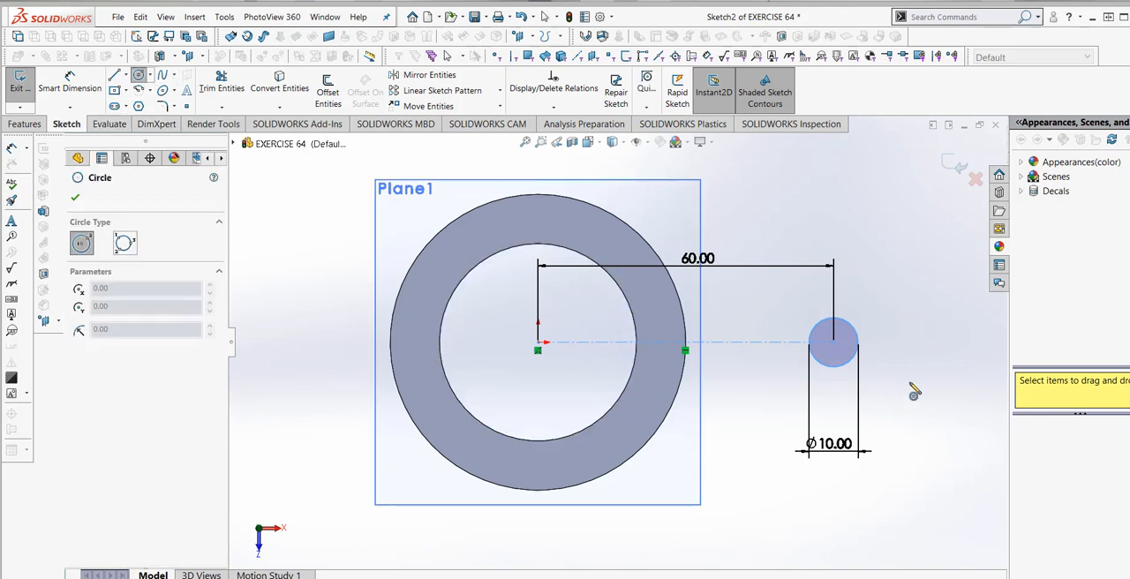
left_click(834, 343)
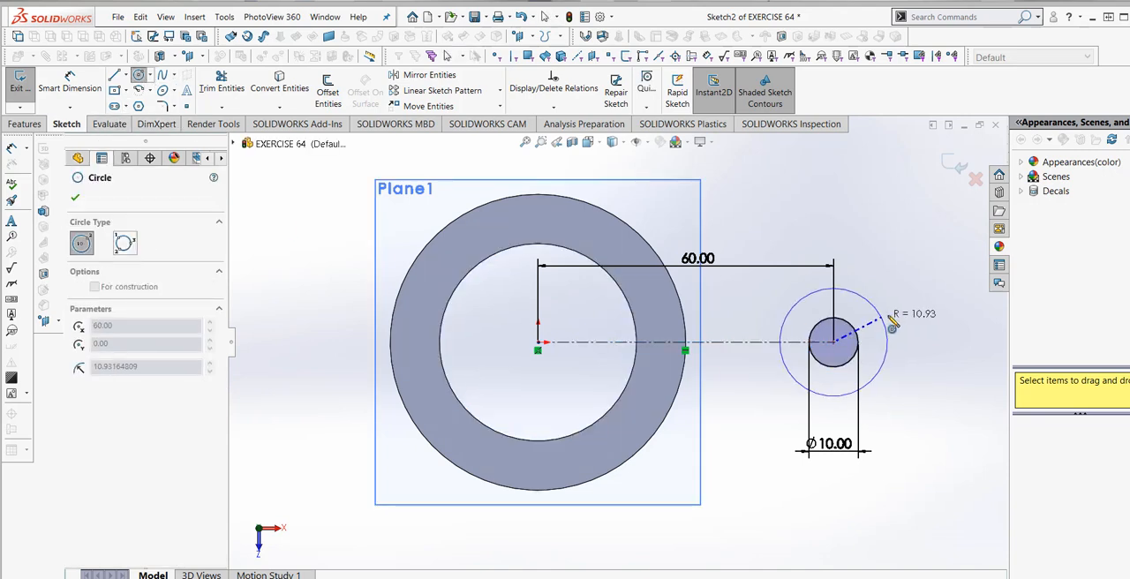
left_click(872, 309)
- Dimension the outer concentric circle's diameter to 20 mm
left_click(96, 81)
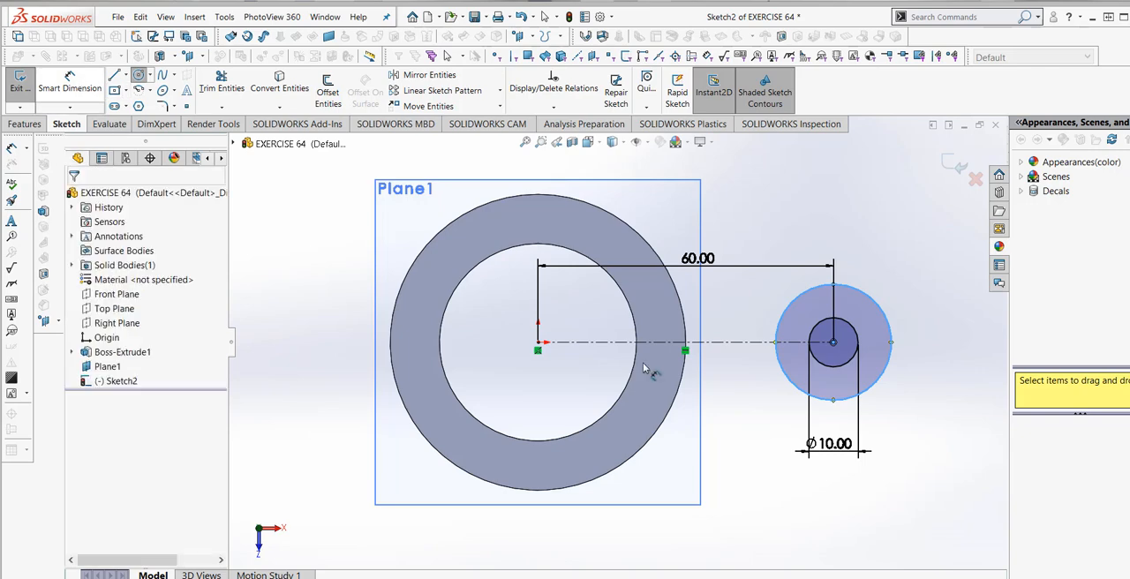
left_click(889, 367)
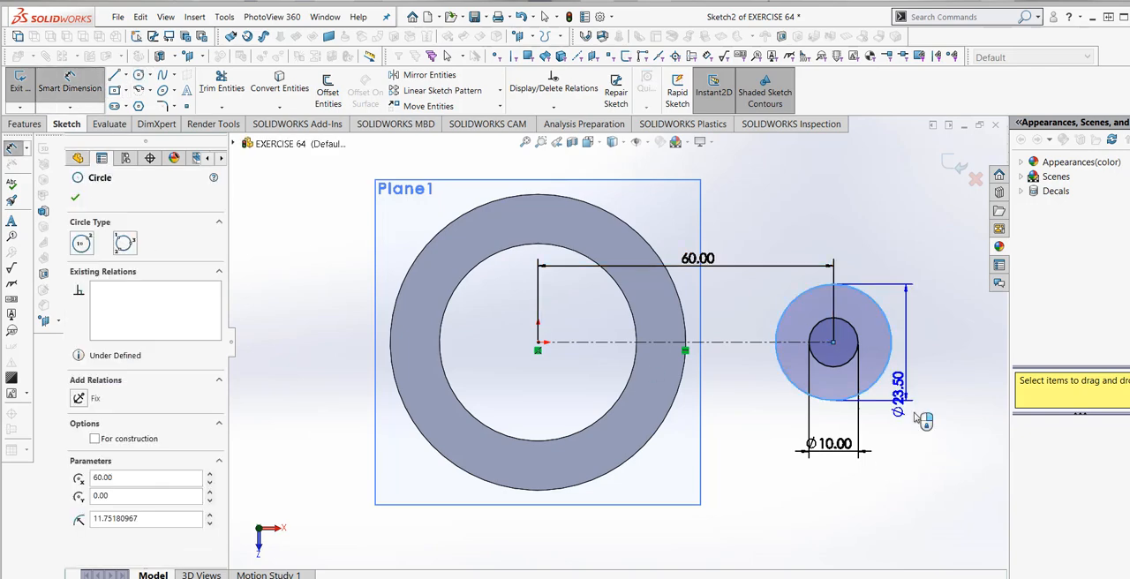
left_click(922, 421)
type("30.00mm")
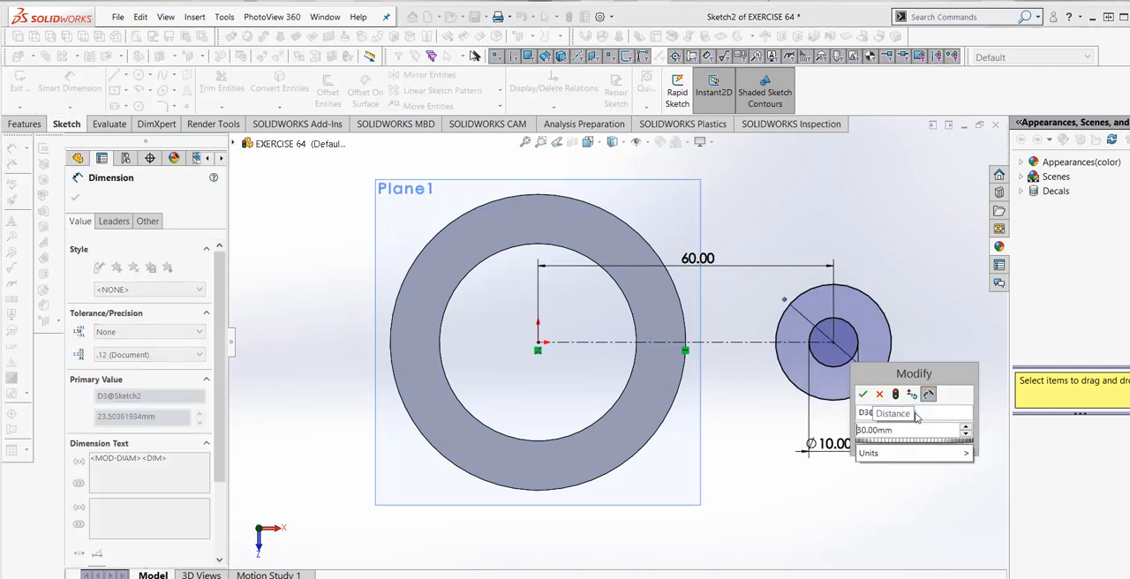
left_click(895, 394)
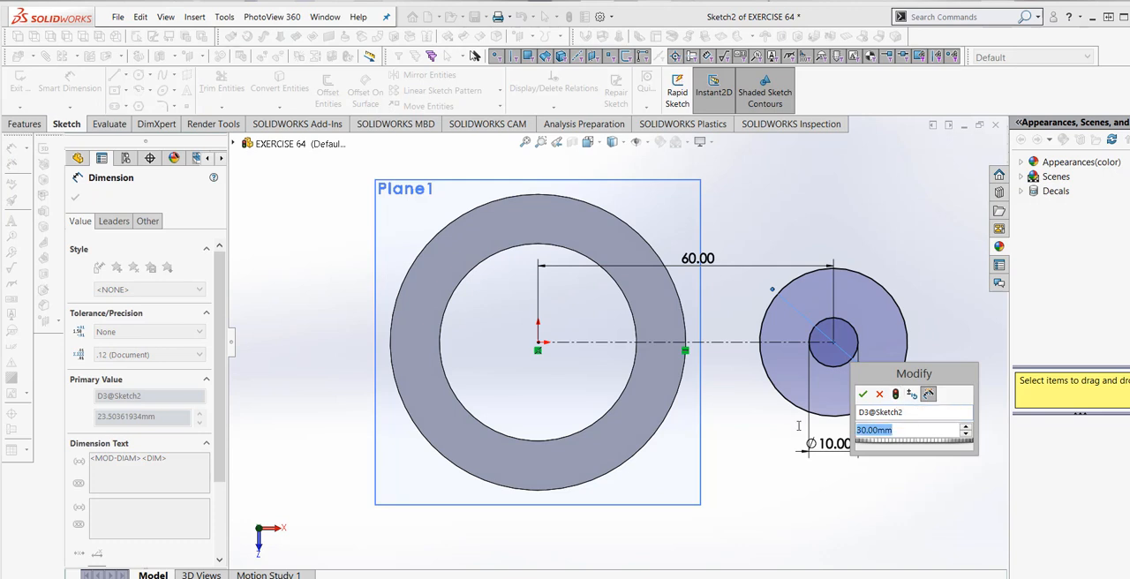
type("20")
mouse_move(968, 455)
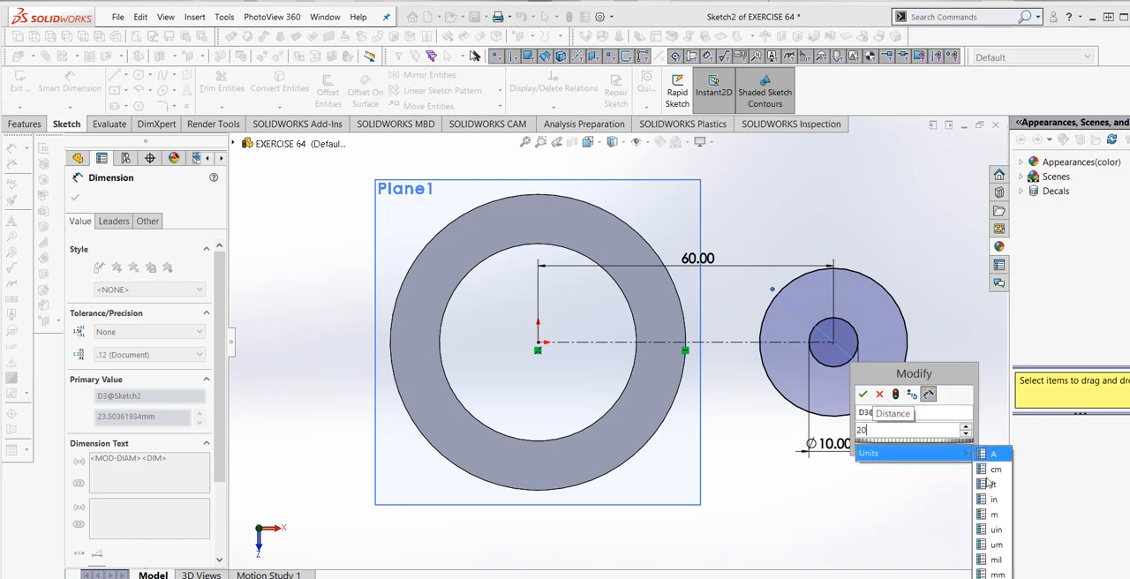
left_click(995, 574)
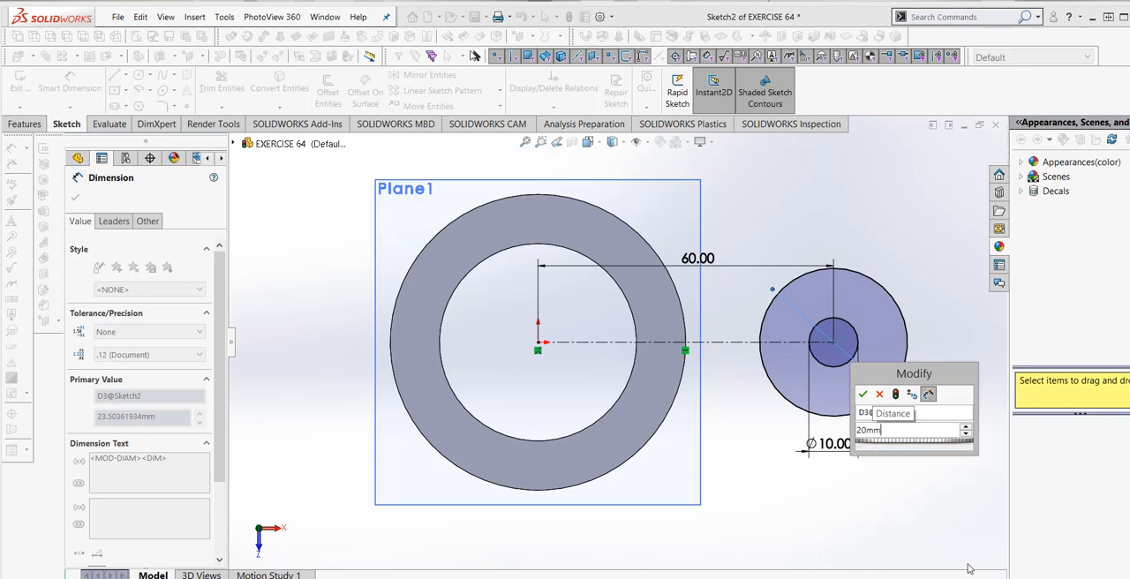
left_click(897, 395)
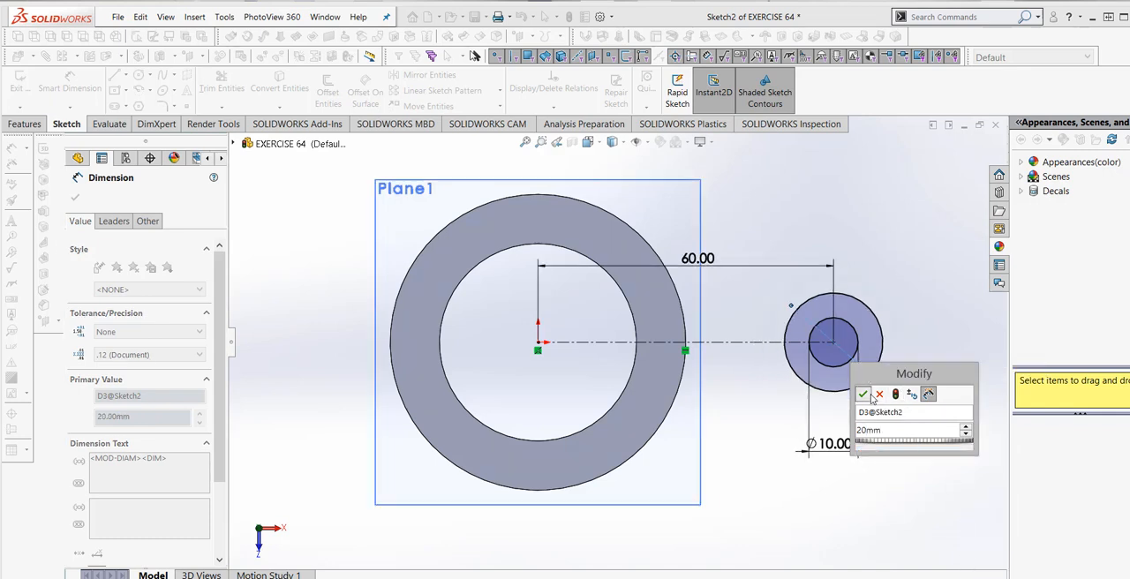
left_click(862, 394)
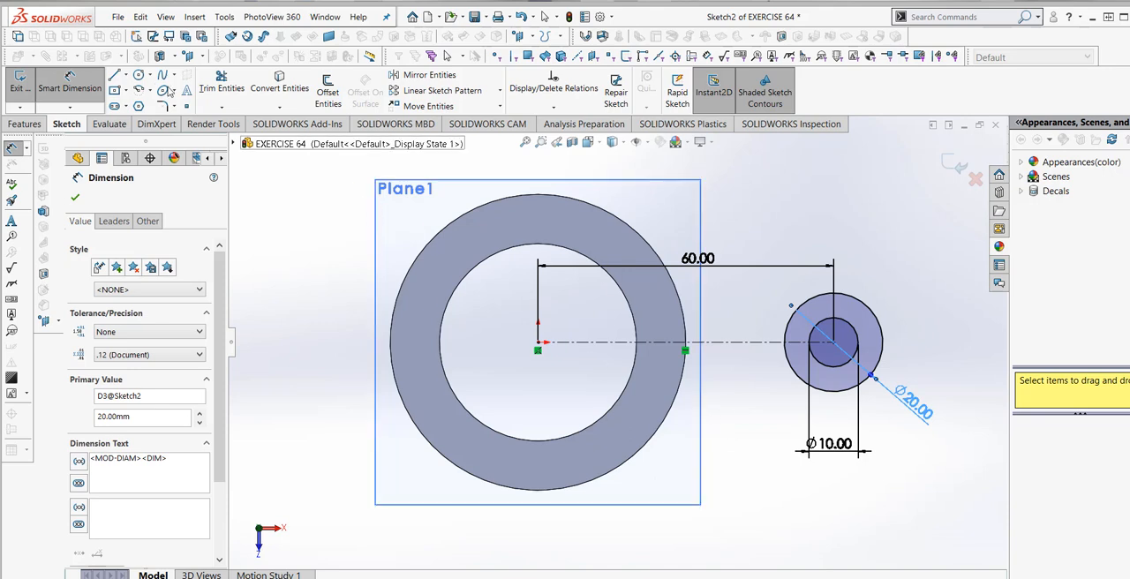
- Draw a line about 48 mm long from the uppermost point of the 20 mm circle to the upper part of the ring's outer edge
left_click(113, 75)
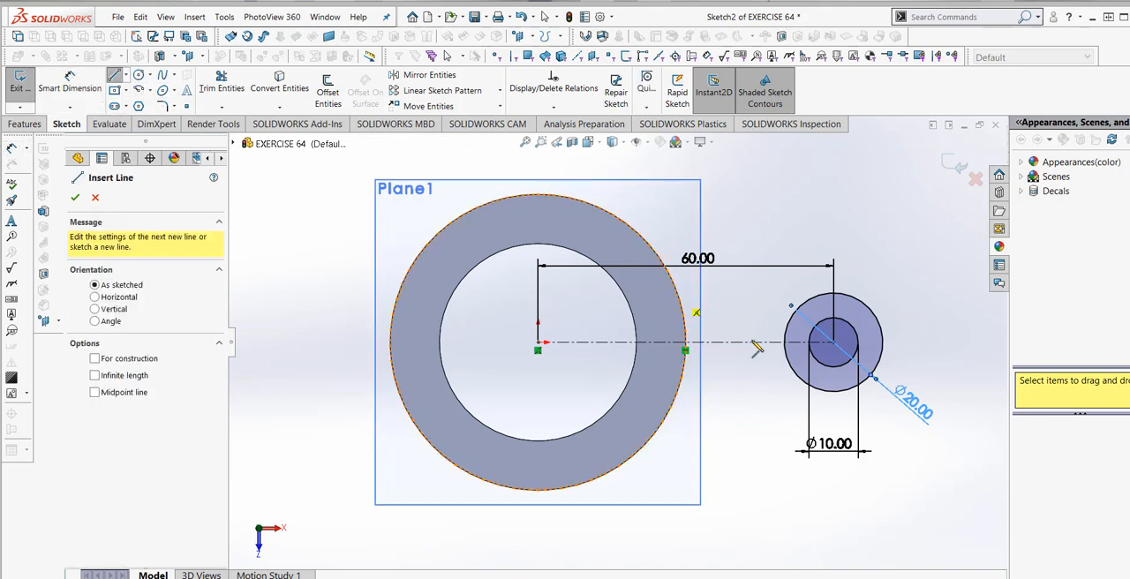
left_click(834, 294)
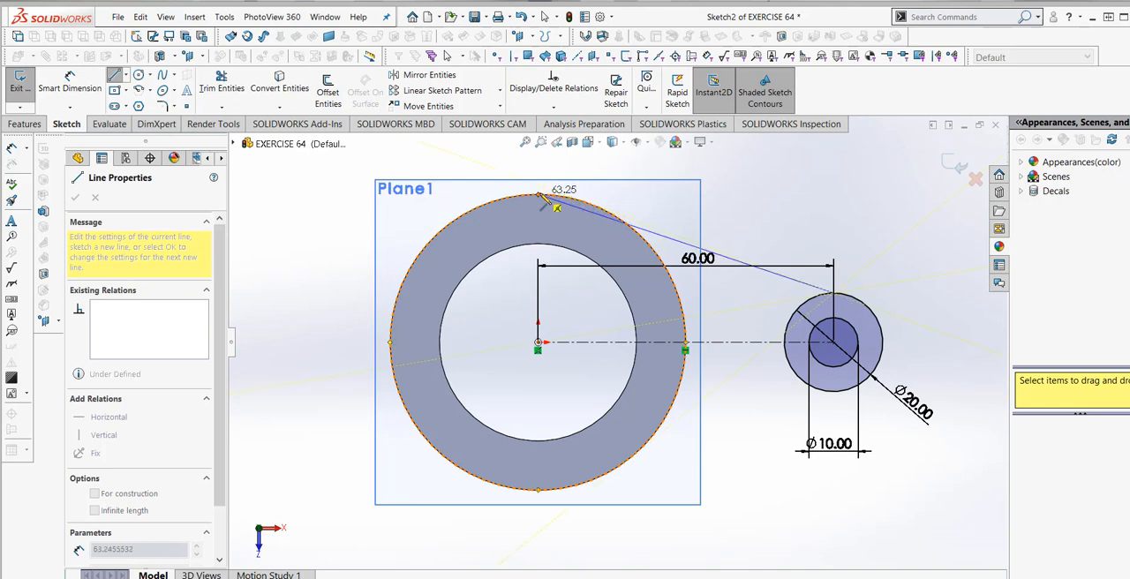
left_click(611, 206)
right_click(629, 222)
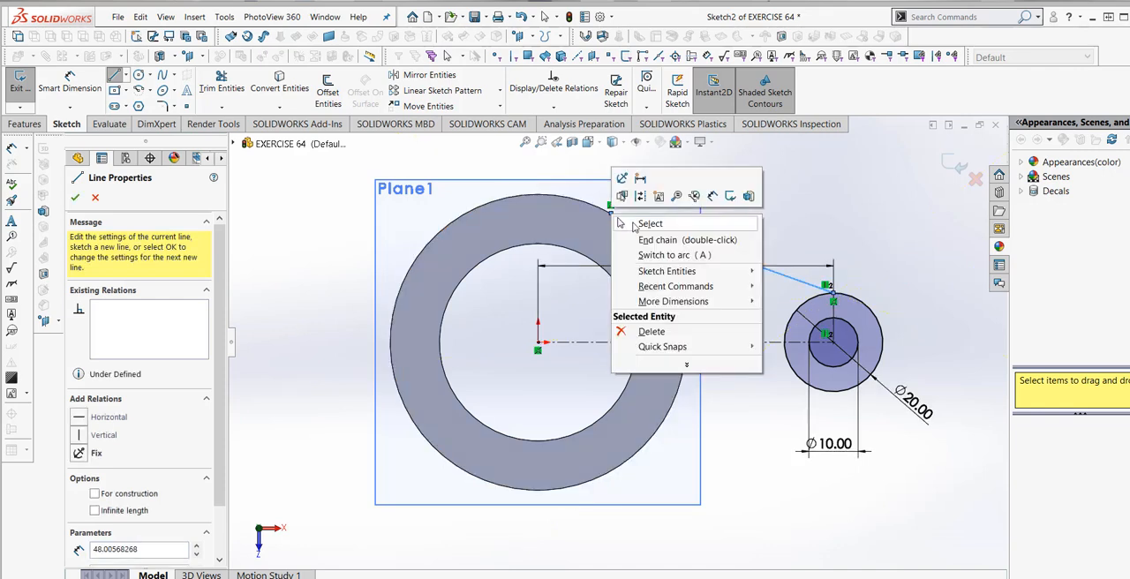
left_click(637, 223)
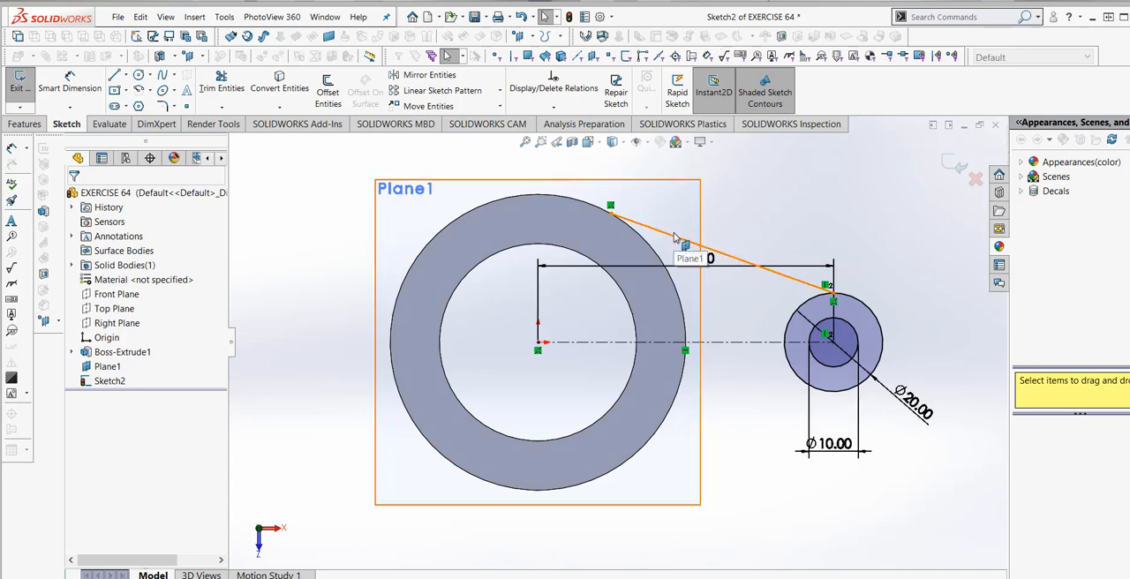
- Mirror the slanted line from the ring to the 20 mm circle about the horizontal construction centerline
left_click(674, 231)
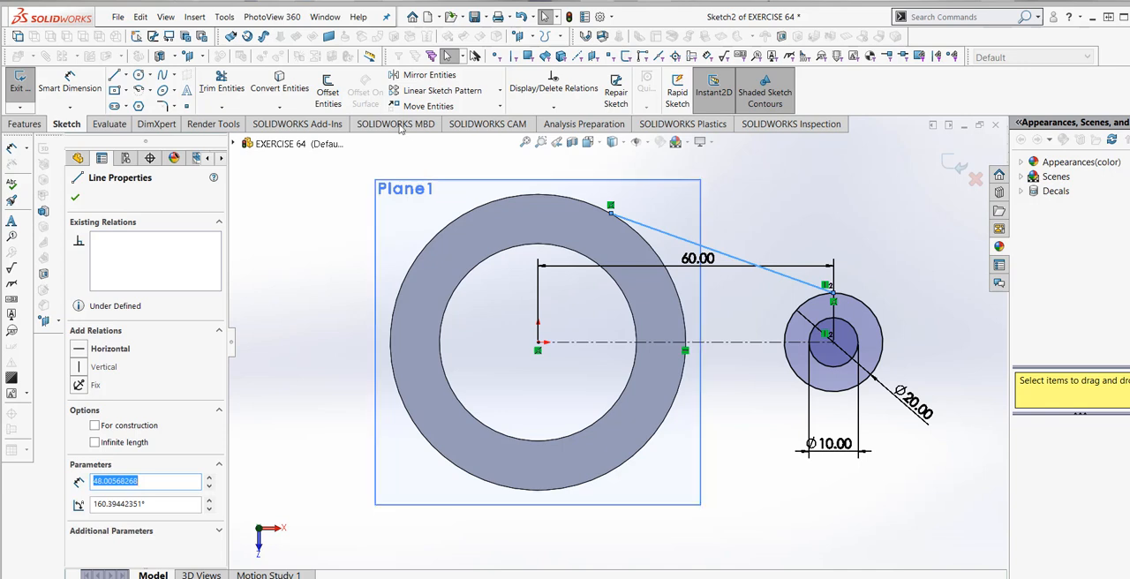
left_click(424, 78)
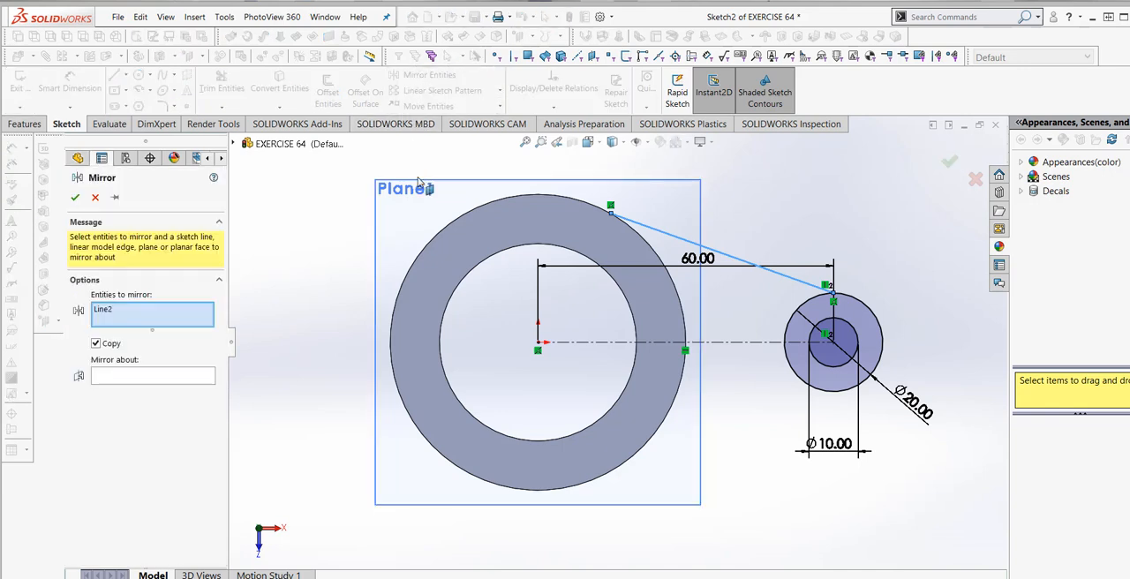
left_click(179, 377)
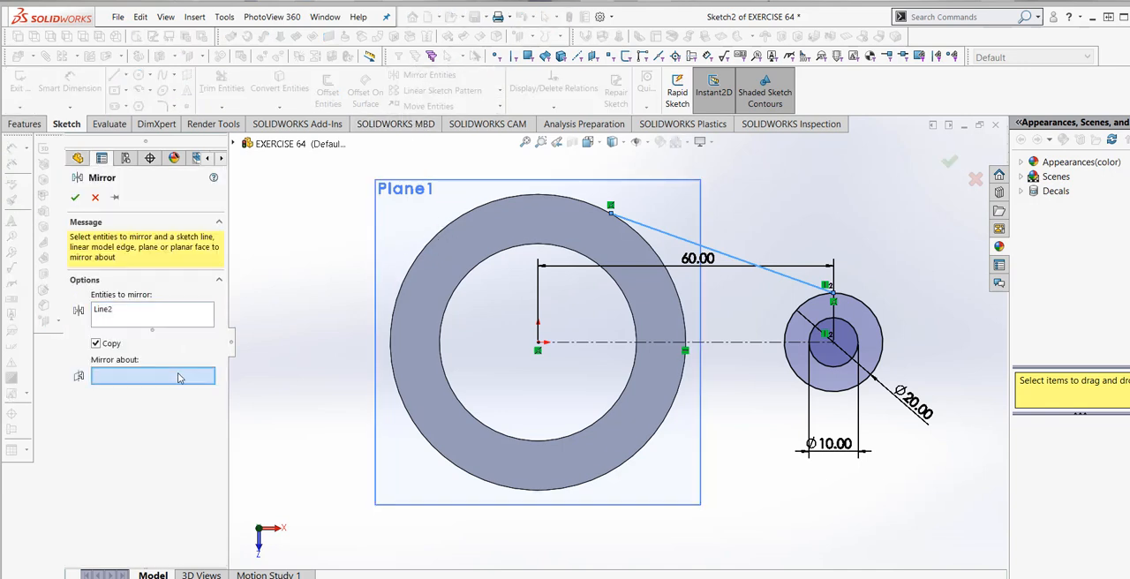
left_click(623, 343)
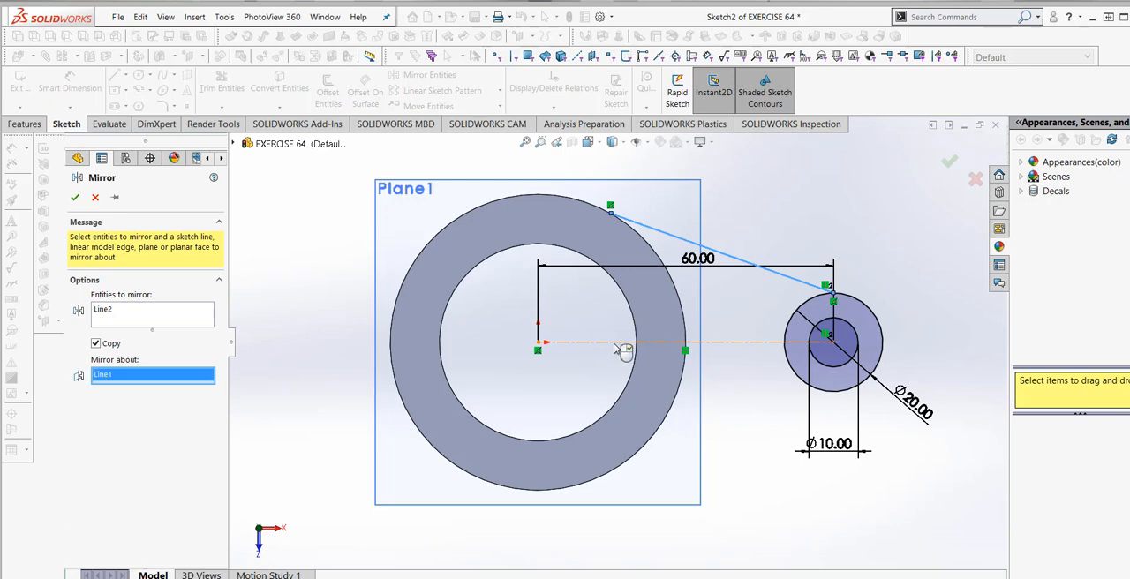
left_click(75, 198)
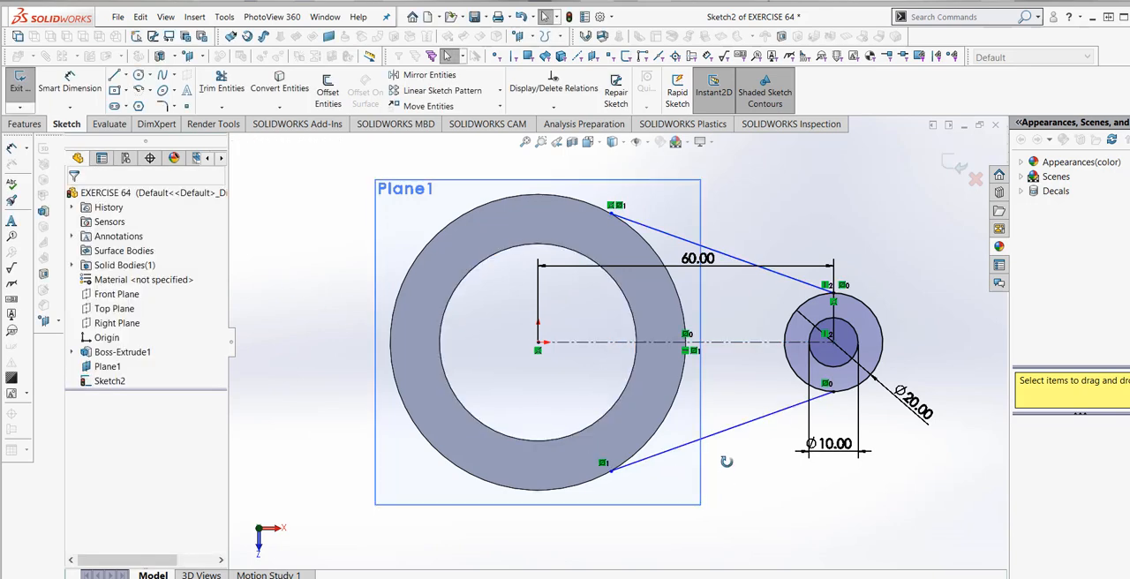
- Orient the view normal to the lug sketch and save the part document
mouse_move(733, 477)
middle_mouse_down()
mouse_move(704, 422)
mouse_move(693, 496)
middle_mouse_up()
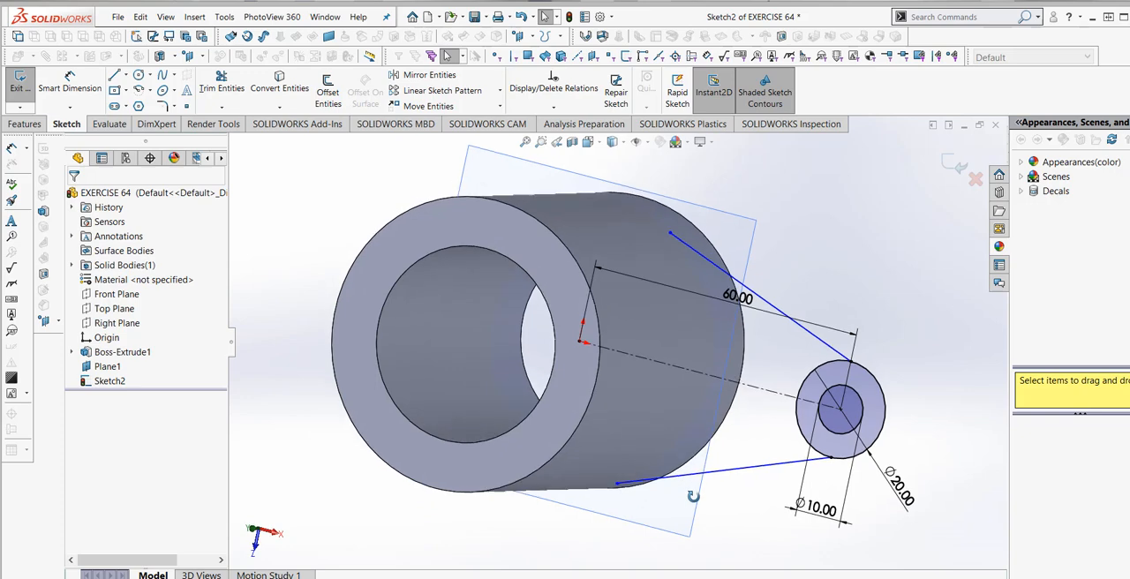
right_click(119, 387)
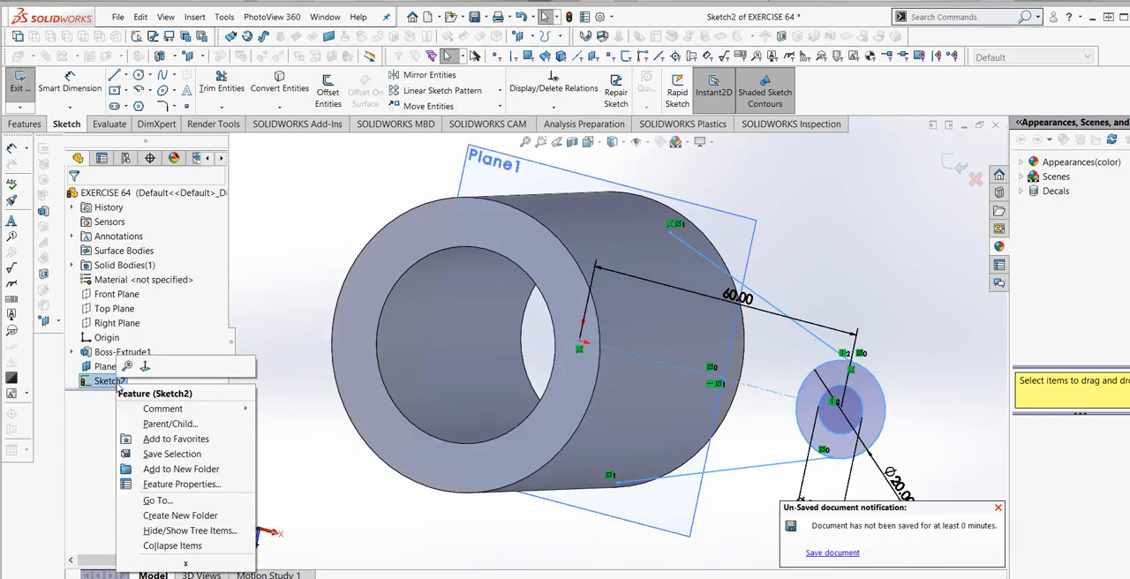
left_click(144, 367)
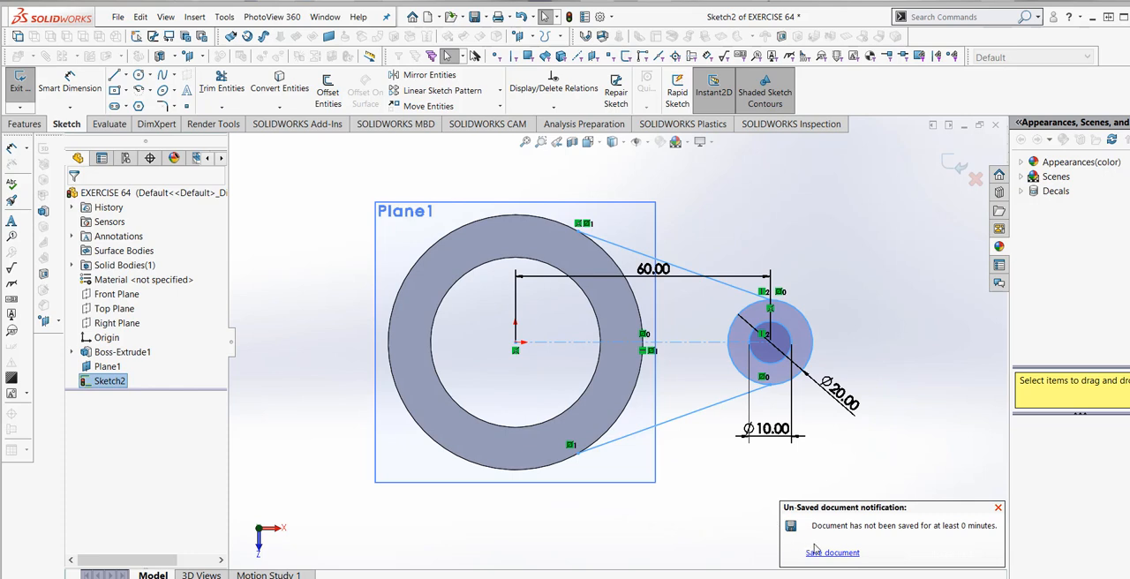
left_click(815, 554)
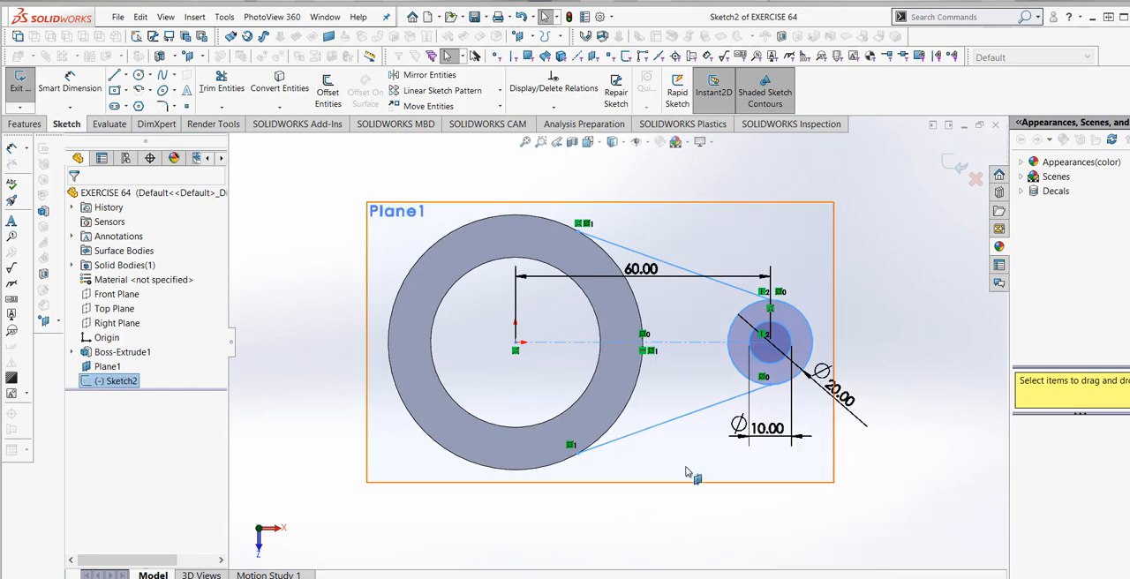
- Convert the ring's outer circular edge into a sketch entity of the lug sketch
left_click(632, 404)
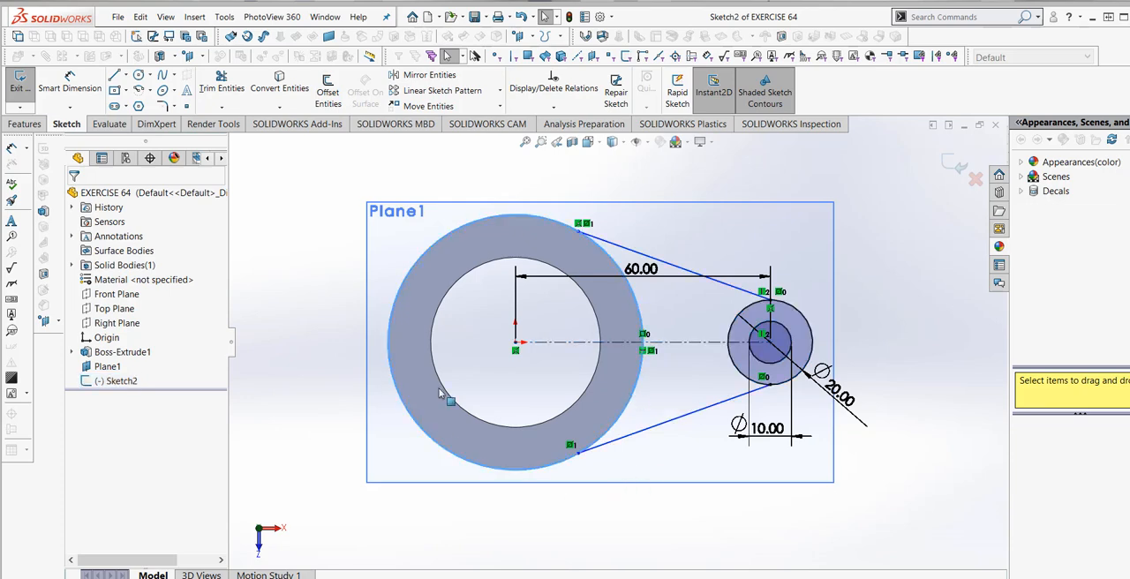
left_click(278, 83)
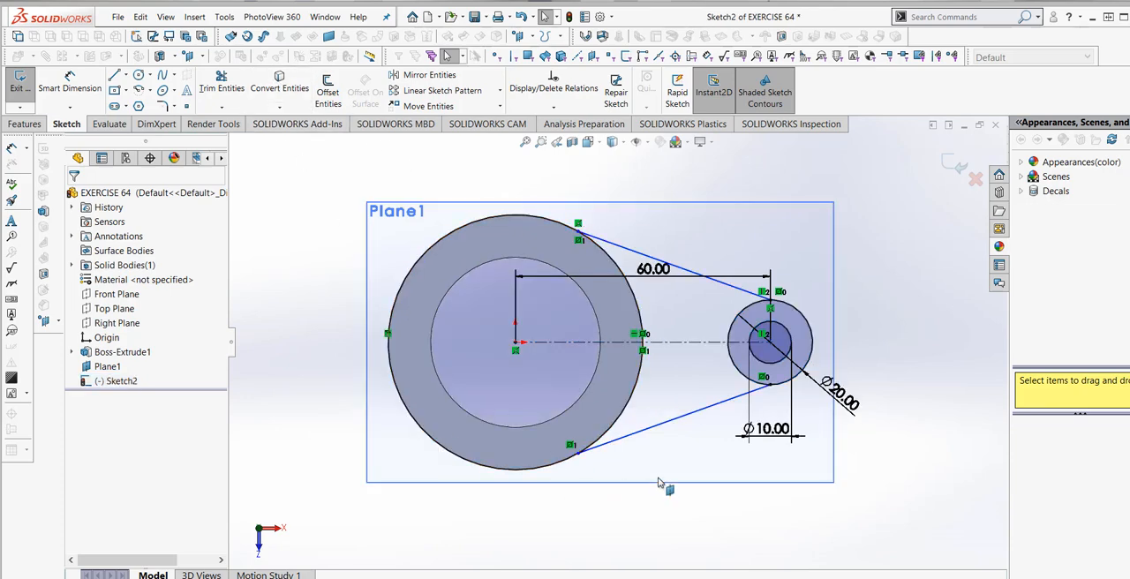
- Trim away the converted circle outside the lug and the half of the 20 mm circle facing the ring
middle_click_drag(664, 487, 636, 353)
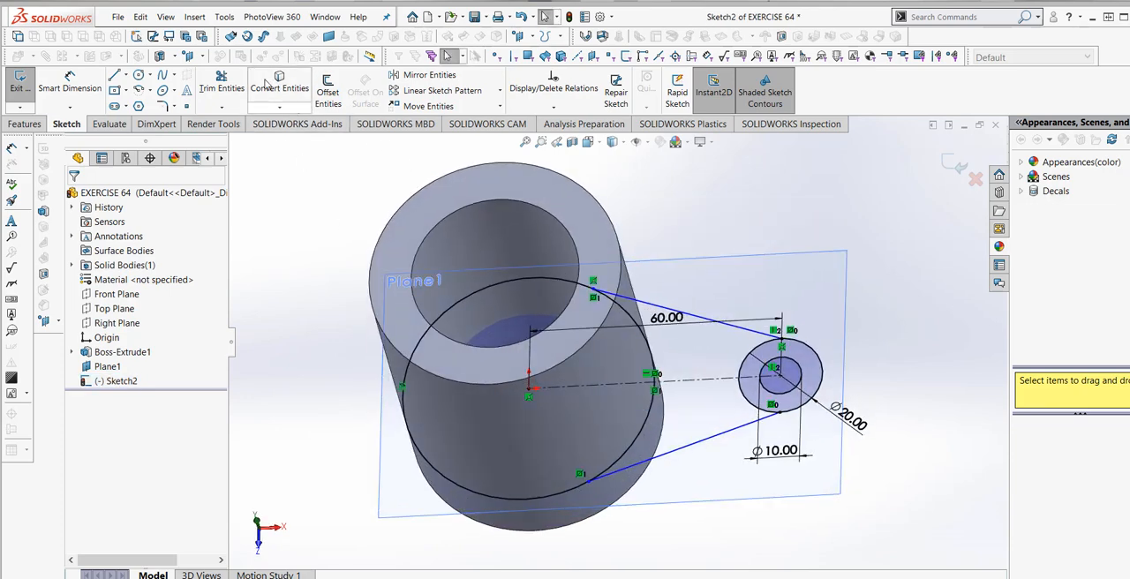
left_click(233, 78)
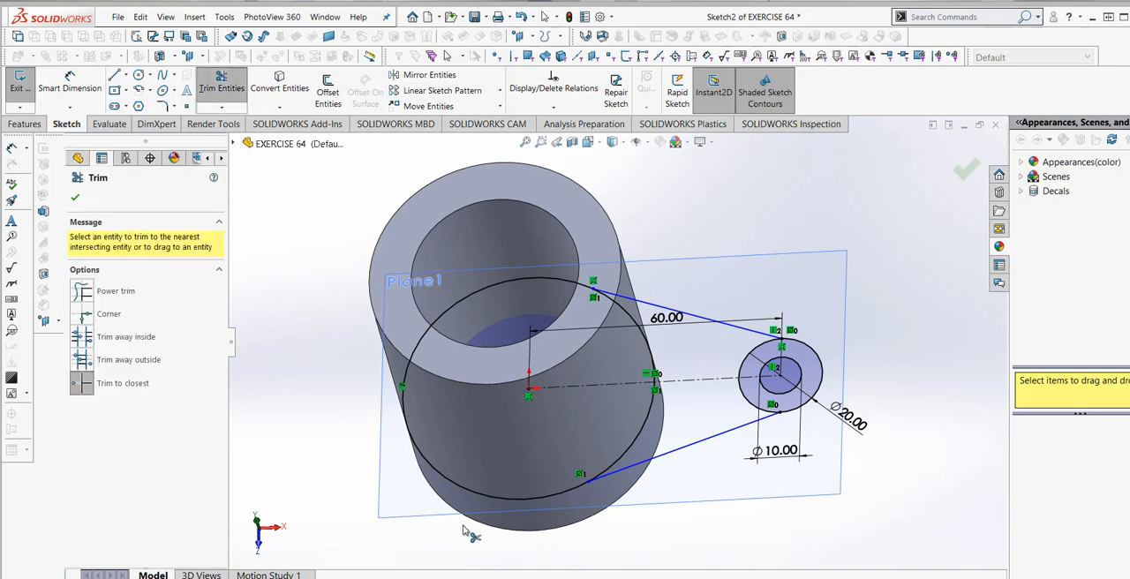
left_click(507, 510)
middle_click_drag(686, 471, 696, 505)
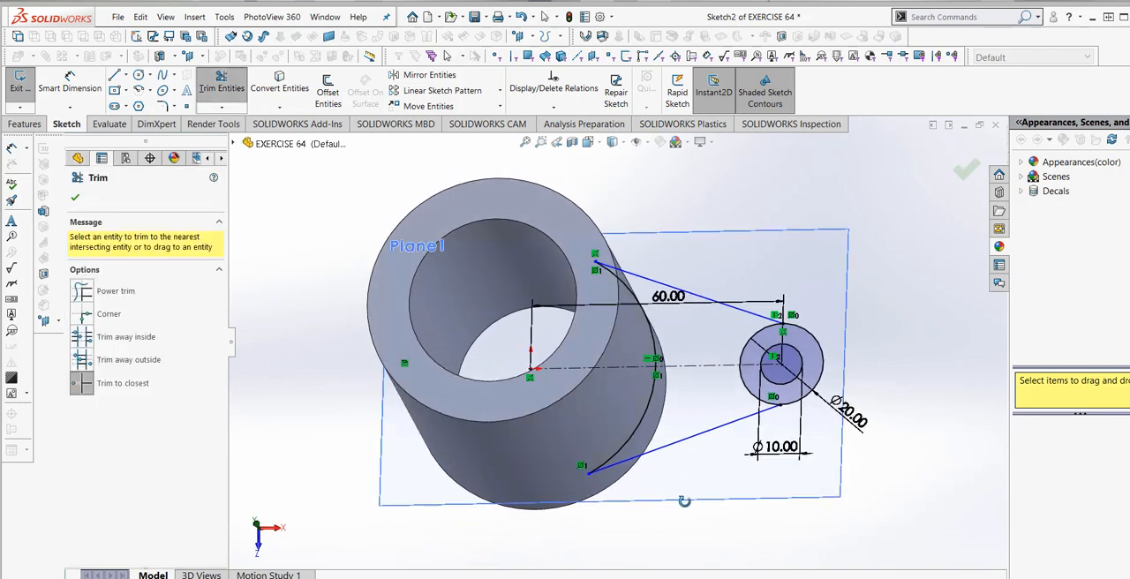
left_click(744, 394)
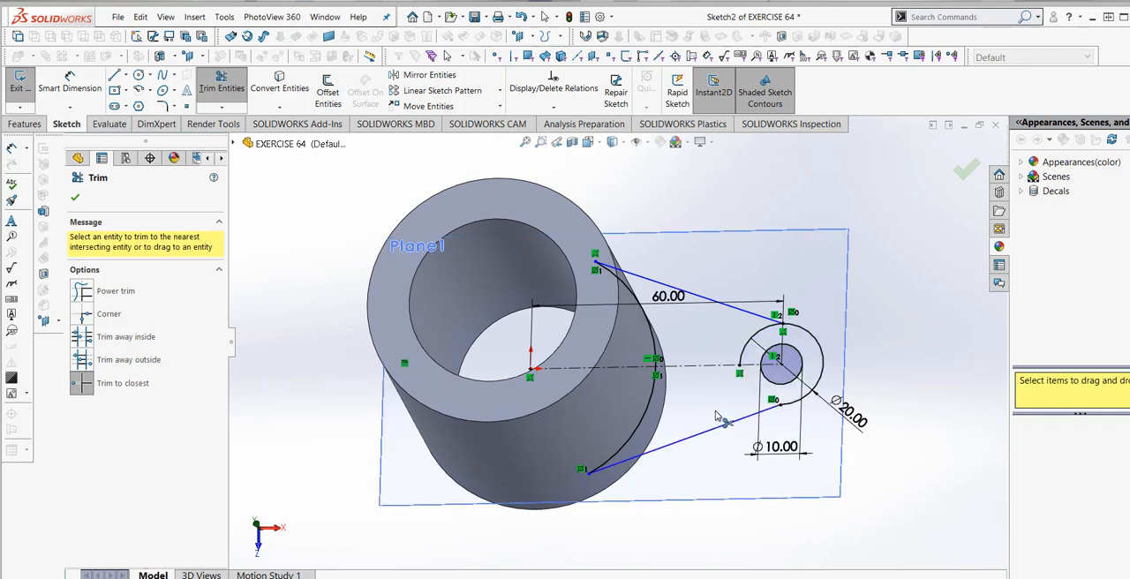
left_click(747, 355)
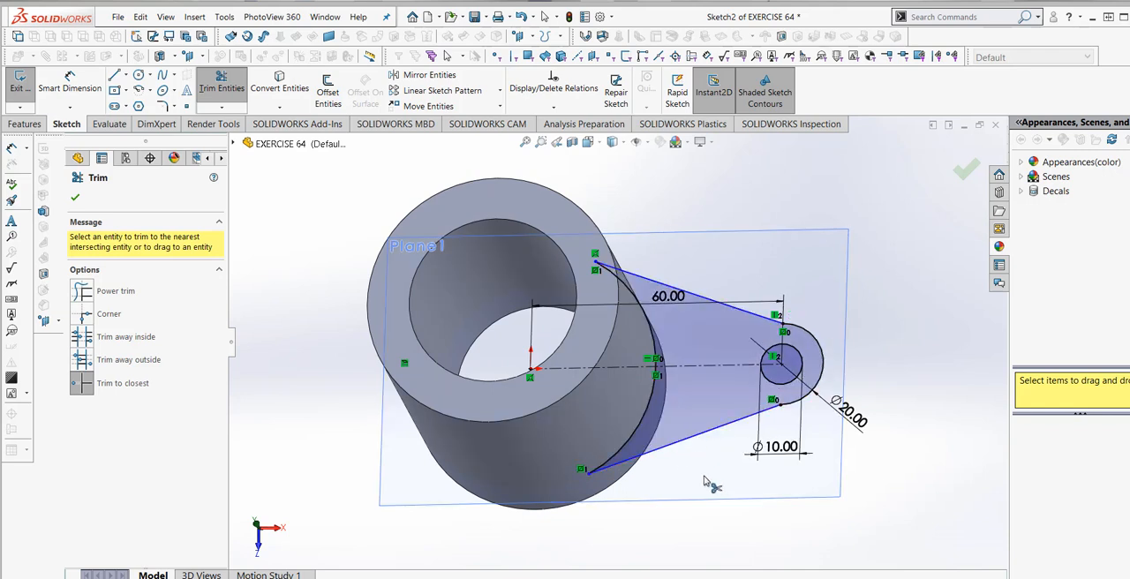
key("Escape")
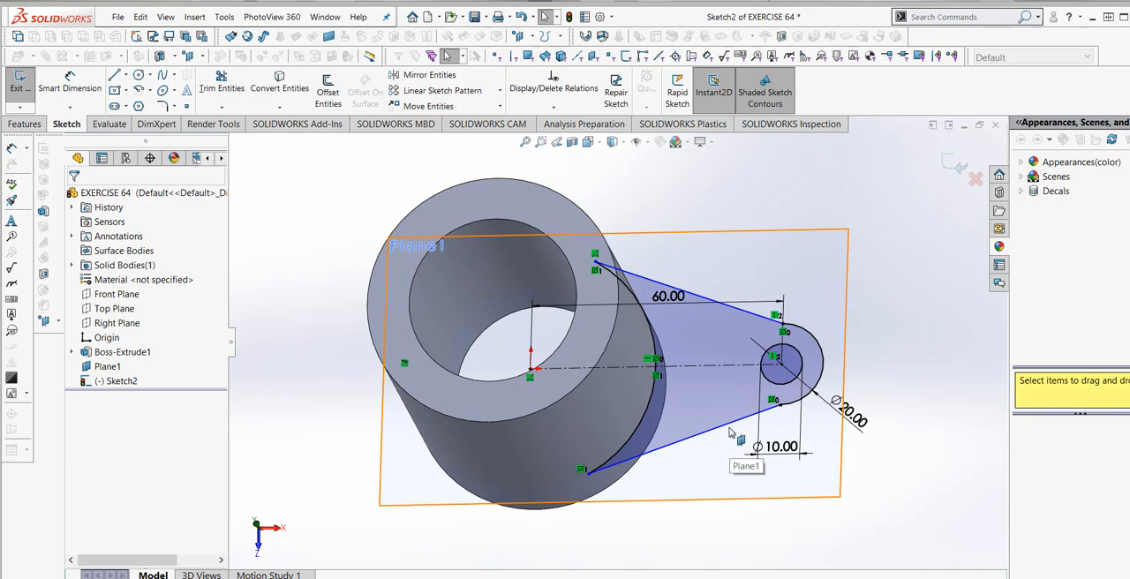
- Try a tangent relation between the lower slanted line and the lug's end arc, and undo it
left_click(730, 420)
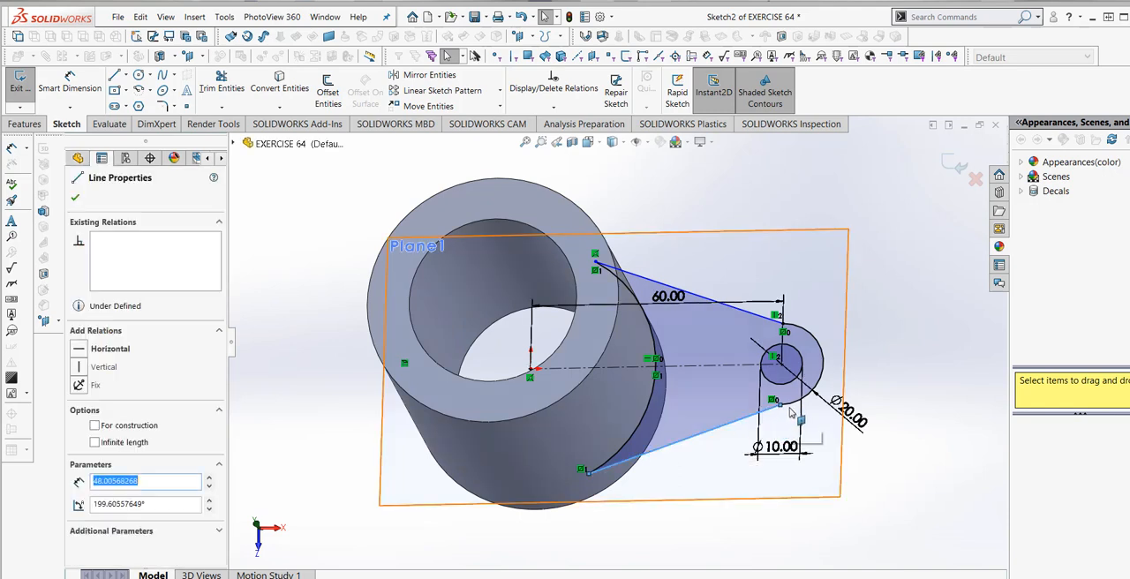
left_click(819, 369, "ctrl")
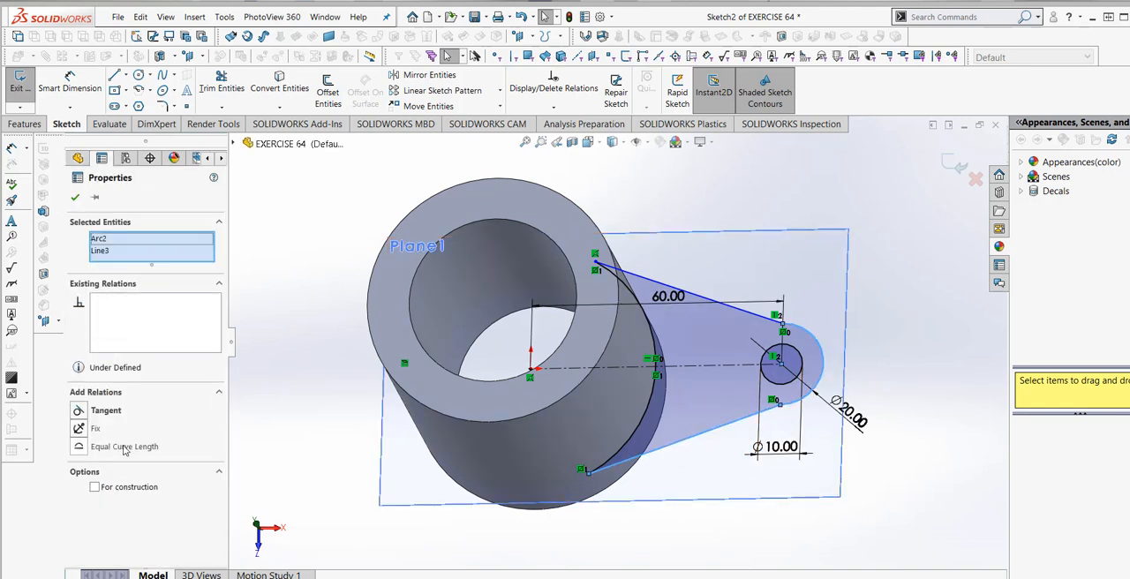
left_click(78, 411)
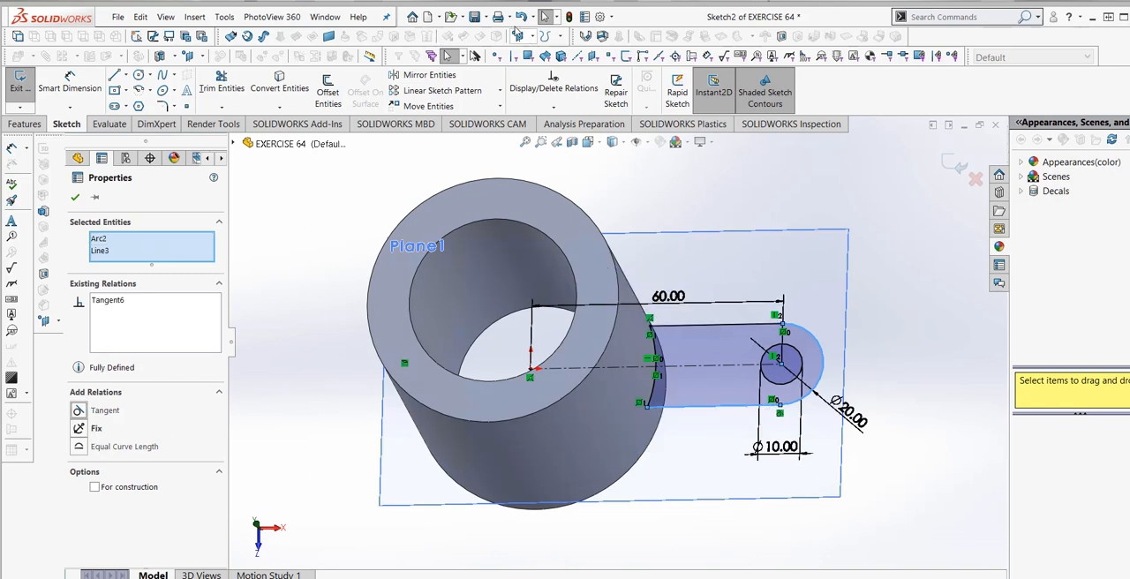
left_click(522, 17)
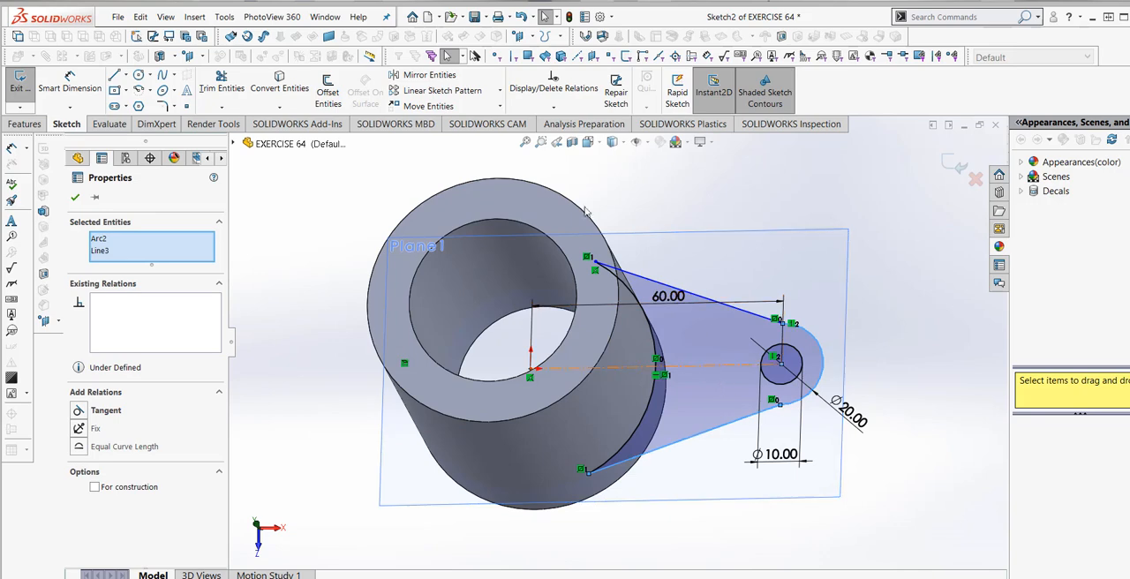
left_click(75, 196)
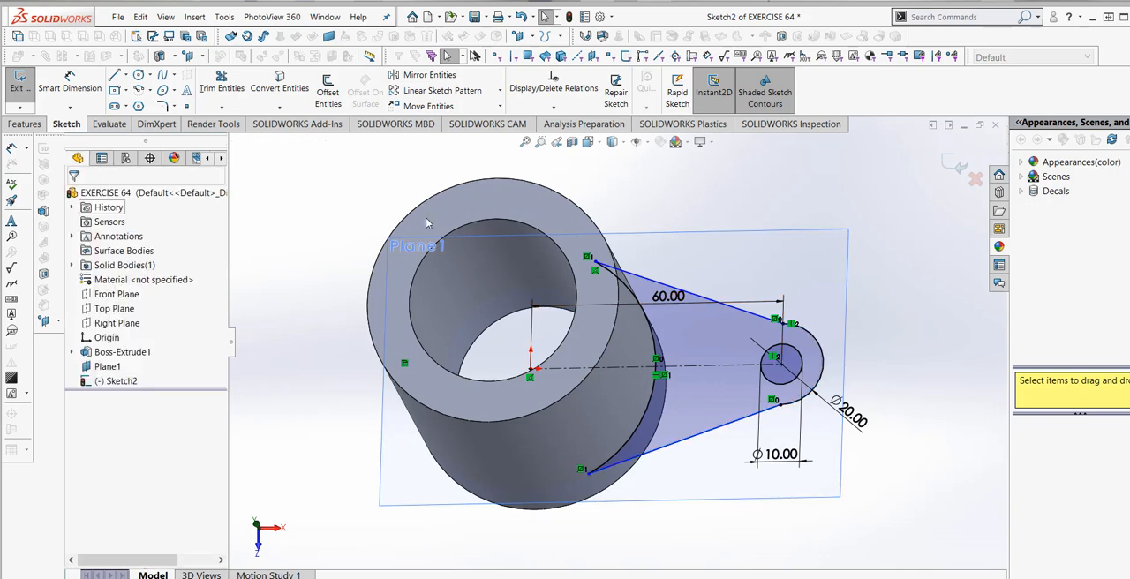
- Delete the lower slanted line of the lug profile
right_click(104, 380)
left_click(133, 360)
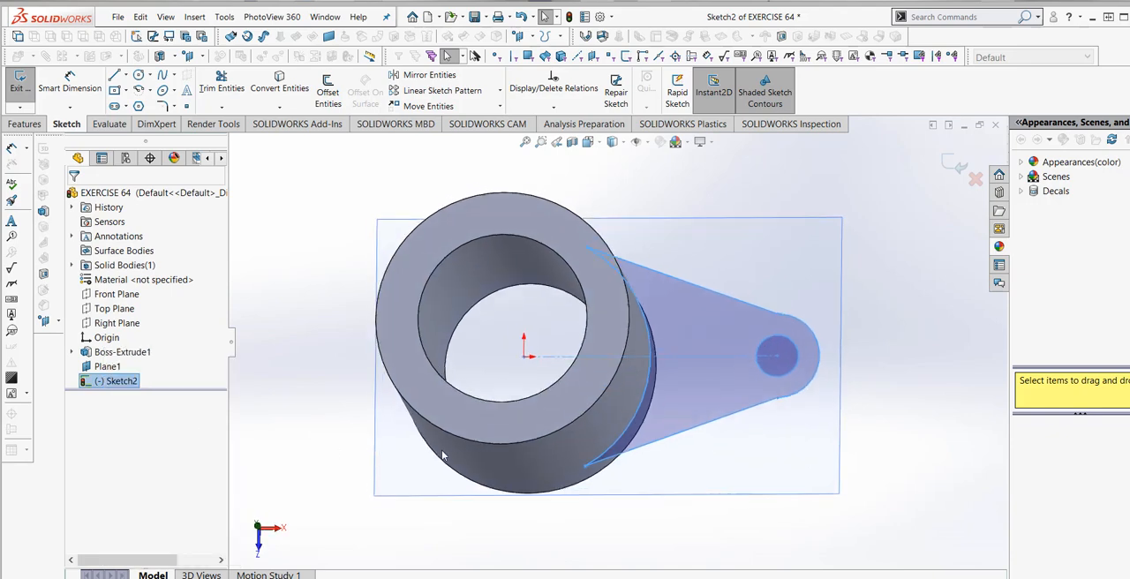
left_click(709, 440)
scroll(813, 396, "down", 4)
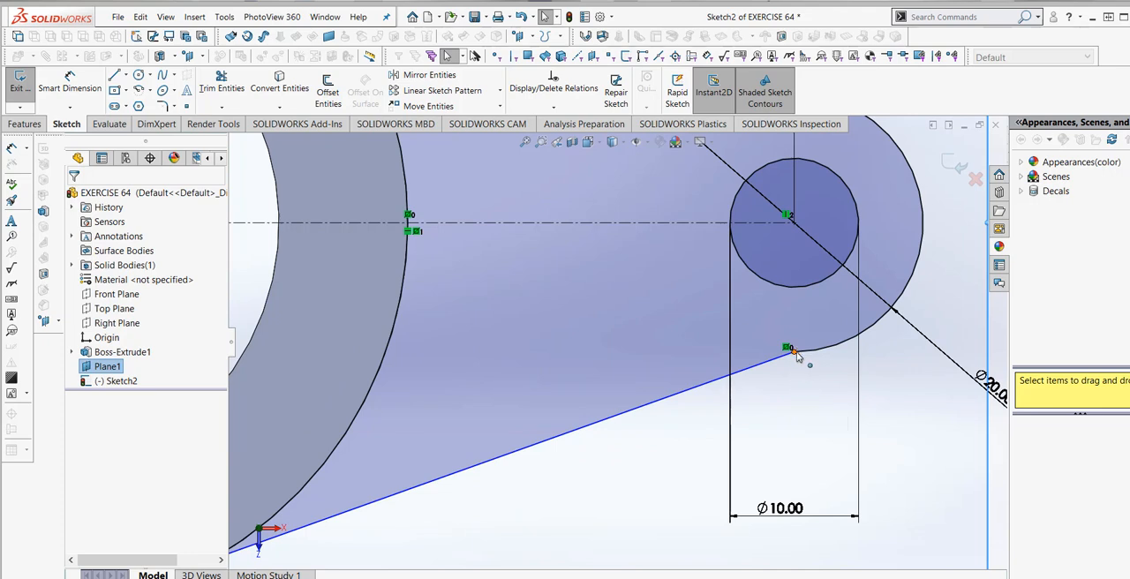
scroll(795, 388, "up", 3)
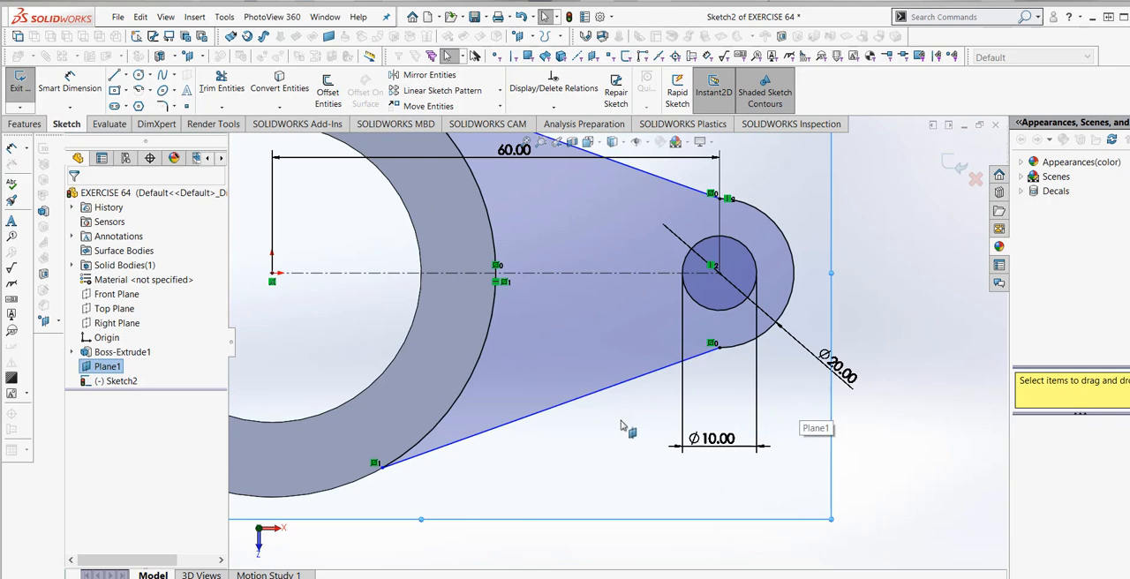
scroll(618, 415, "down", 1)
scroll(616, 413, "up", 3)
scroll(604, 302, "down", 2)
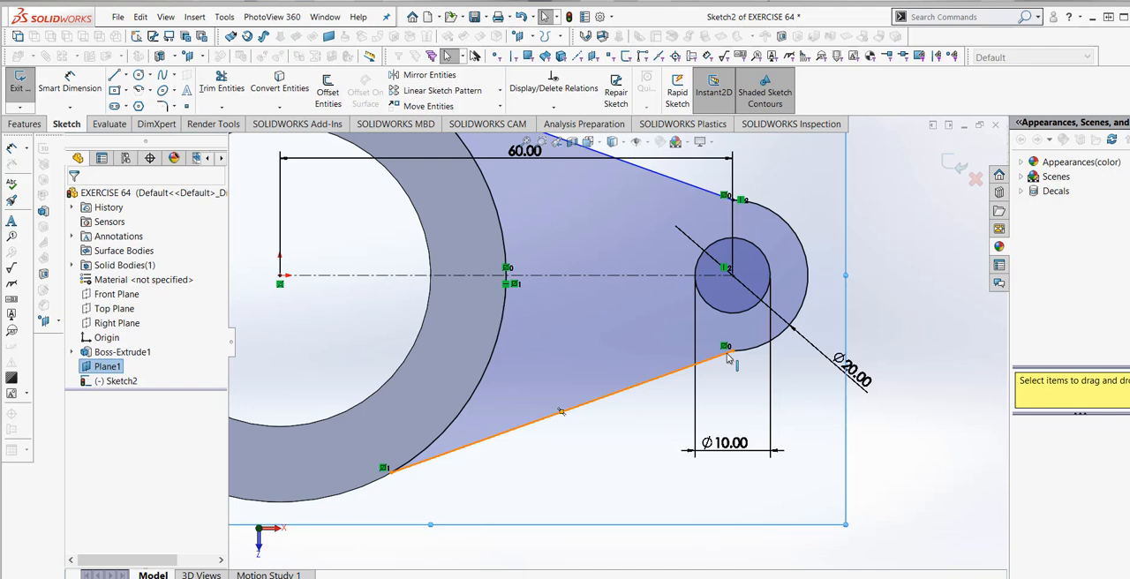
right_click(729, 356)
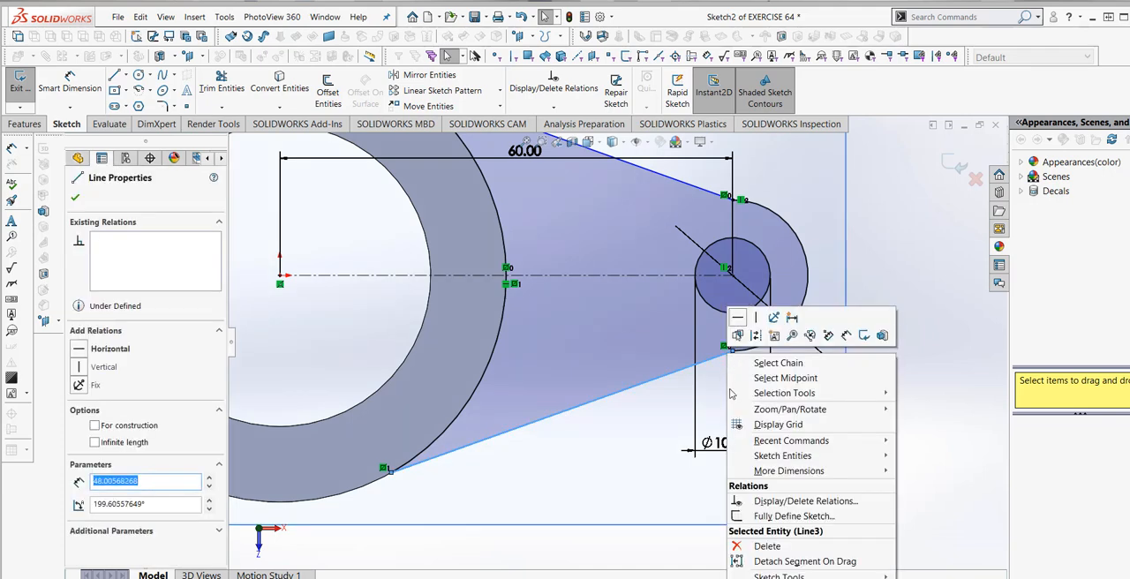
left_click(765, 547)
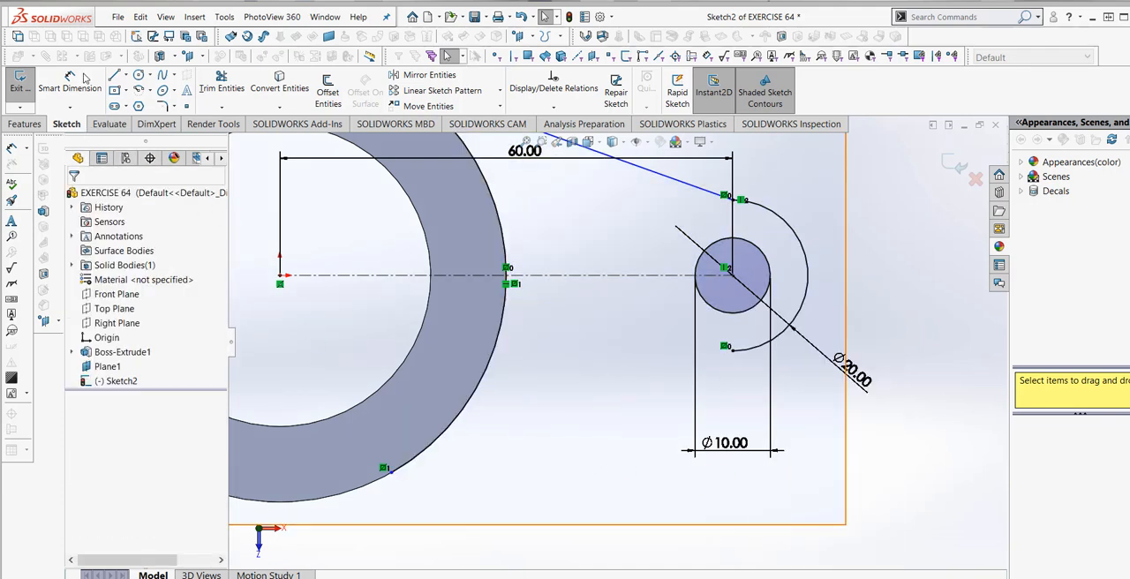
- Draw a line about 51 mm long from the lower point on the ring's outer edge, tangent to the lug's end arc
left_click(389, 475)
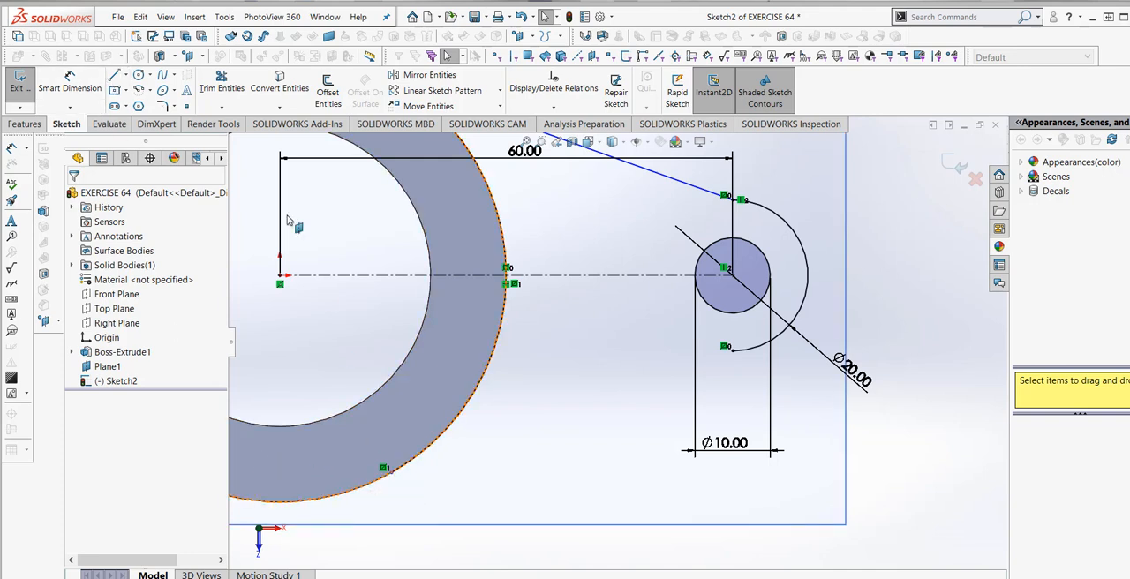
left_click(115, 76)
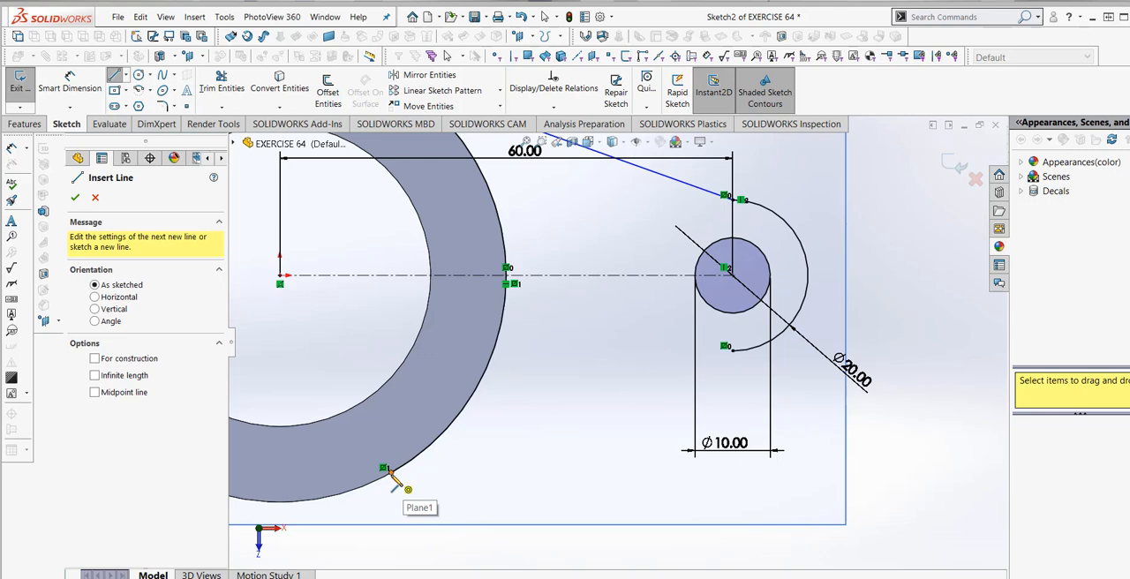
left_click(388, 474)
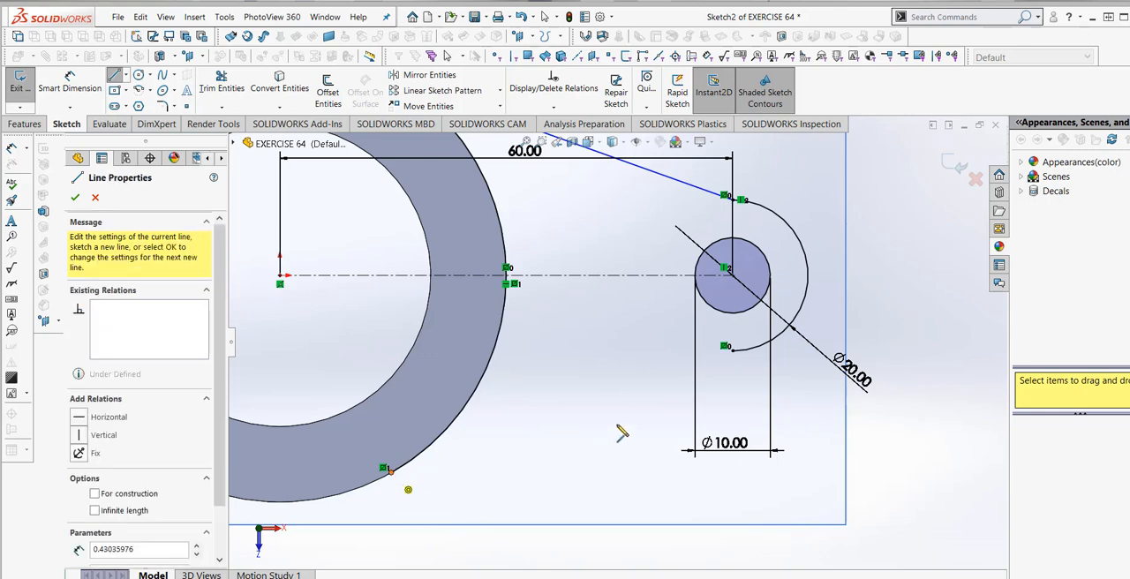
left_click(758, 351)
right_click(758, 352)
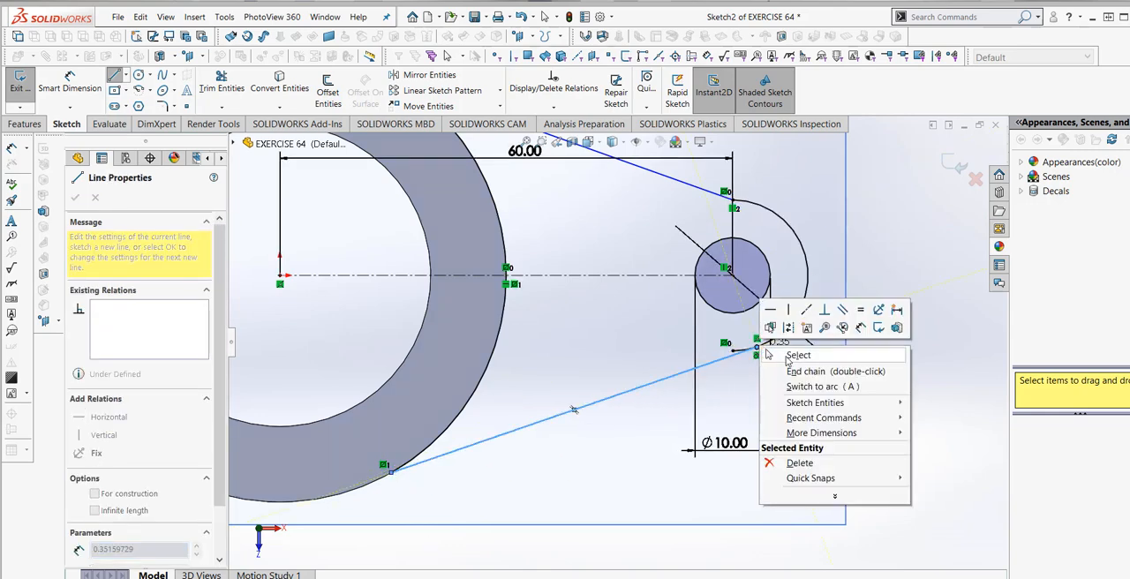
left_click(784, 350)
- Trim the leftover short arc segment past the tangent point at the lower end of the lug's end arc
left_click(220, 88)
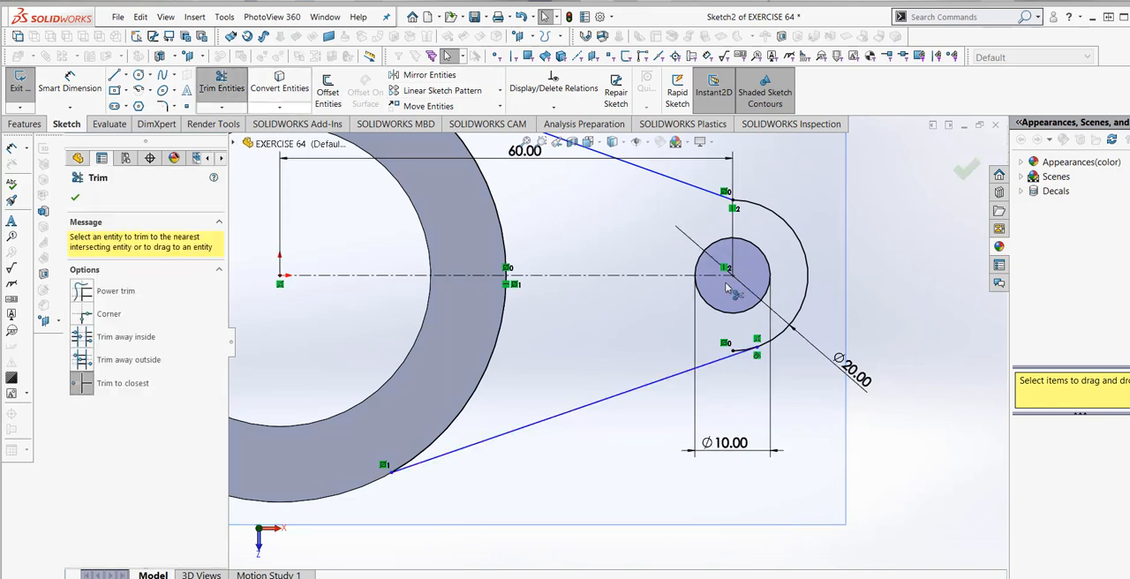
left_click(735, 354)
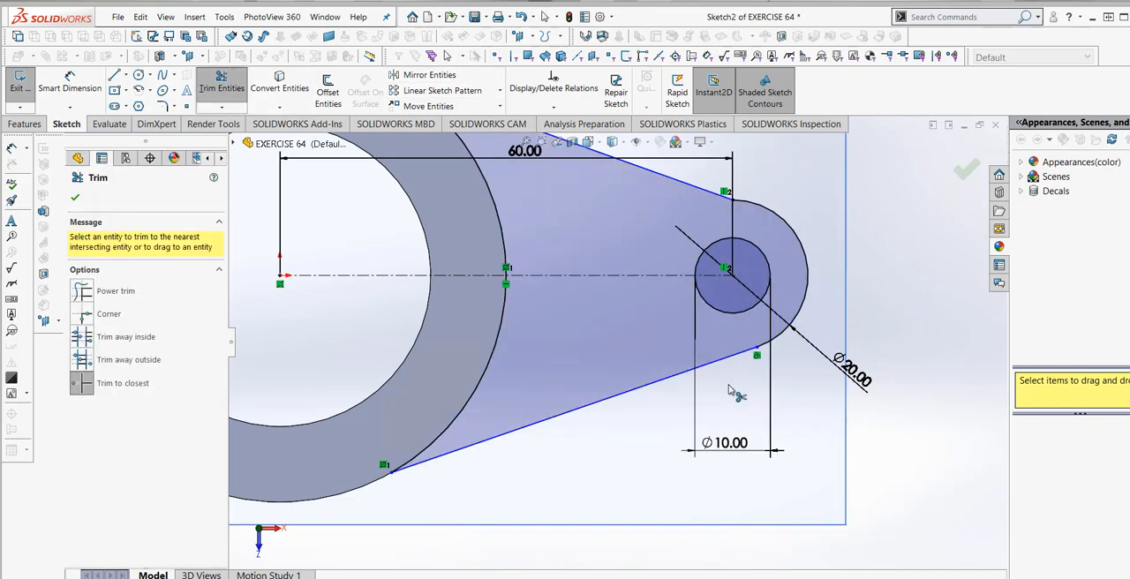
key("Escape")
scroll(661, 314, "up", 4)
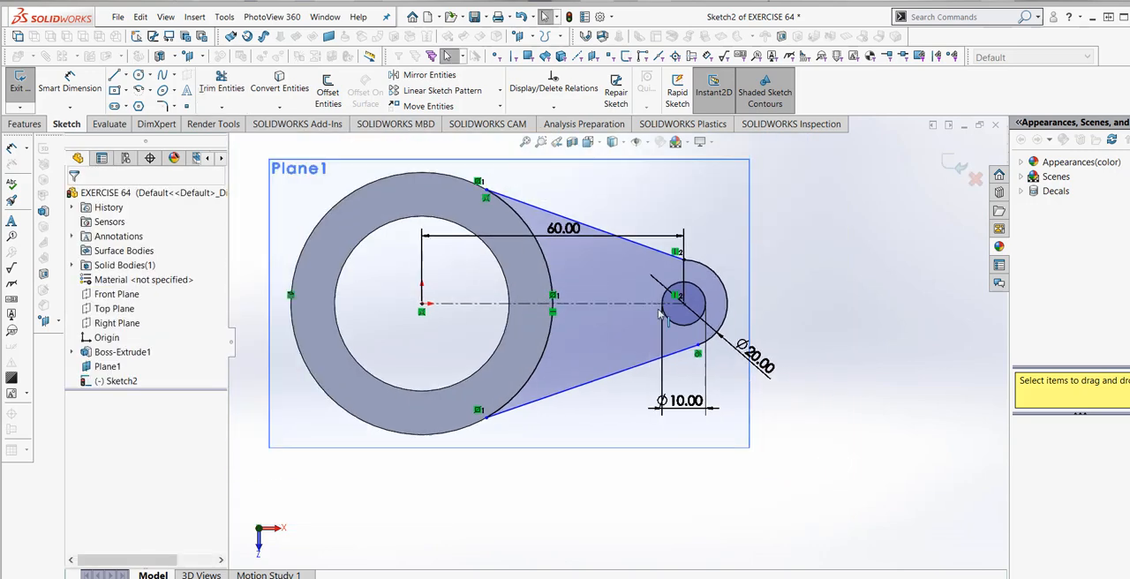
- Delete the 60 mm centre distance dimension and the upper slanted line of the lug profile
right_click(582, 228)
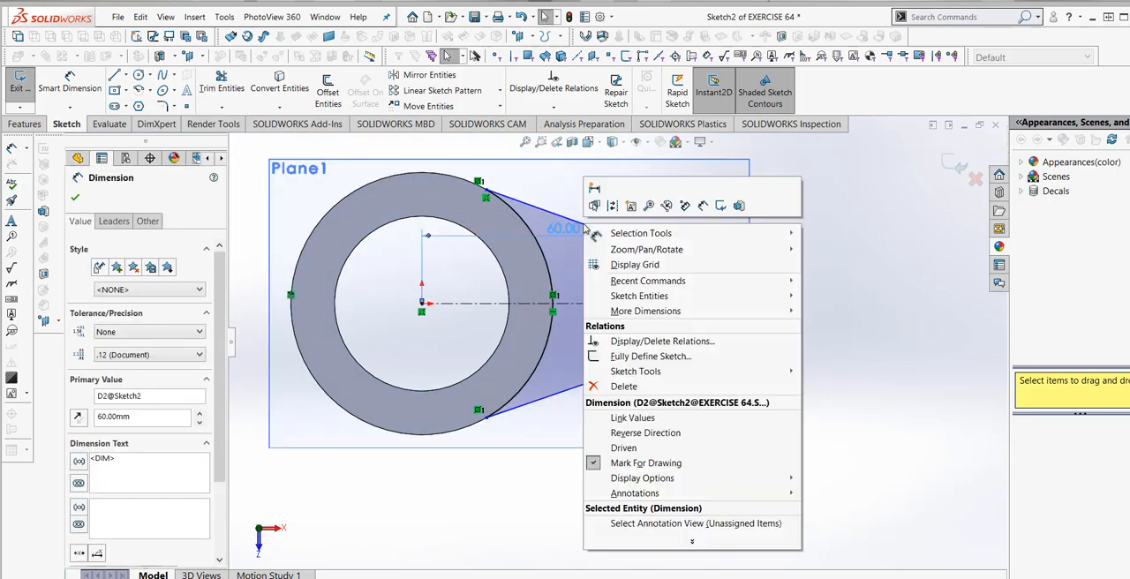
left_click(624, 385)
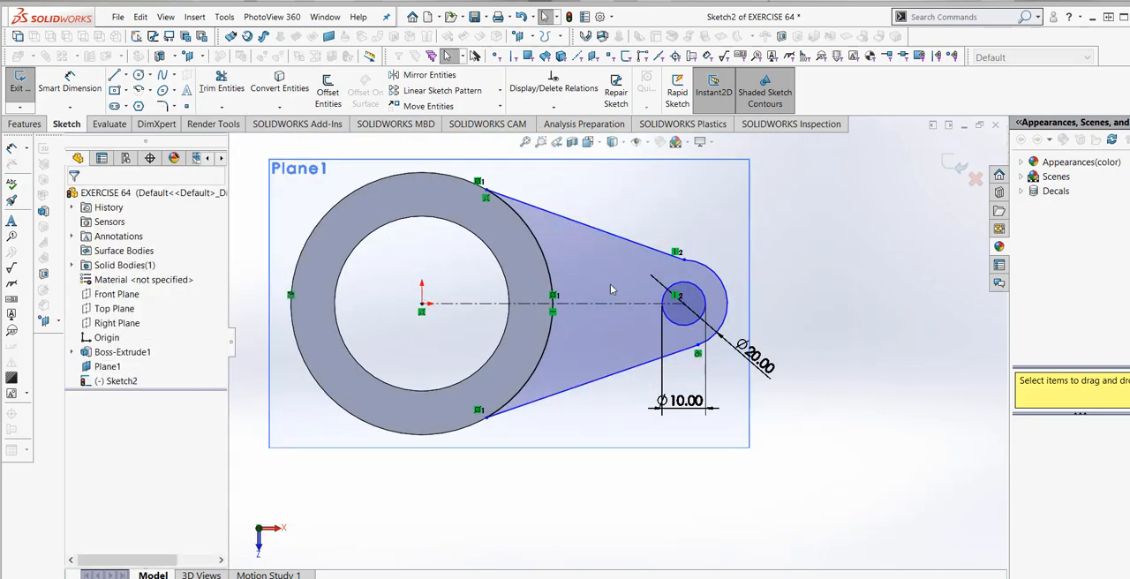
left_click(627, 240)
right_click(627, 240)
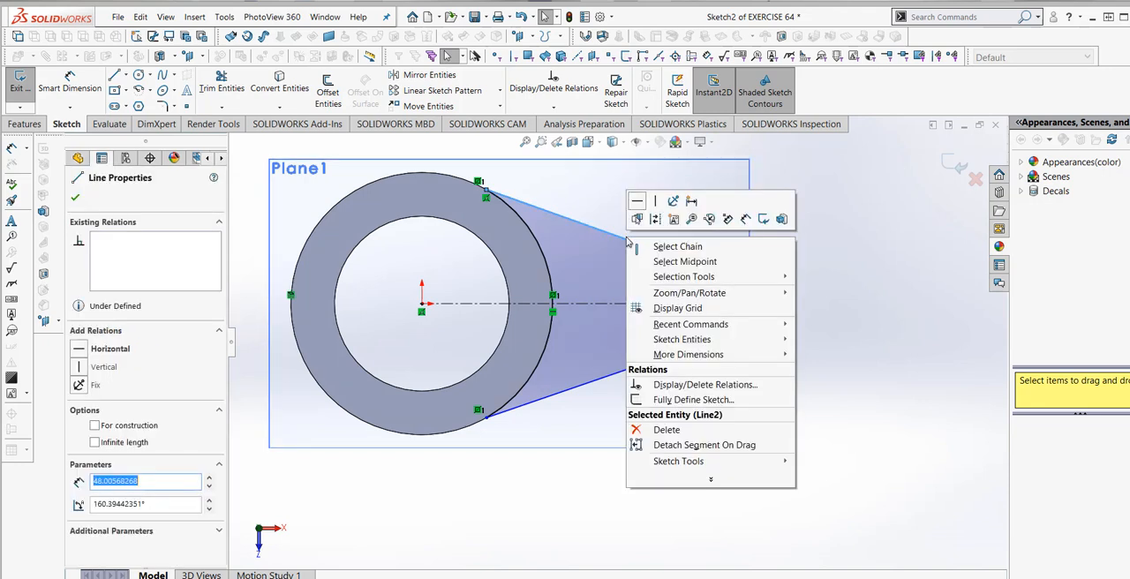
left_click(657, 430)
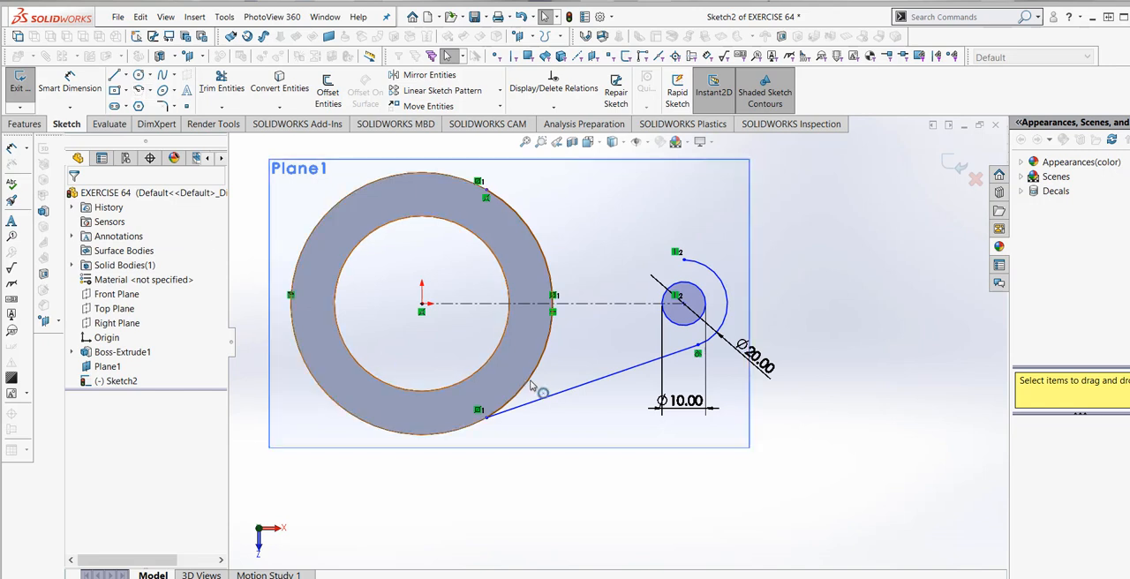
- Mirror the lower slanted tangent line about the horizontal centerline to form the lug's upper side
left_click(551, 401)
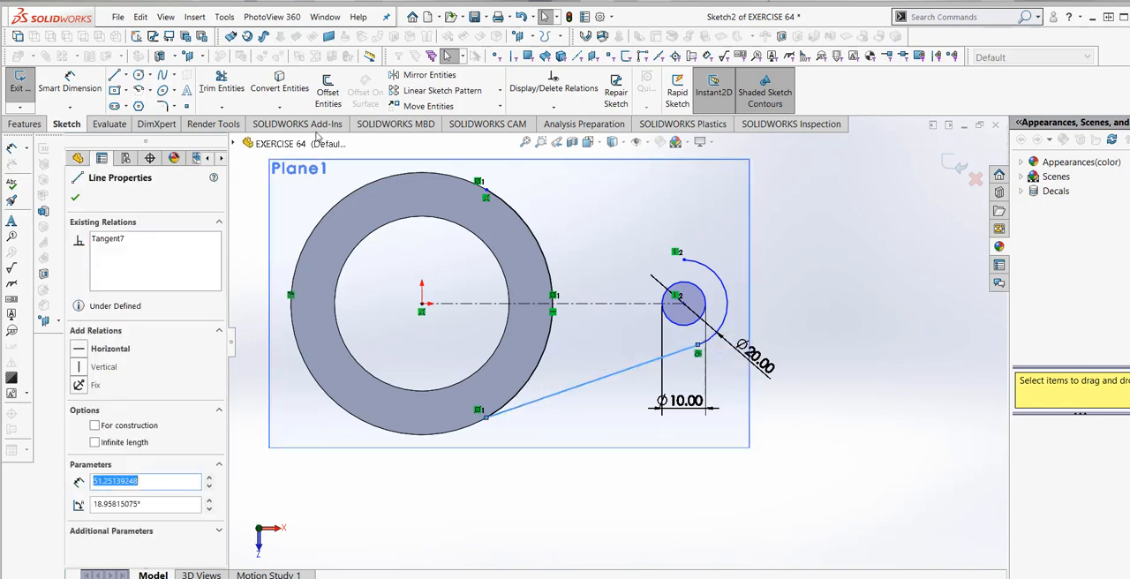
left_click(429, 75)
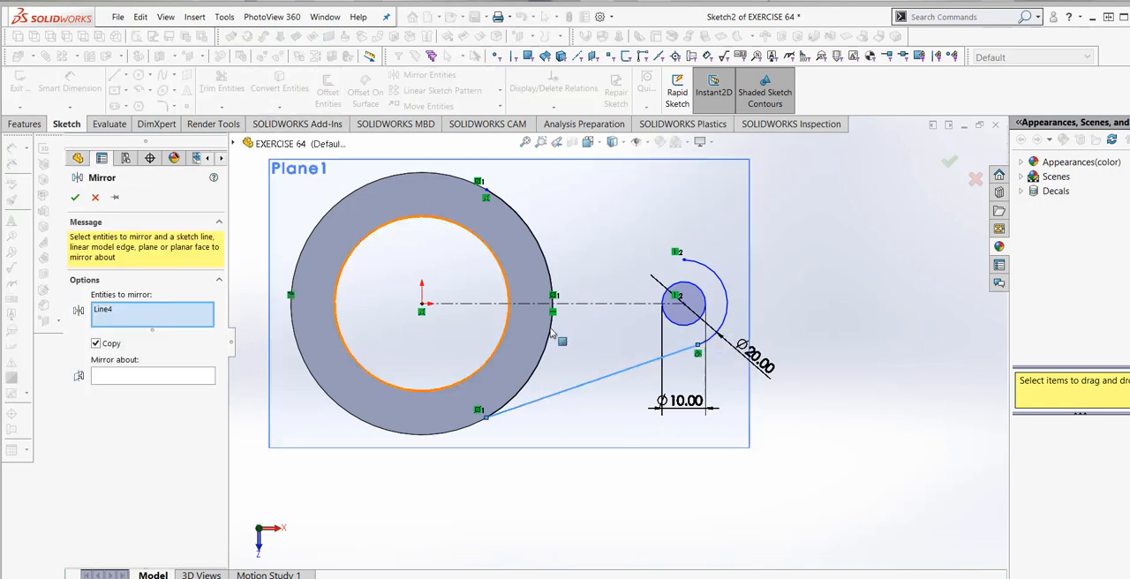
left_click(580, 304)
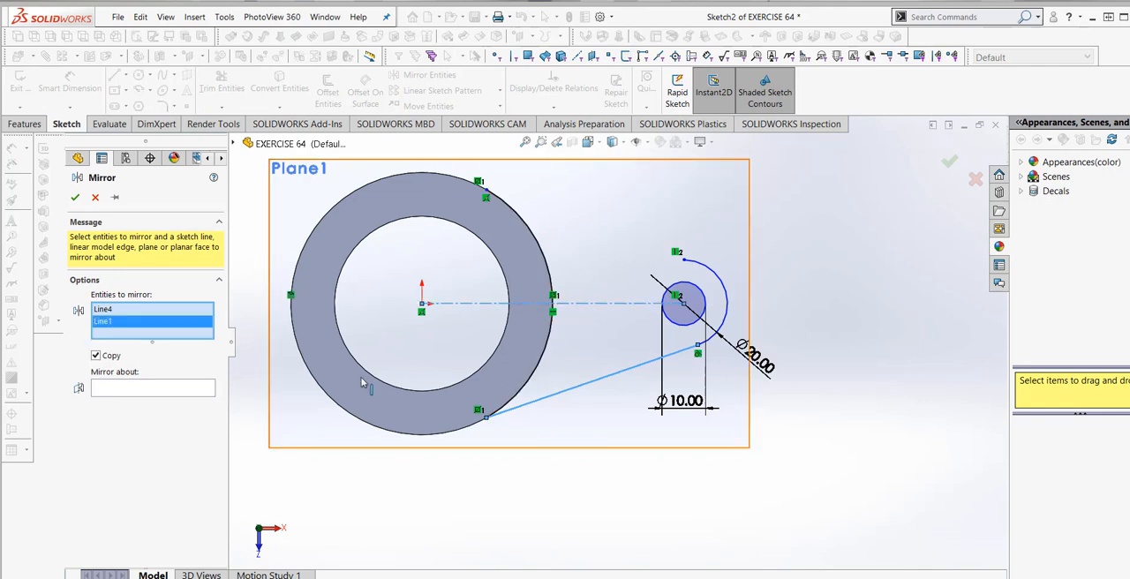
right_click(190, 327)
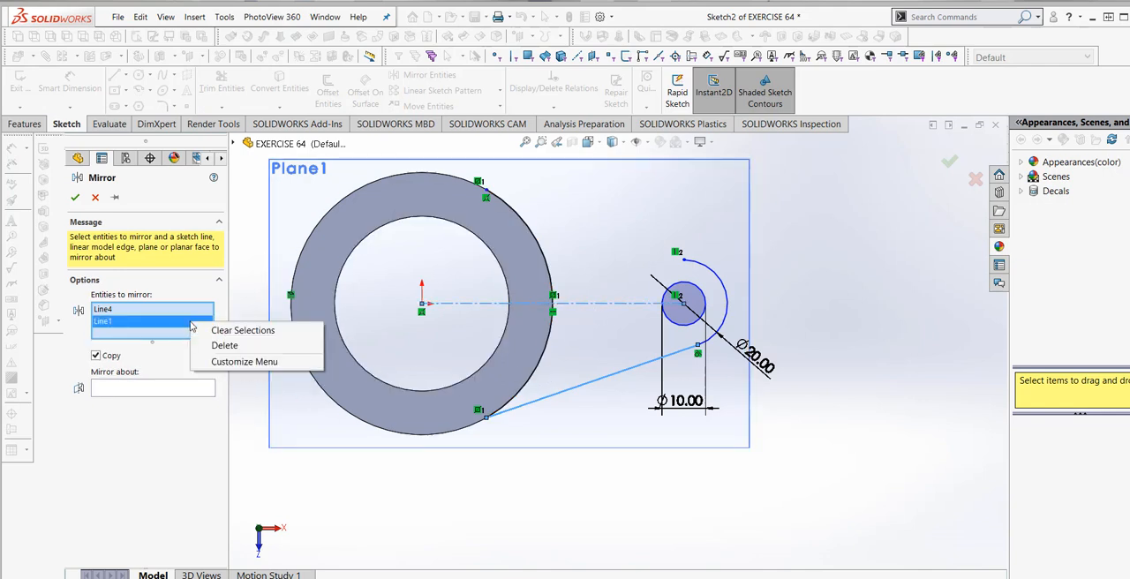
left_click(222, 347)
left_click(183, 380)
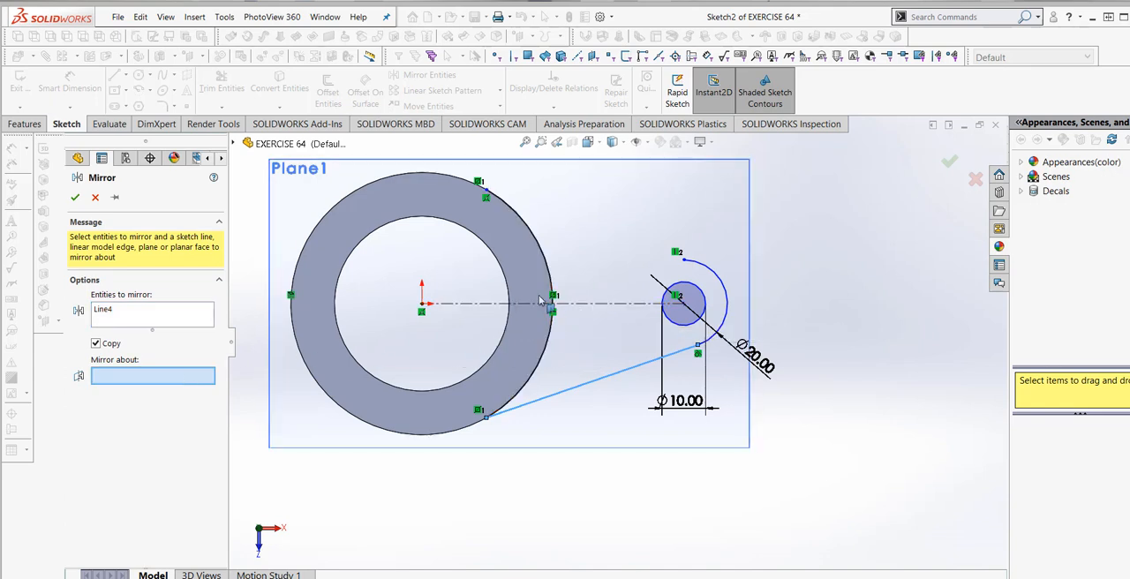
left_click(510, 304)
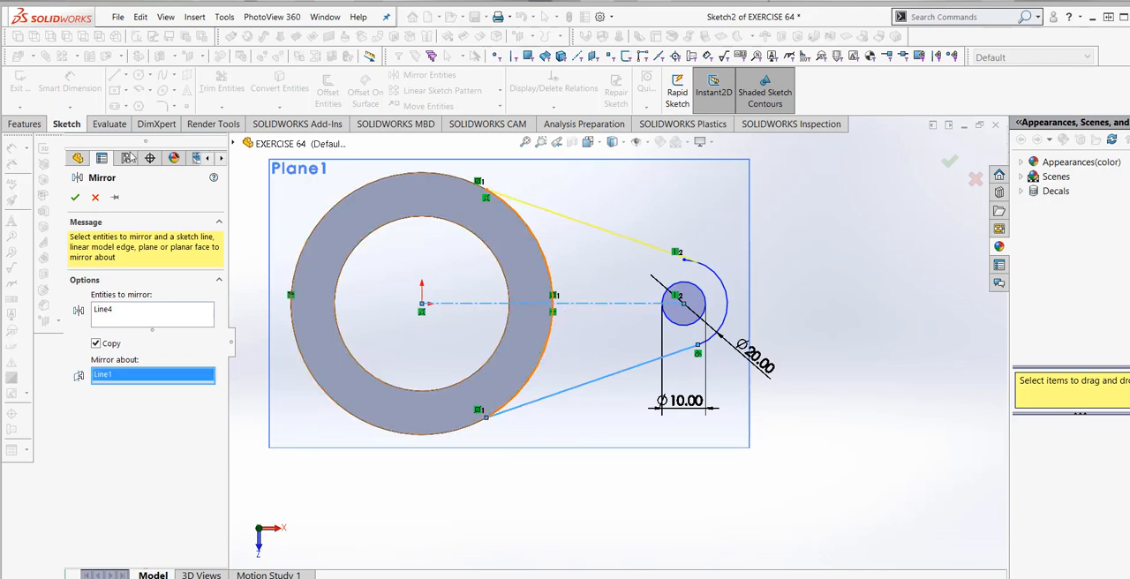
left_click(77, 198)
- Trim the leftover short arc segment past the tangent point at the upper end of the lug's end arc
scroll(618, 251, "down", 5)
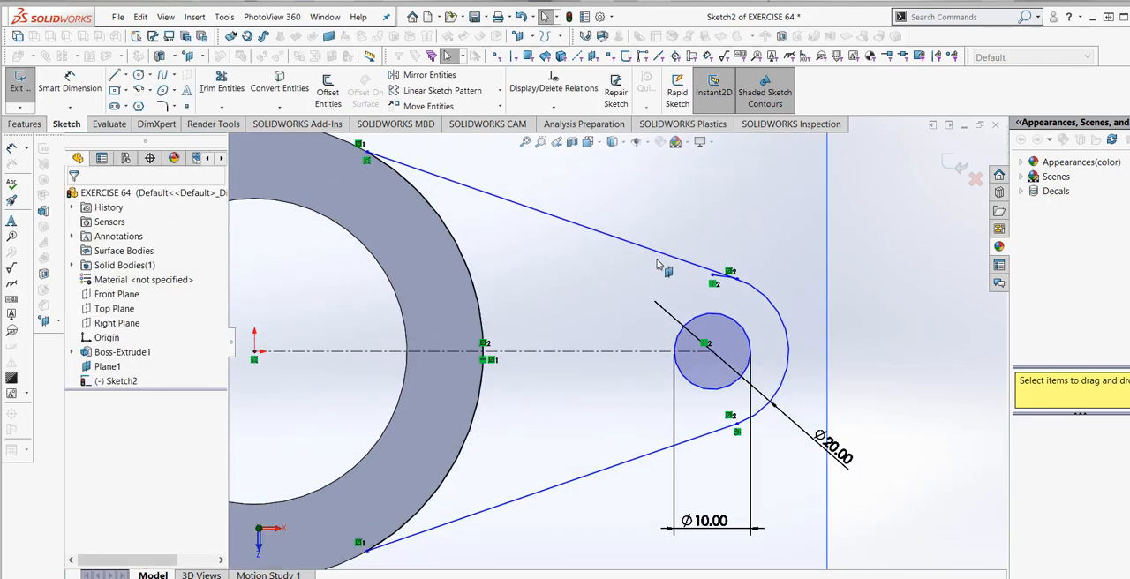
left_click(222, 88)
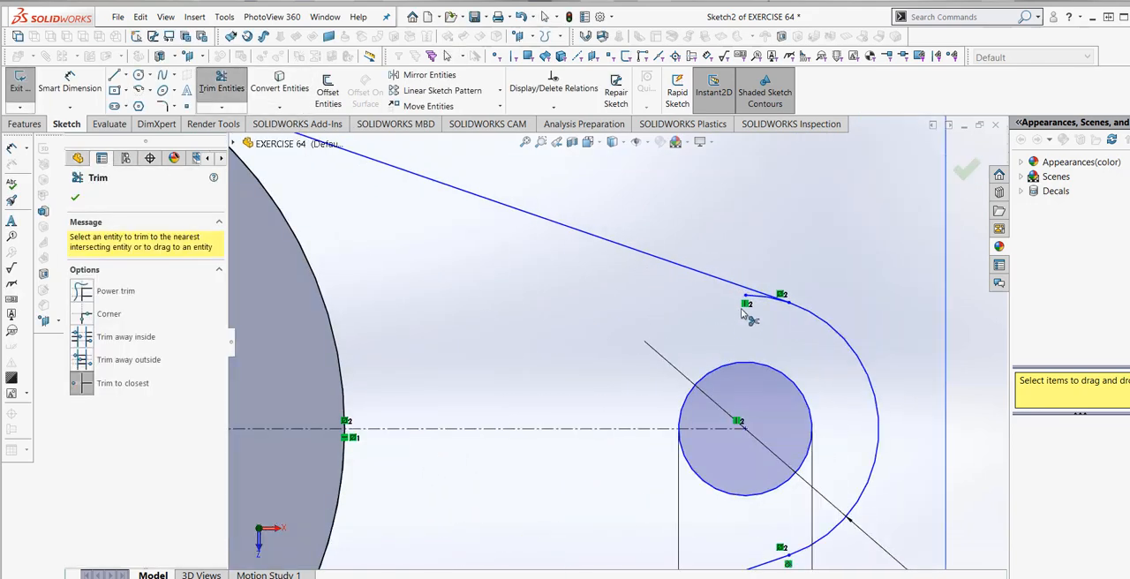
scroll(756, 303, "up", 5)
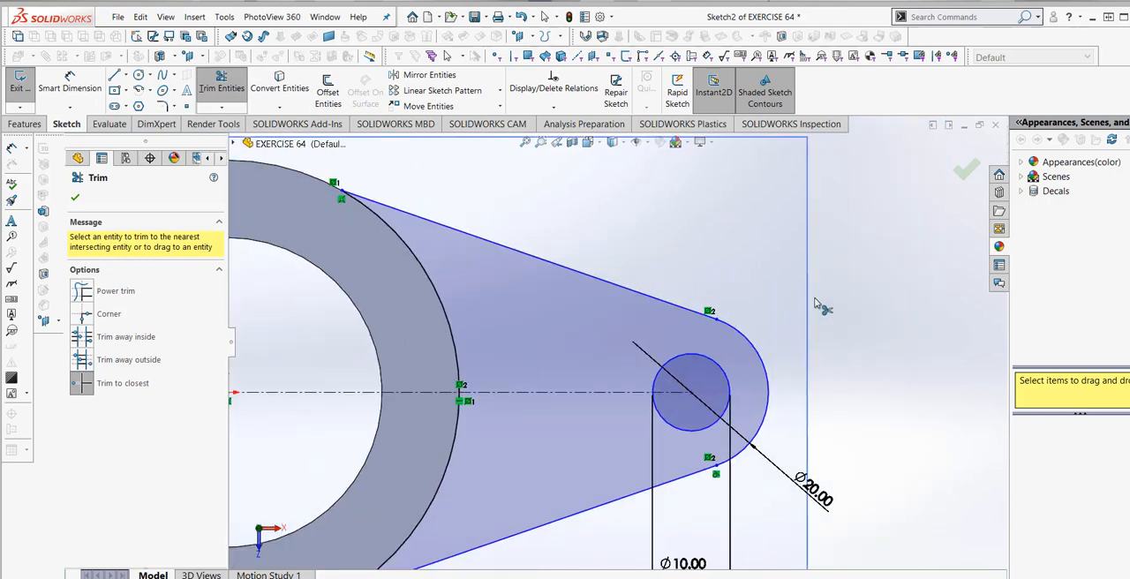
left_click(221, 88)
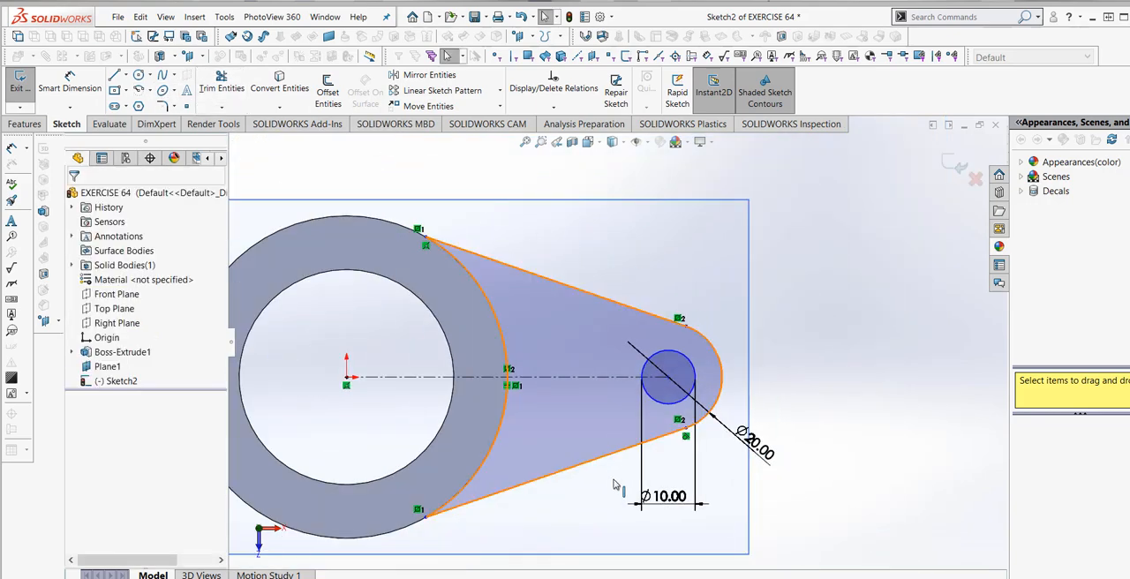
- Save the part document
middle_click_drag(602, 500, 569, 465)
scroll(609, 426, "up", 4)
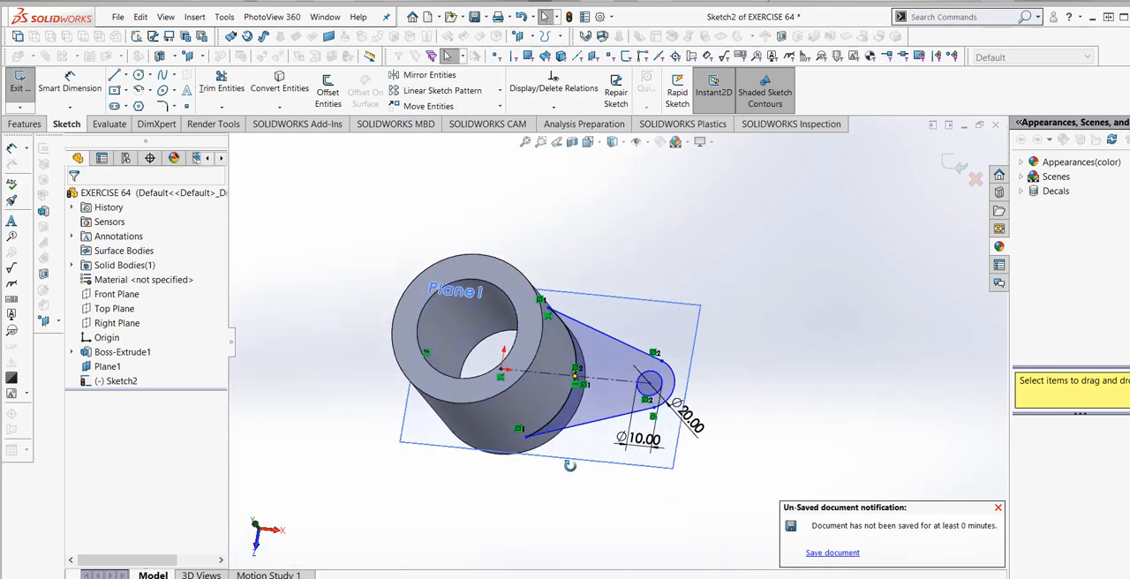
left_click(831, 553)
- Extrude the lug profile with its hole as a boss, blind to a depth of 15 mm and merged with the cylinder
scroll(607, 456, "down", 2)
middle_click_drag(606, 412, 463, 359)
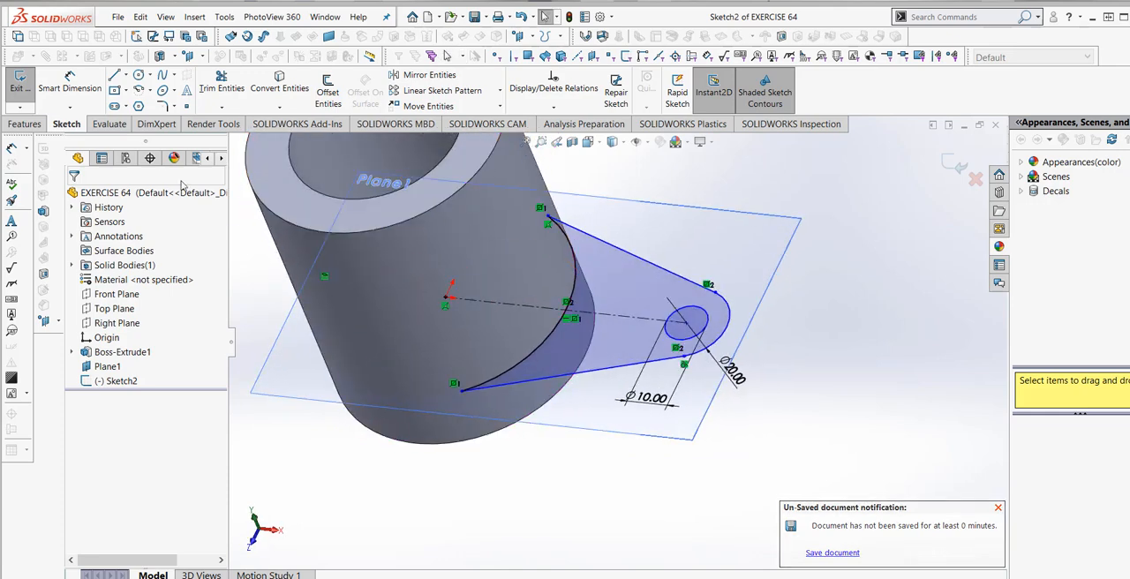
left_click(26, 124)
left_click(25, 89)
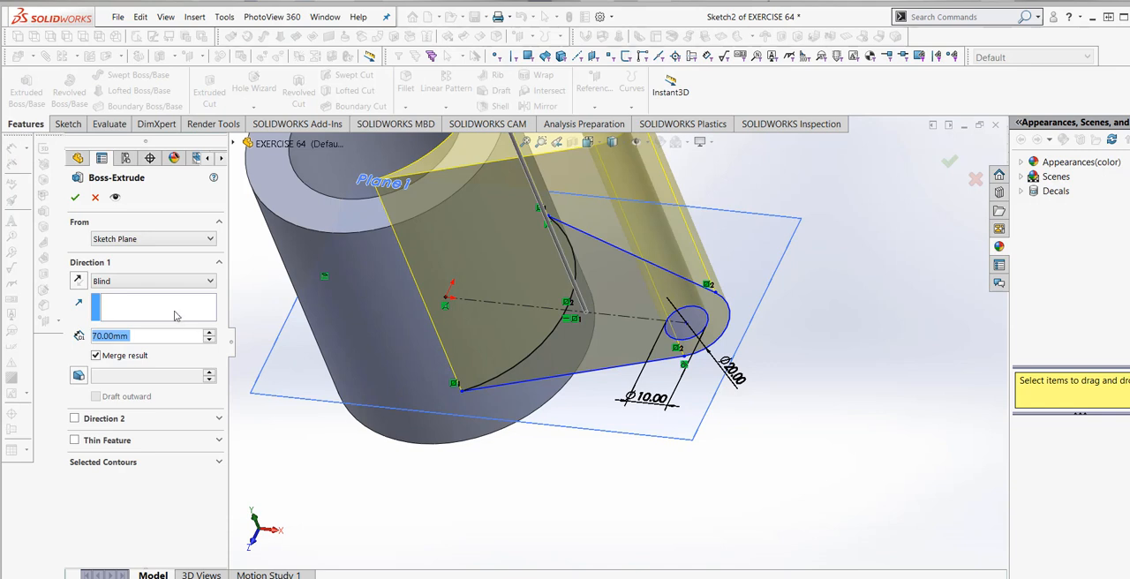
left_click(147, 342)
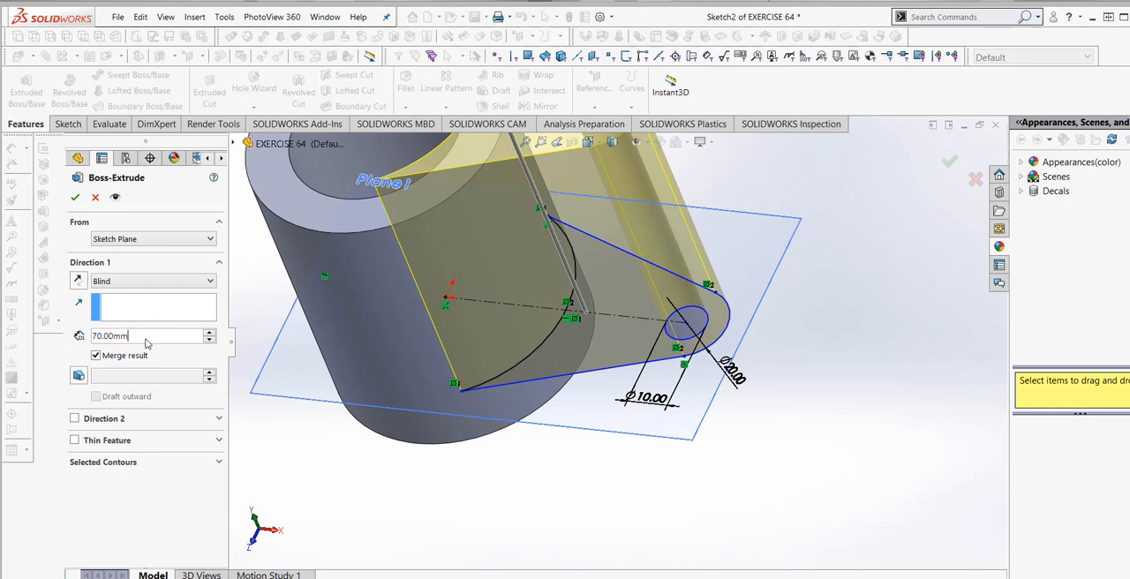
left_click_drag(29, 337, 29, 338)
type("15")
mouse_move(209, 352)
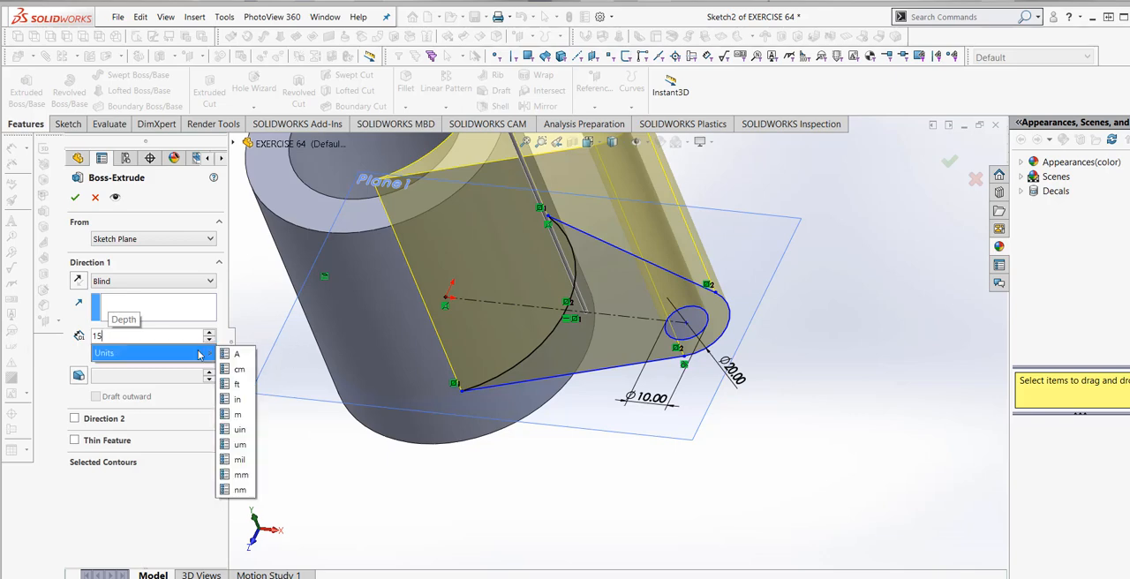
left_click(250, 477)
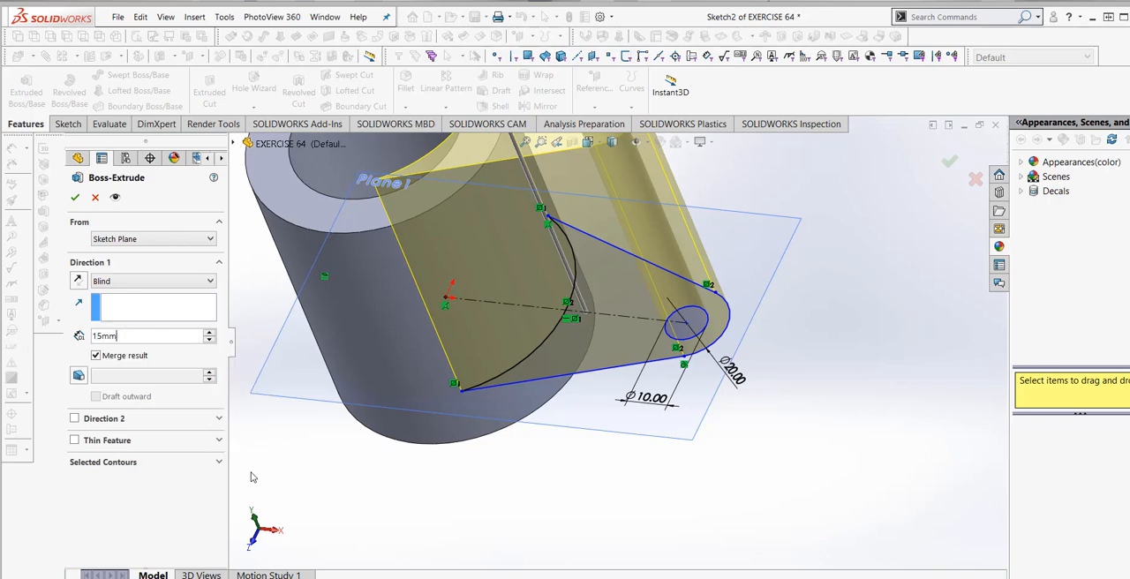
left_click(75, 197)
- Create a reference plane offset 15 mm above the lug's top face
mouse_move(468, 461)
middle_mouse_down()
mouse_move(431, 462)
mouse_move(396, 492)
mouse_move(499, 431)
mouse_move(479, 475)
middle_mouse_up()
scroll(498, 449, "up", 4)
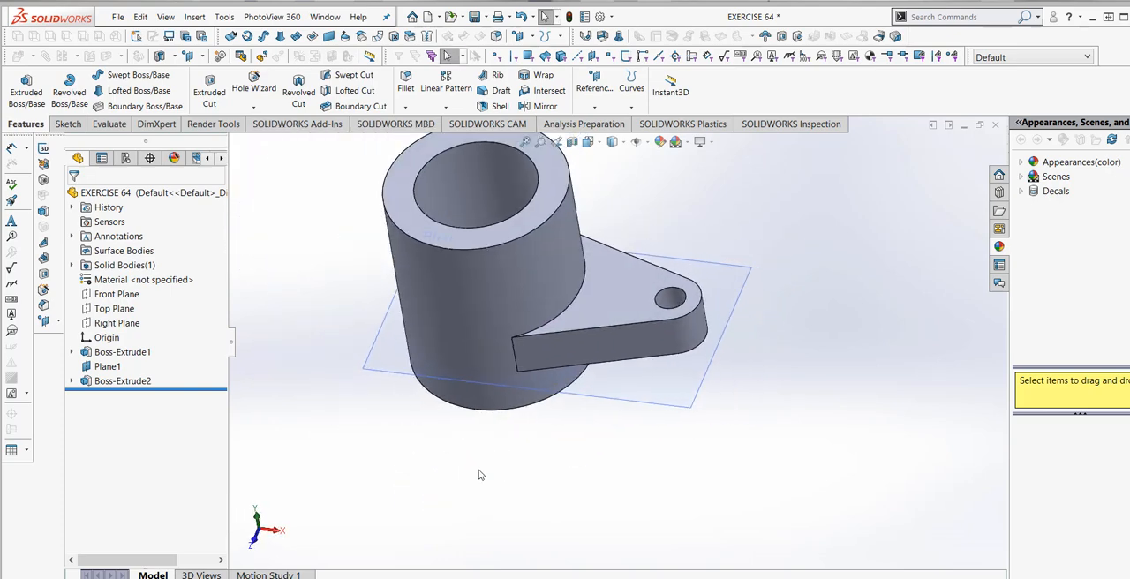
left_click(594, 313)
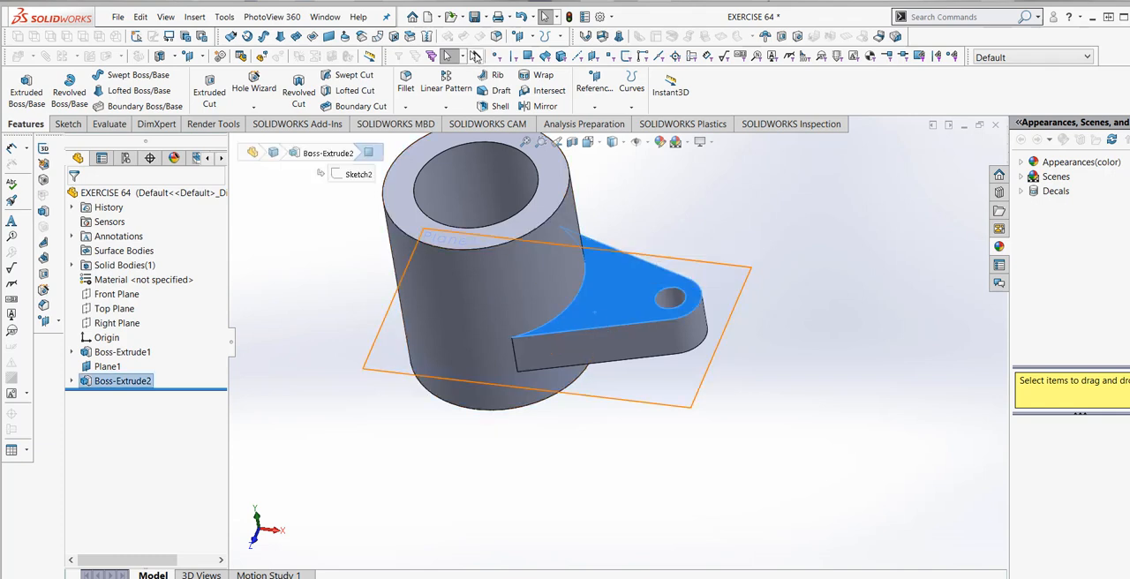
left_click(533, 40)
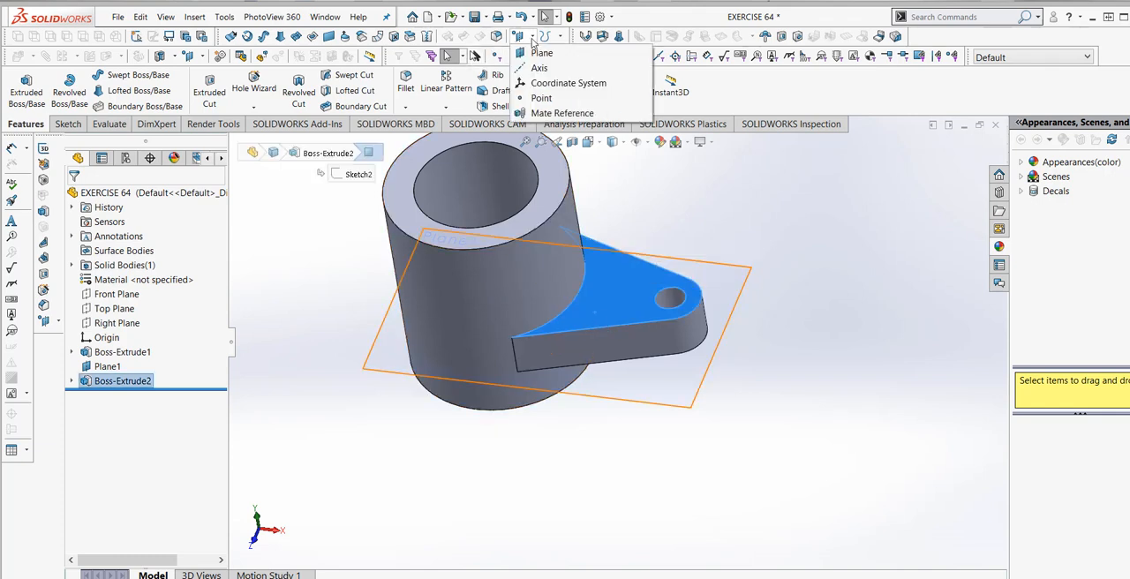
left_click(541, 51)
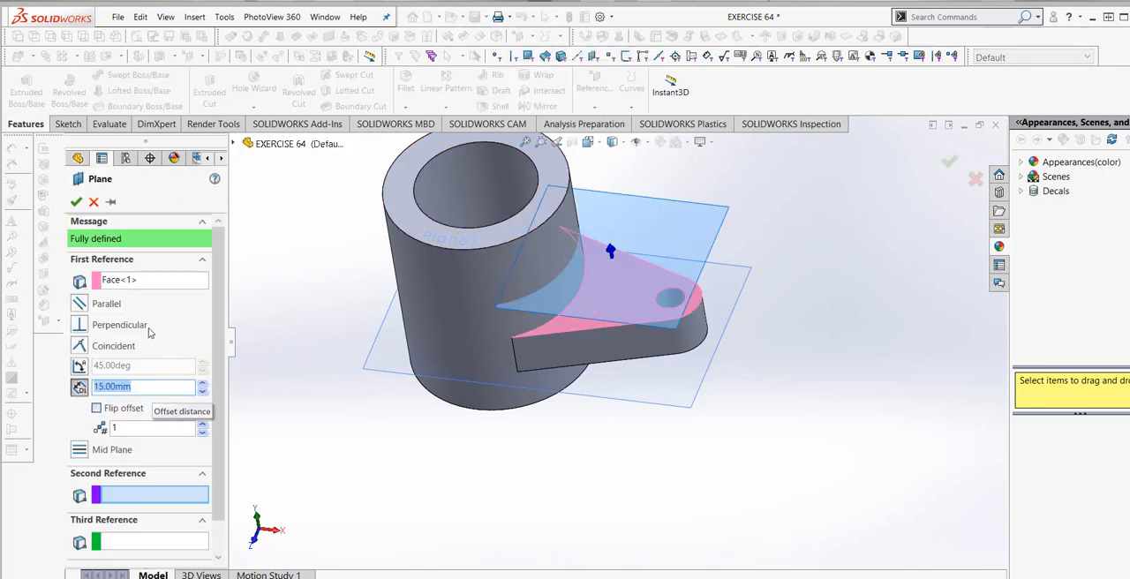
left_click(76, 203)
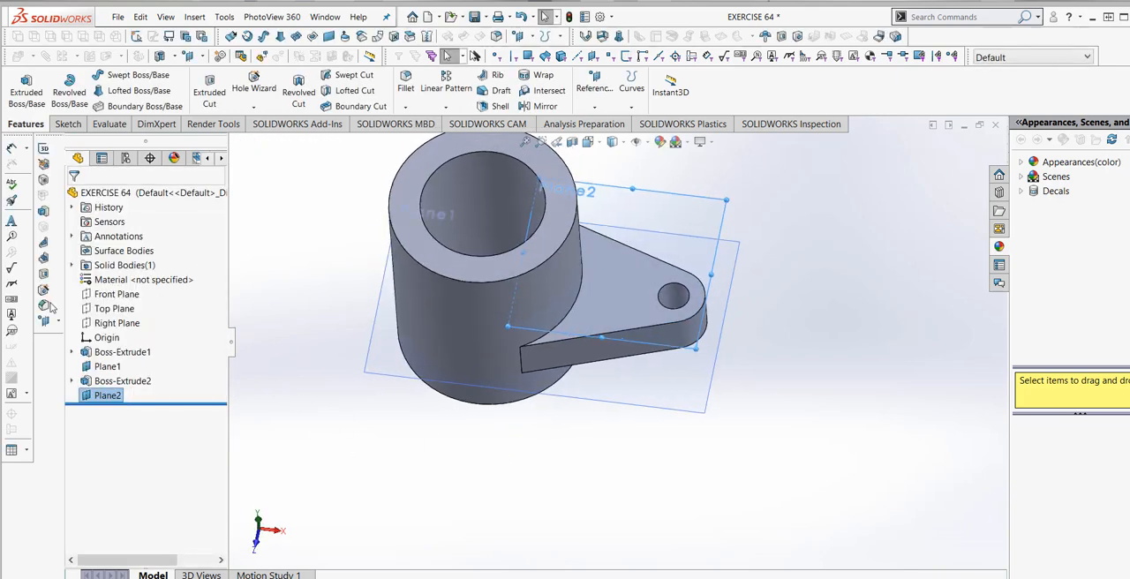
- Start a new sketch on the plane 15 mm above the lug's top face, viewed normal to it
left_click(67, 124)
left_click(17, 83)
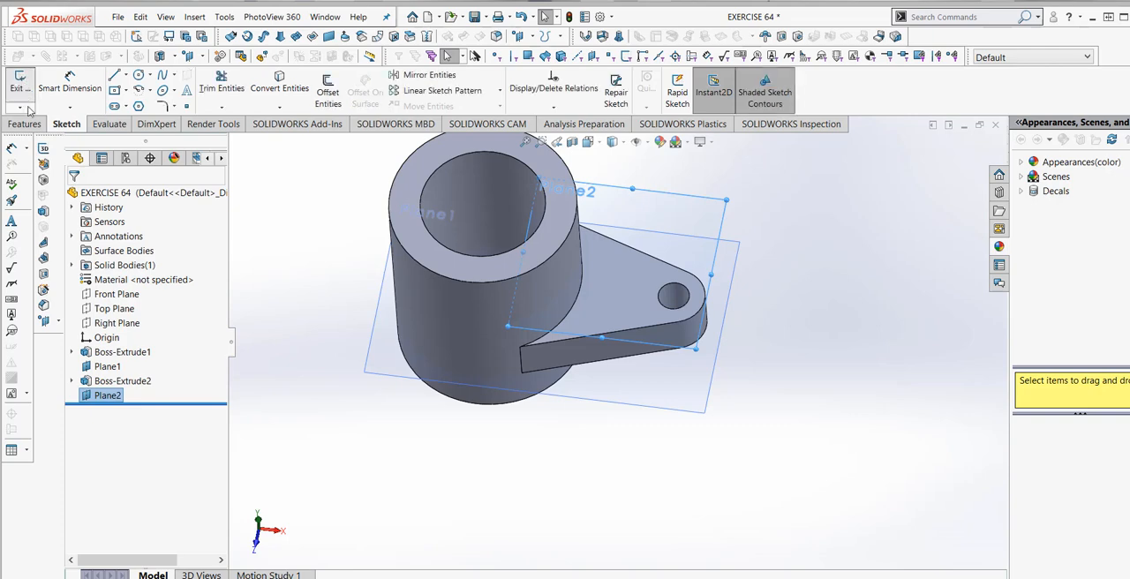
right_click(113, 417)
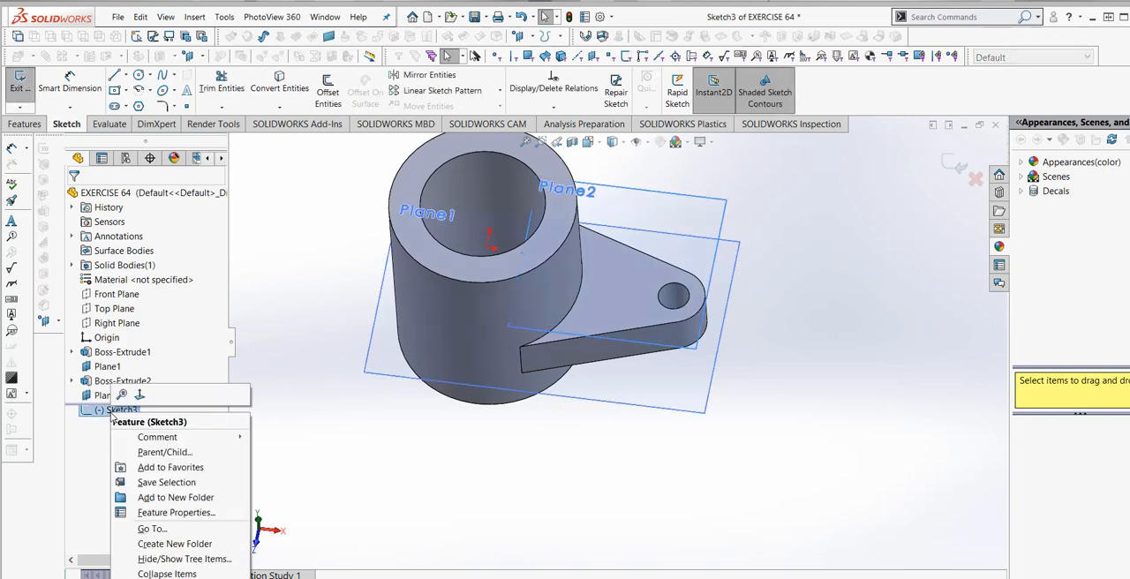
left_click(139, 395)
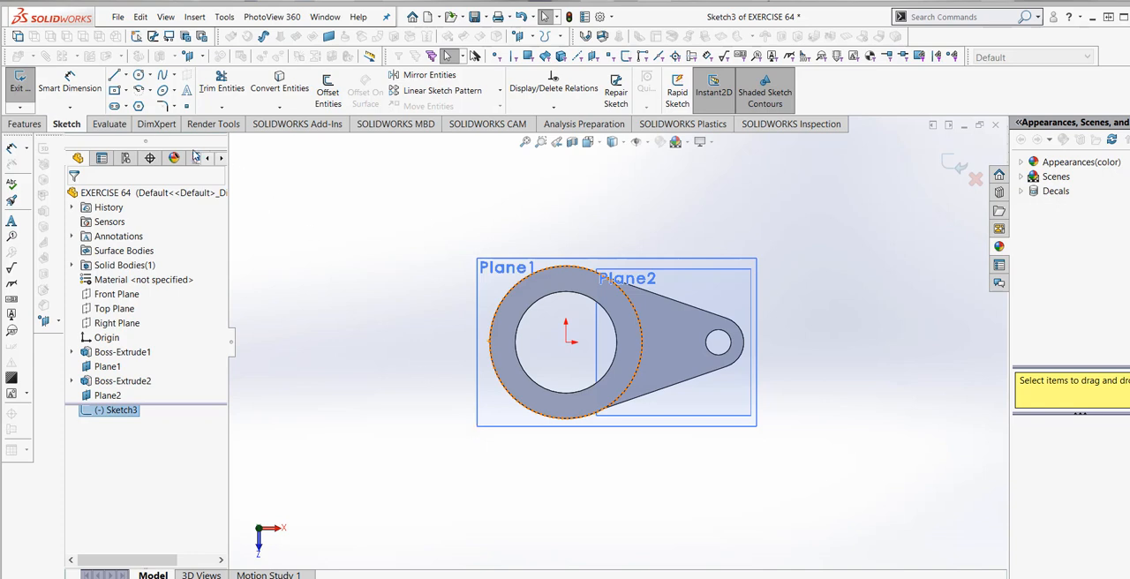
- Draw two concentric circles about 21 mm and 45 mm in diameter, centred about 60 mm directly below the cylinder's centre
left_click(138, 76)
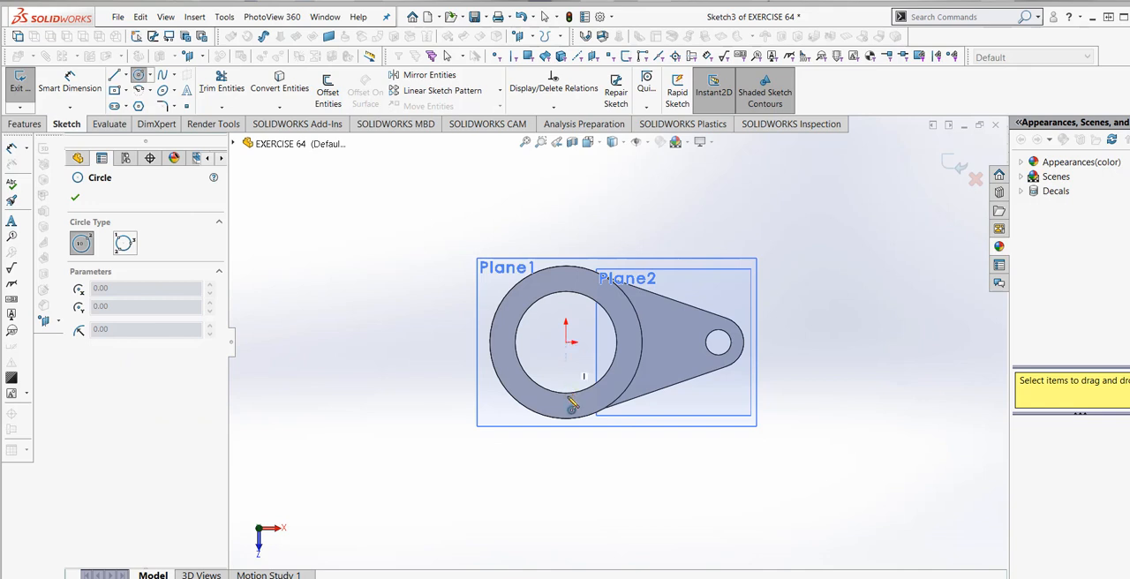
left_click(566, 493)
left_click(593, 497)
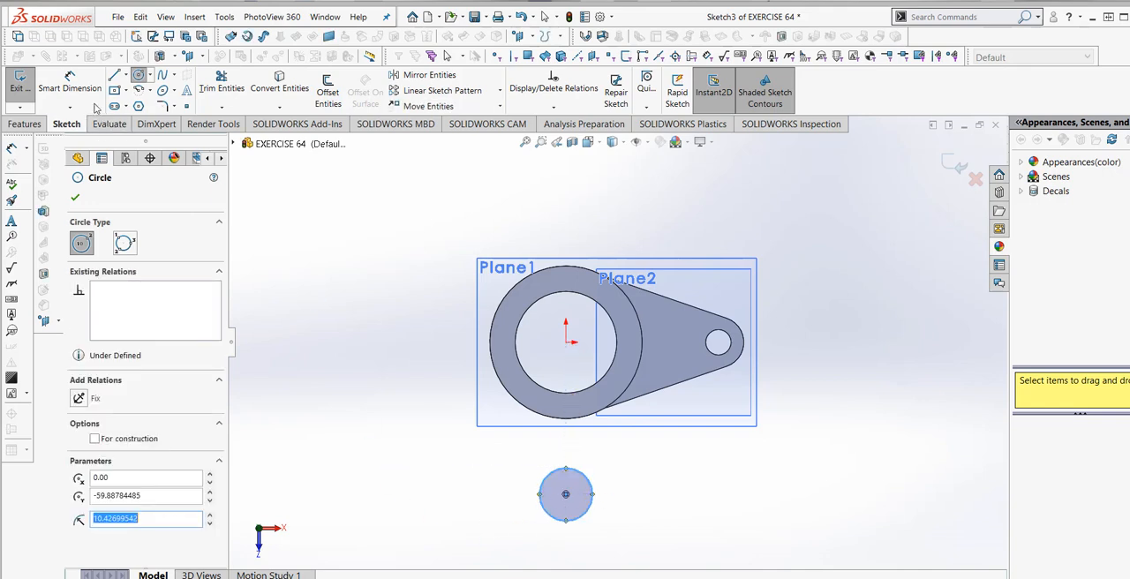
left_click(139, 76)
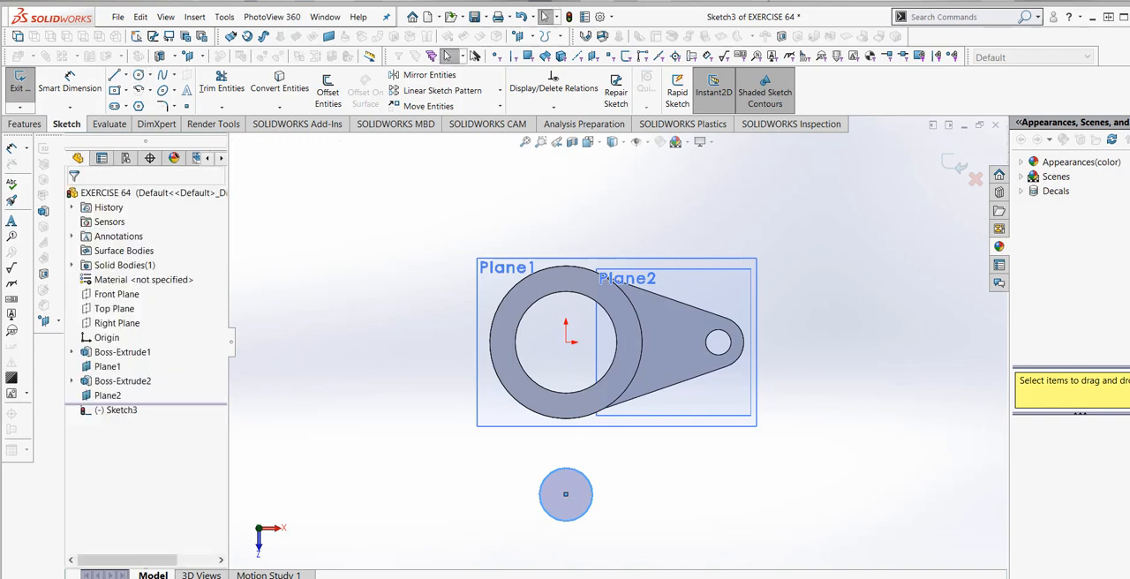
left_click(139, 76)
left_click(566, 494)
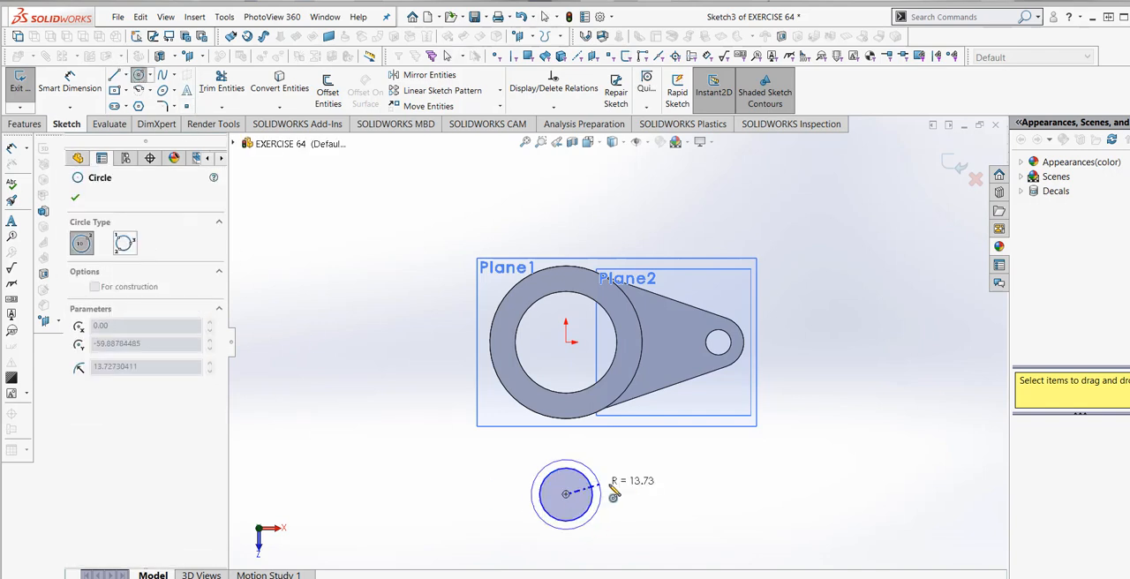
left_click(624, 494)
- Add a diameter dimension to the outer circle, try 20 mm as its value, and discard that value
left_click(70, 81)
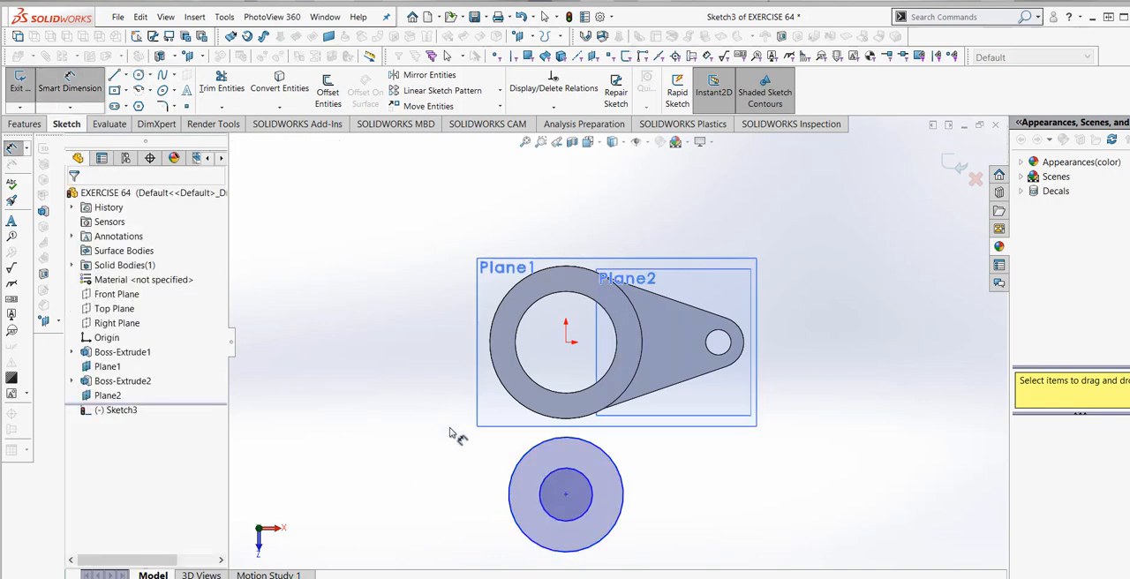
left_click(610, 530)
left_click(674, 530)
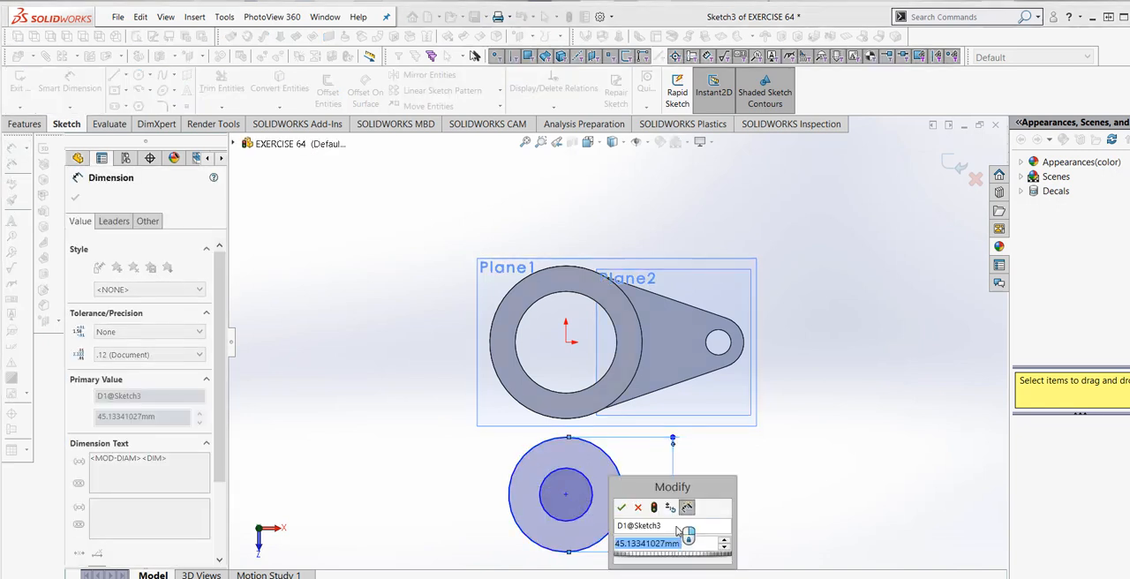
type("20")
left_click(654, 509)
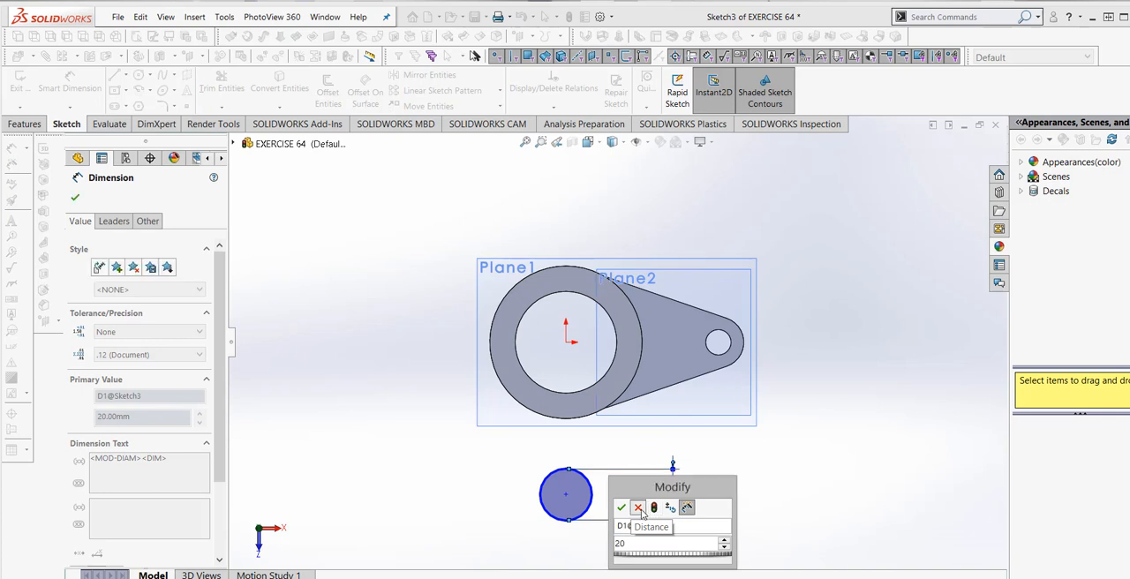
left_click(639, 508)
key("Escape")
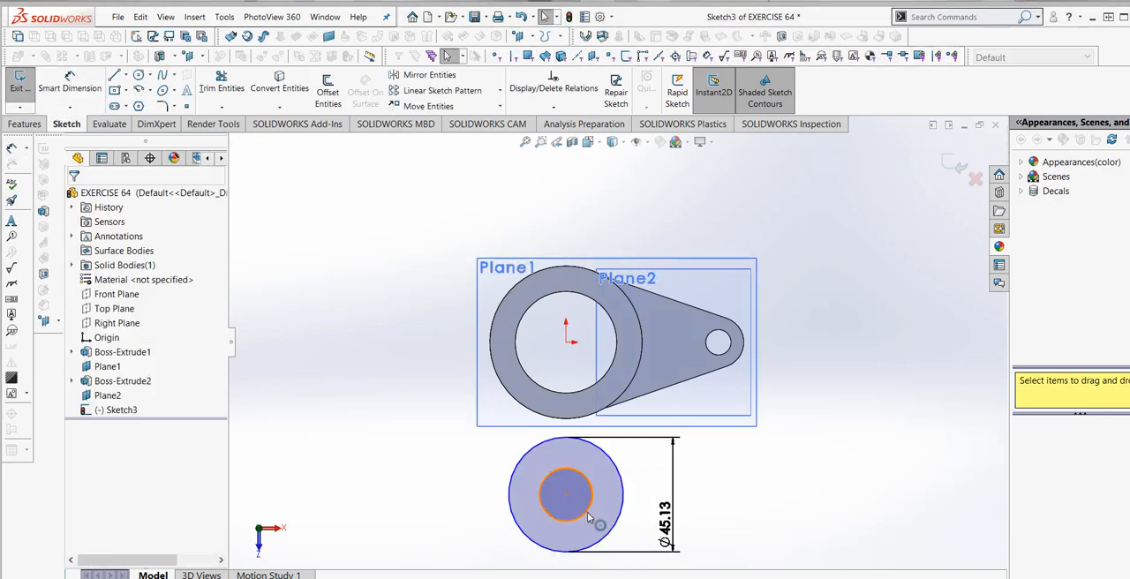
- Dimension the inner circle of the new sketch to a diameter of 10 mm
left_click(590, 518)
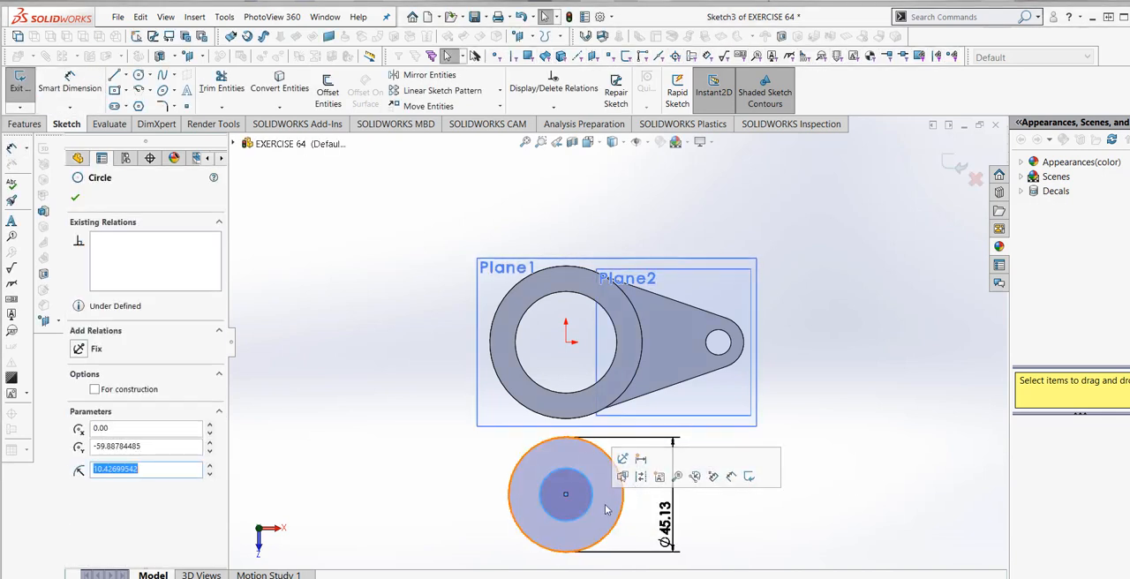
left_click(75, 93)
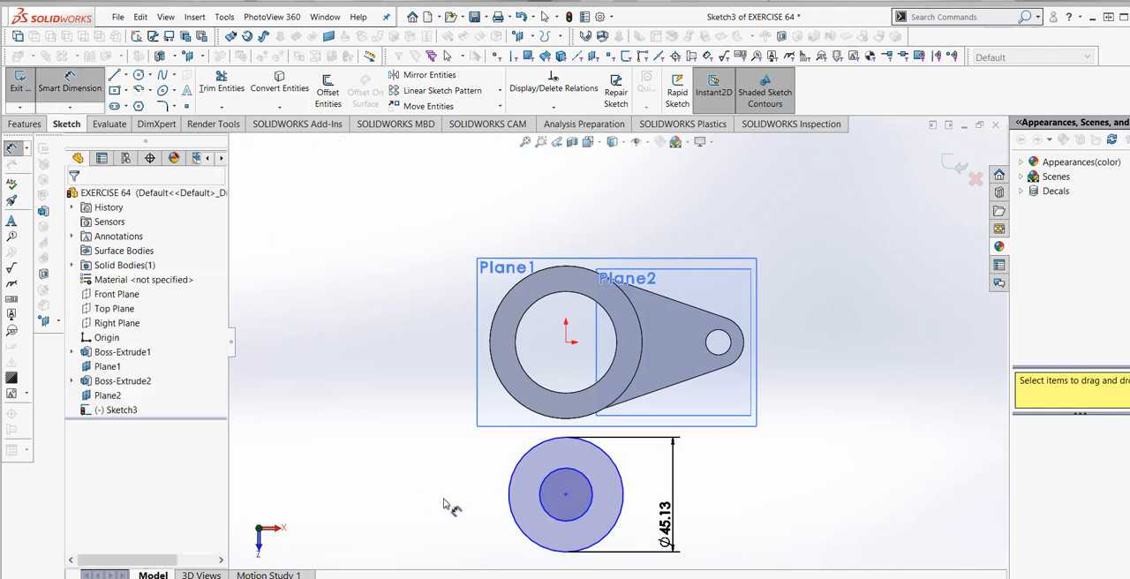
left_click(545, 510)
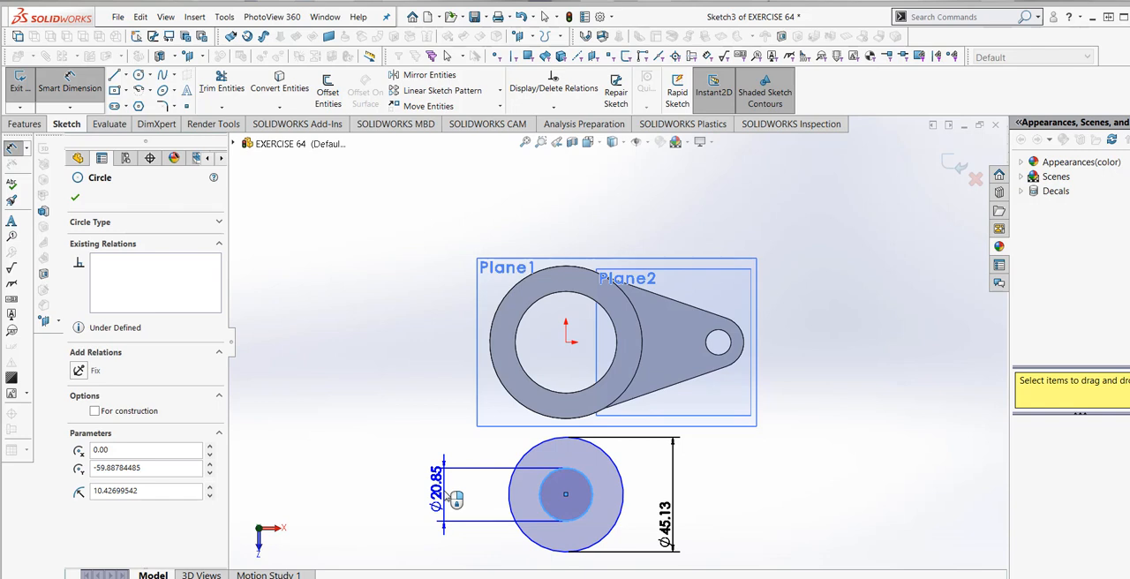
left_click(450, 500)
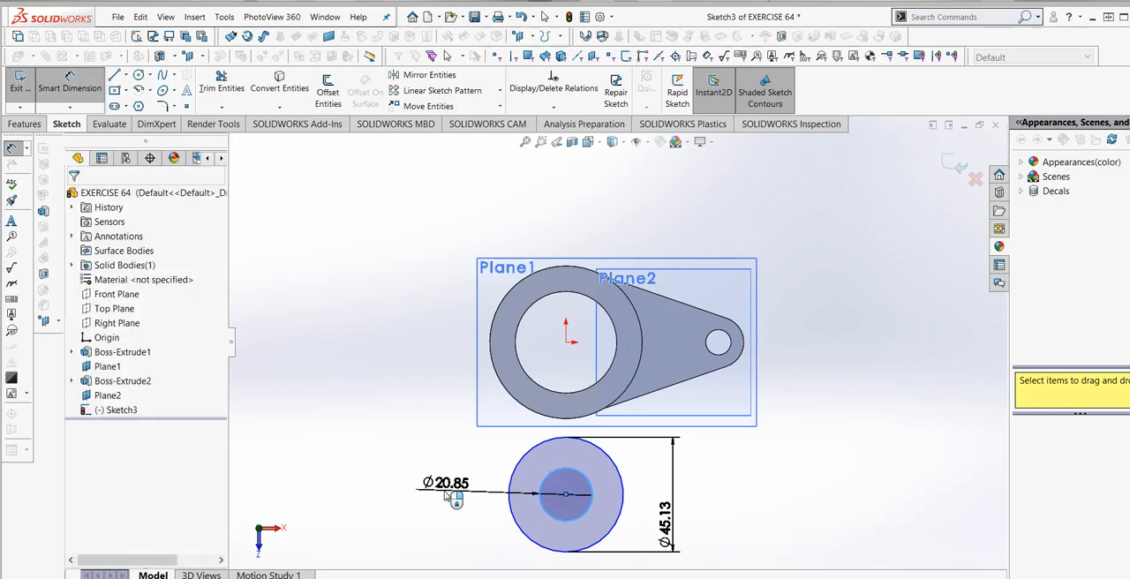
type("10")
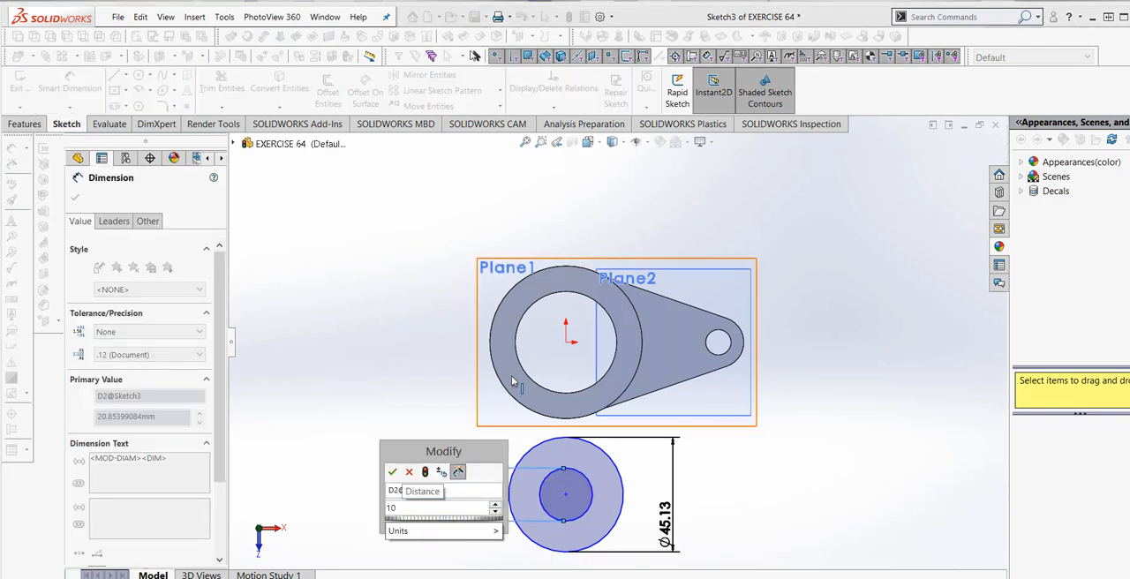
left_click(425, 474)
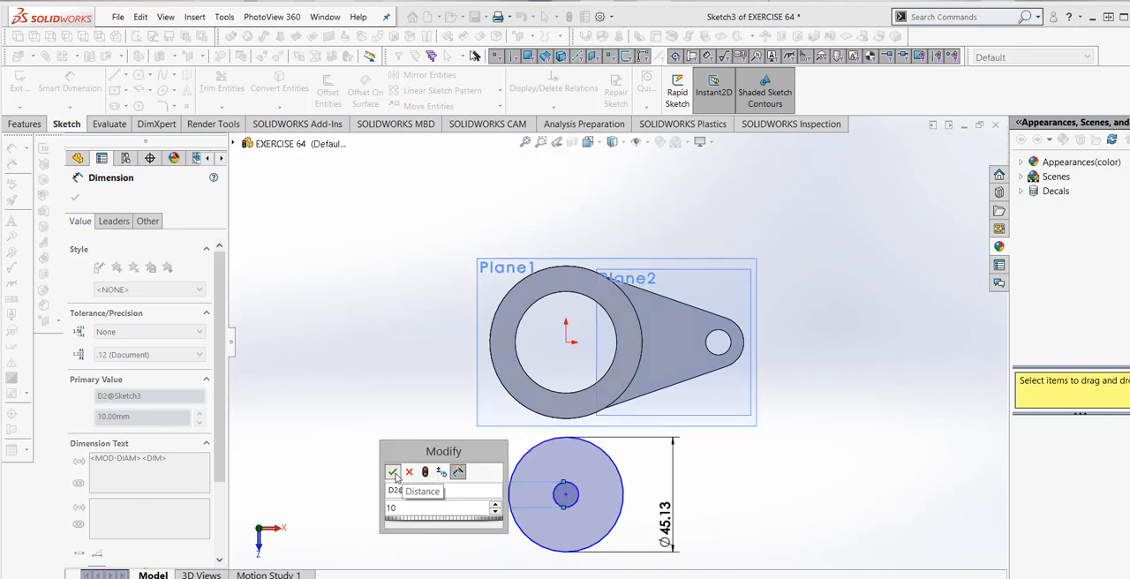
left_click(392, 473)
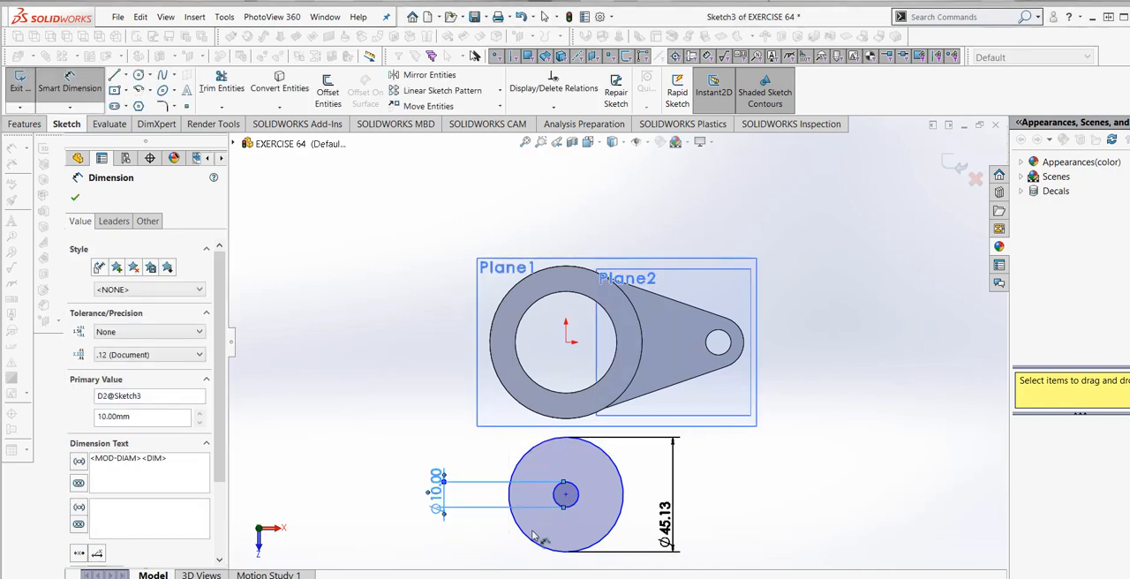
- Set the outer circle's diameter dimension to 20 mm
left_click(664, 528)
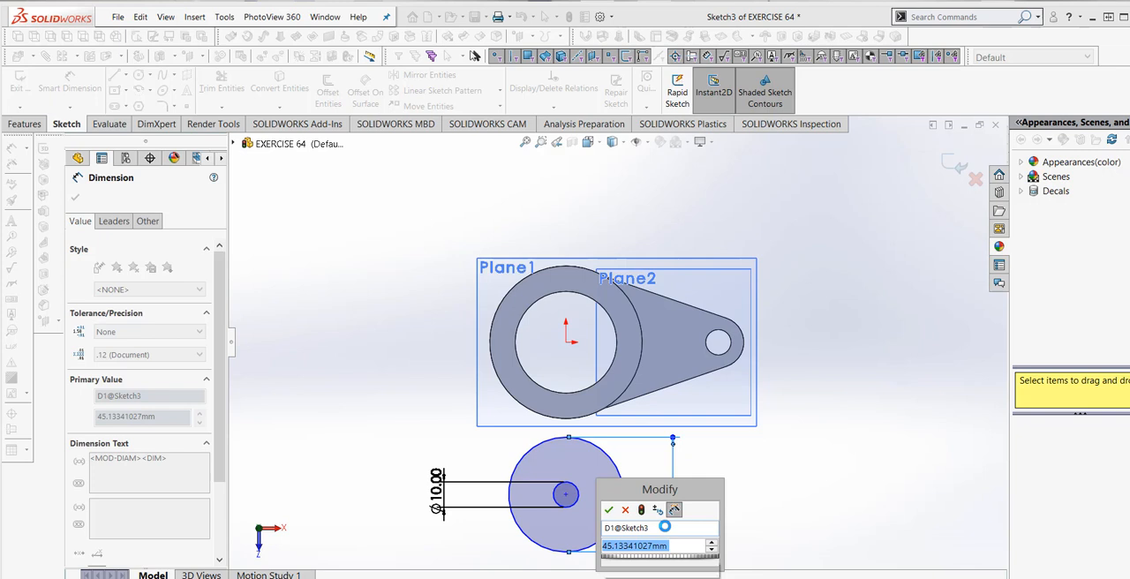
type("20")
left_click(641, 511)
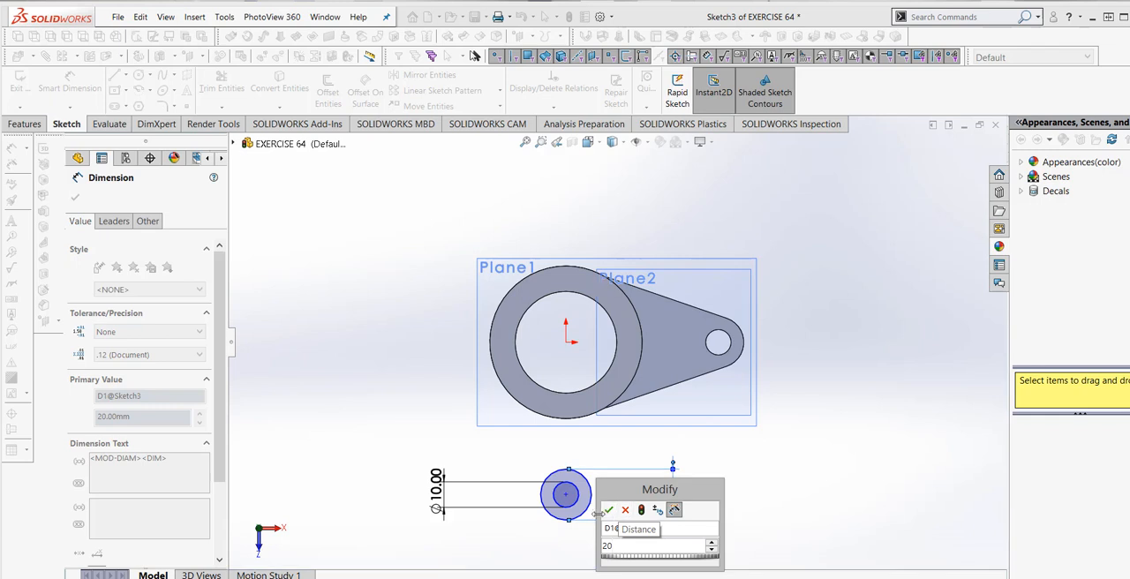
left_click(608, 510)
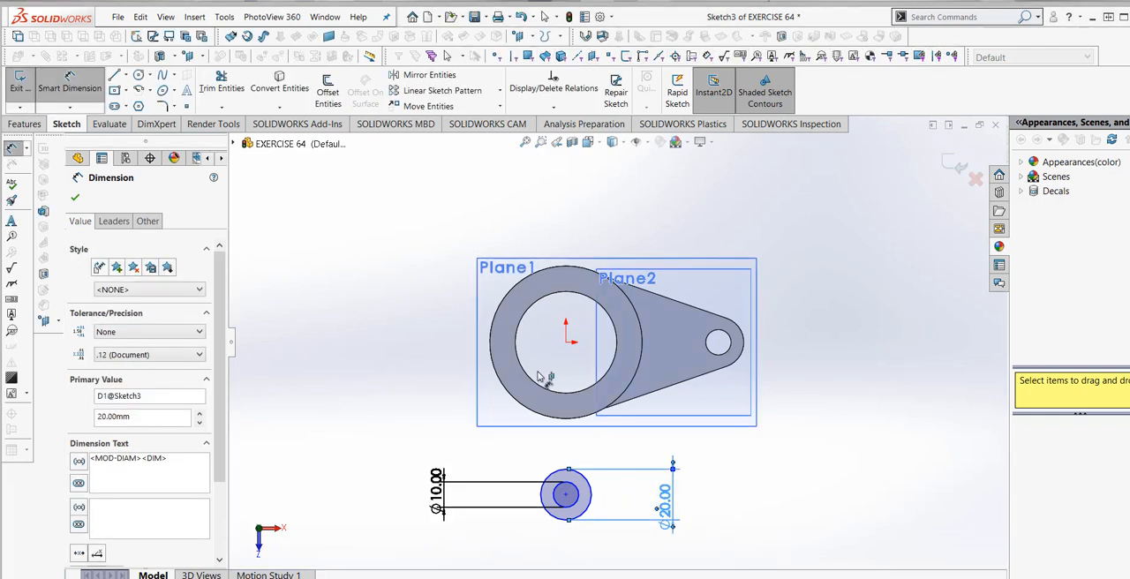
- Draw a vertical centerline from the origin down to the centre of the concentric circles
left_click(126, 76)
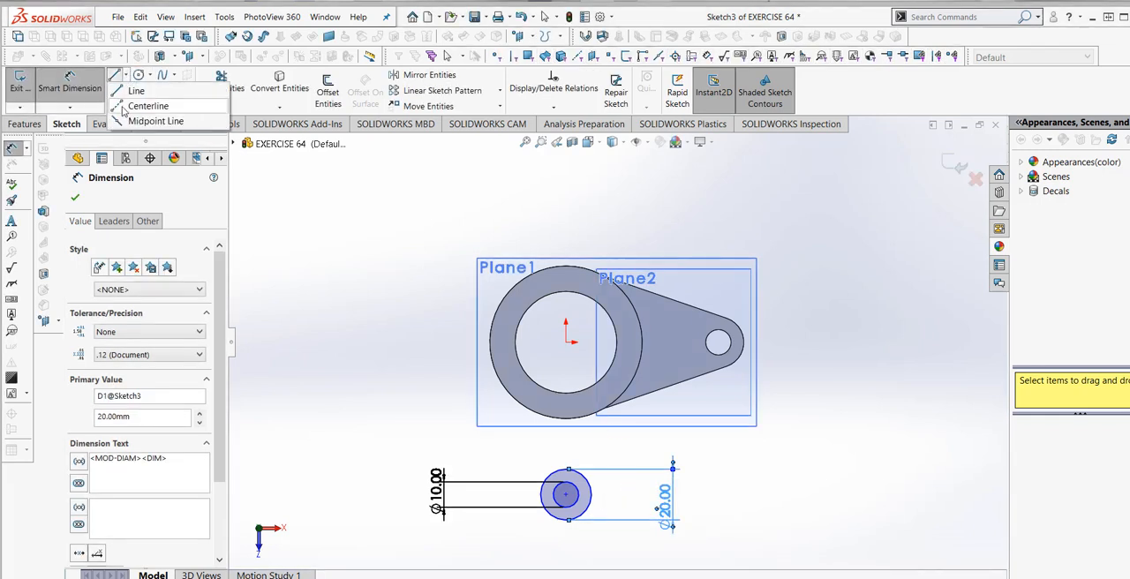
left_click(130, 107)
left_click(566, 342)
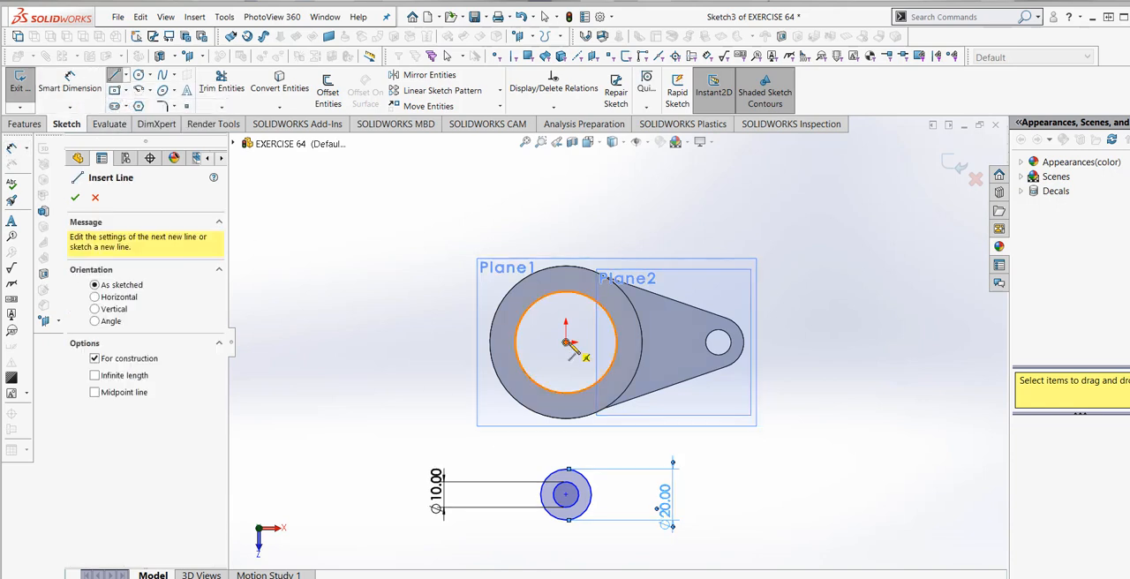
left_click(566, 495)
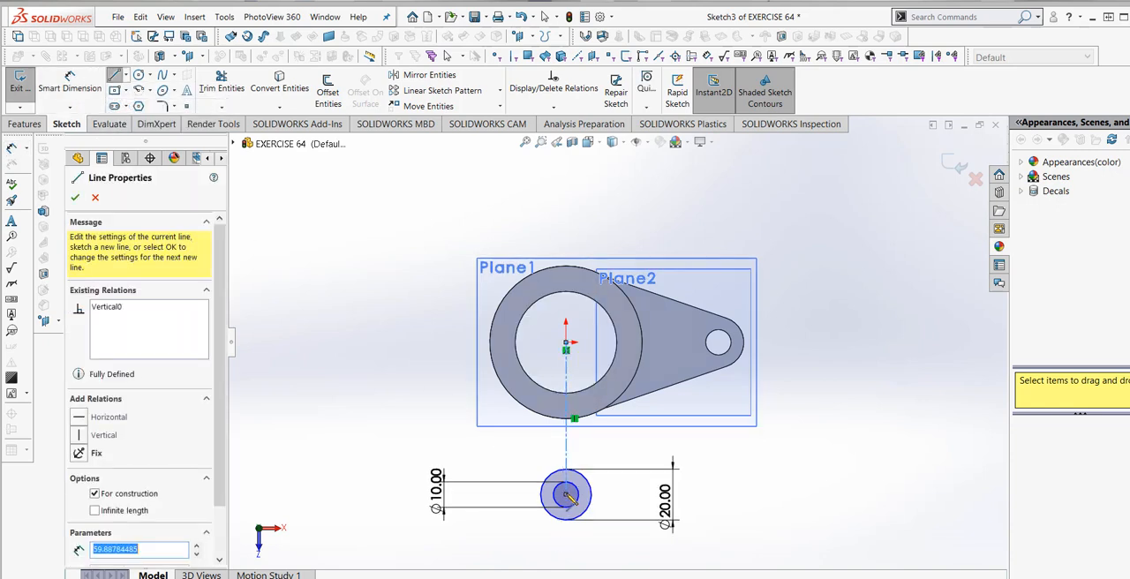
key("Escape")
- Draw a line about 56 mm long from the 20 mm circle's right quadrant point up to the right side of the cylinder's outer edge
left_click(113, 75)
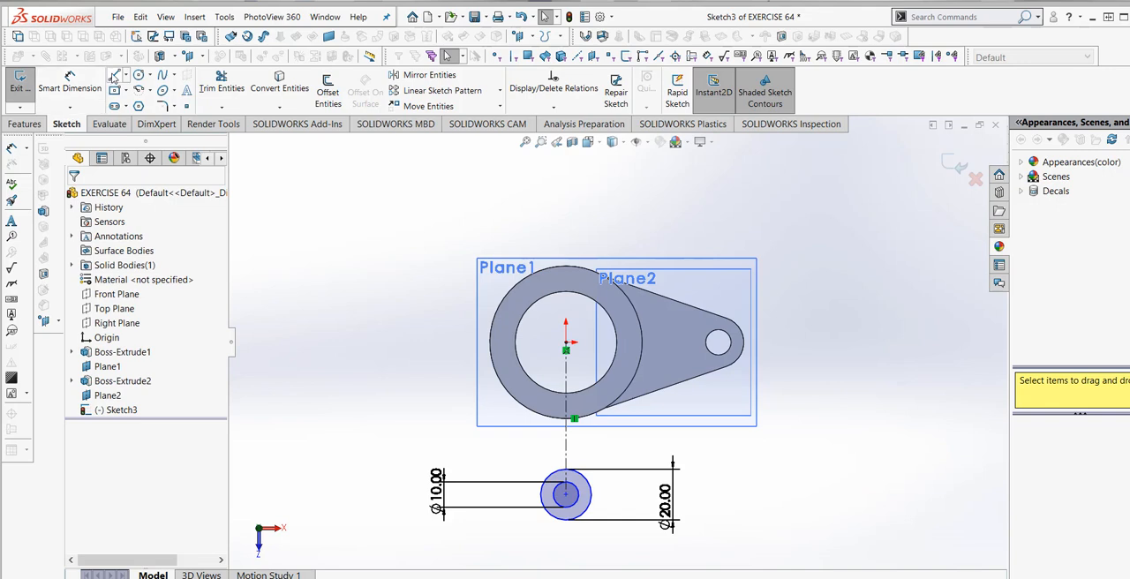
scroll(569, 518, "down", 3)
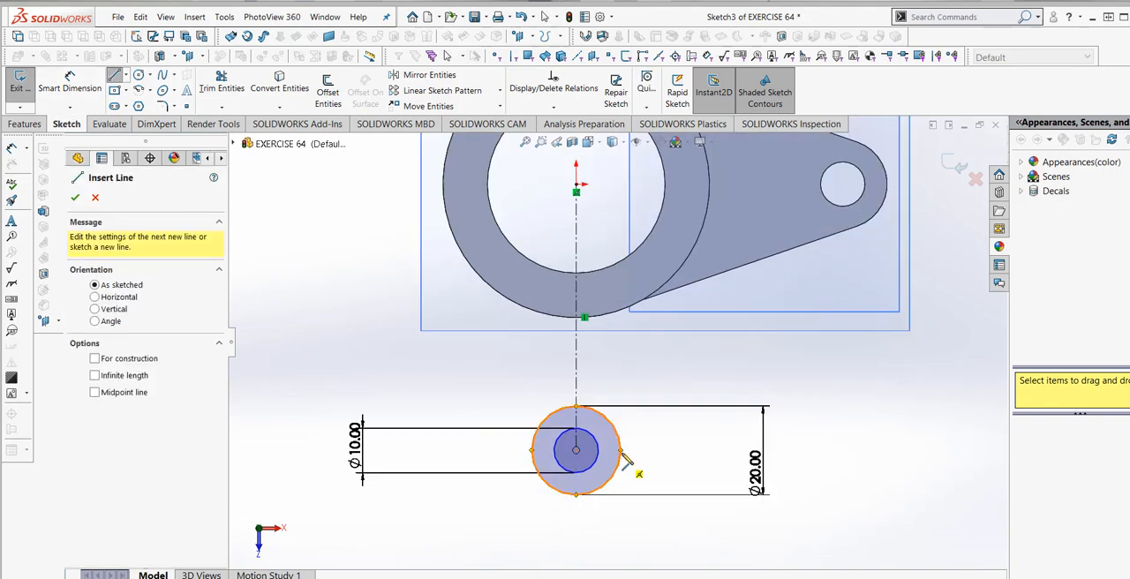
left_click(621, 451)
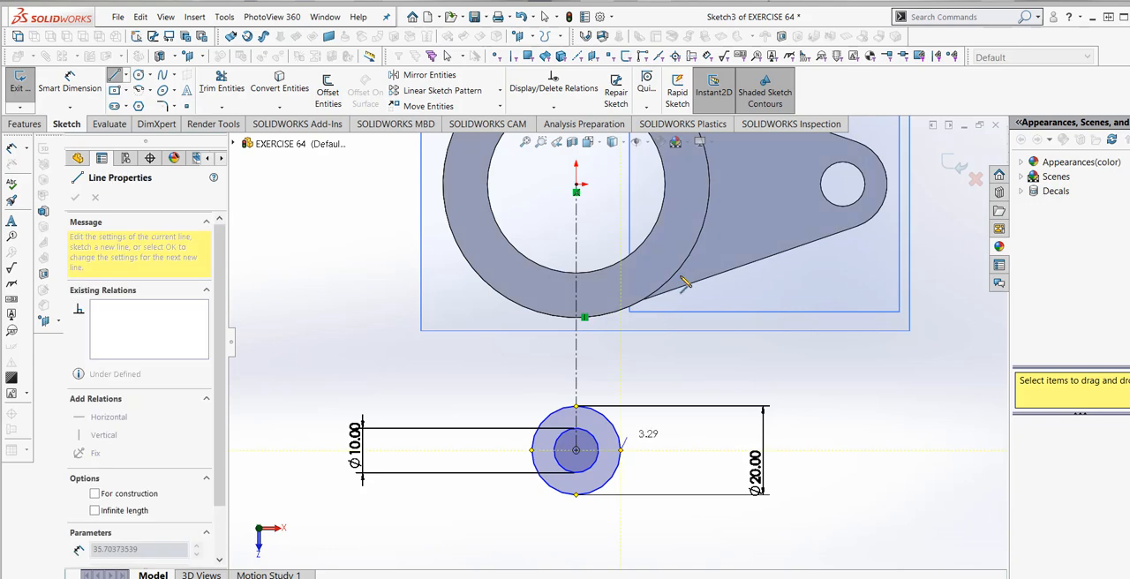
left_click(706, 218)
key("Escape")
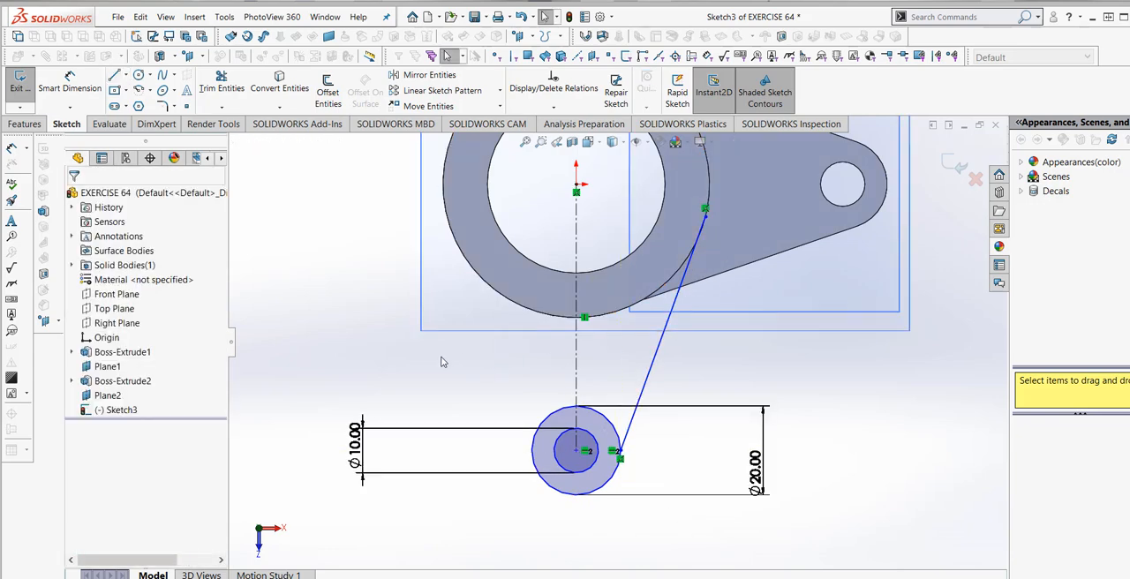
- Try to move the slanted line's lower endpoint upward along the 20 mm circle
scroll(609, 497, "down", 5)
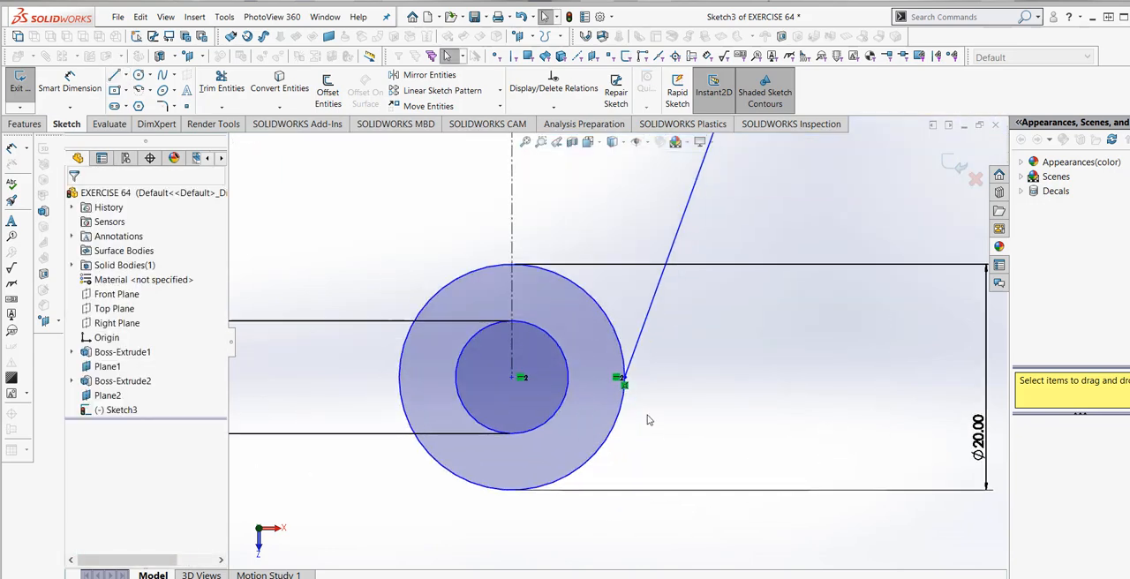
scroll(637, 384, "down", 3)
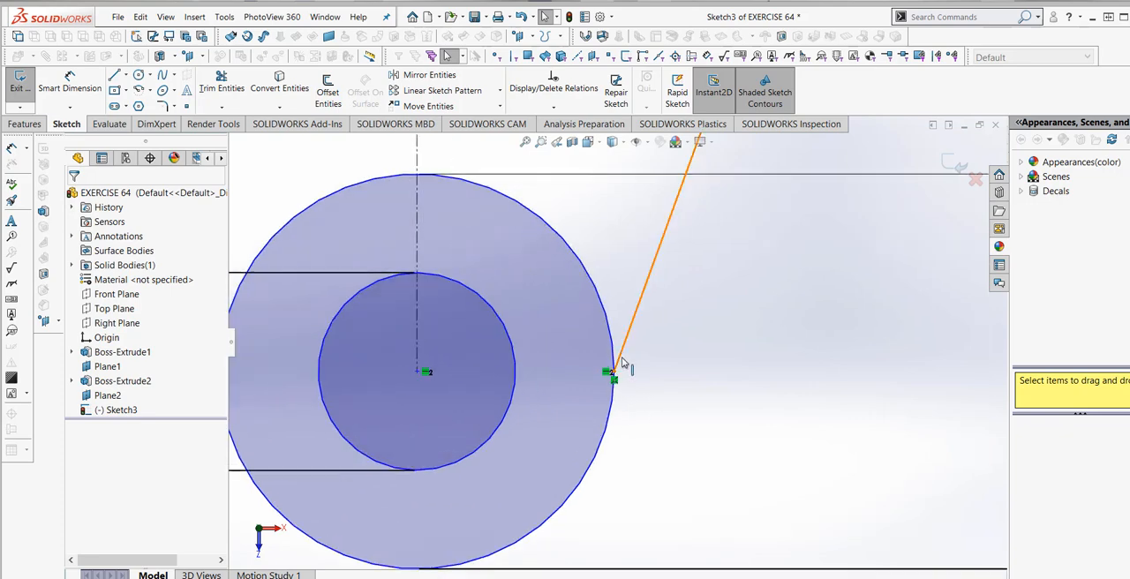
mouse_move(615, 372)
left_mouse_down()
mouse_move(619, 426)
mouse_move(617, 362)
left_mouse_up()
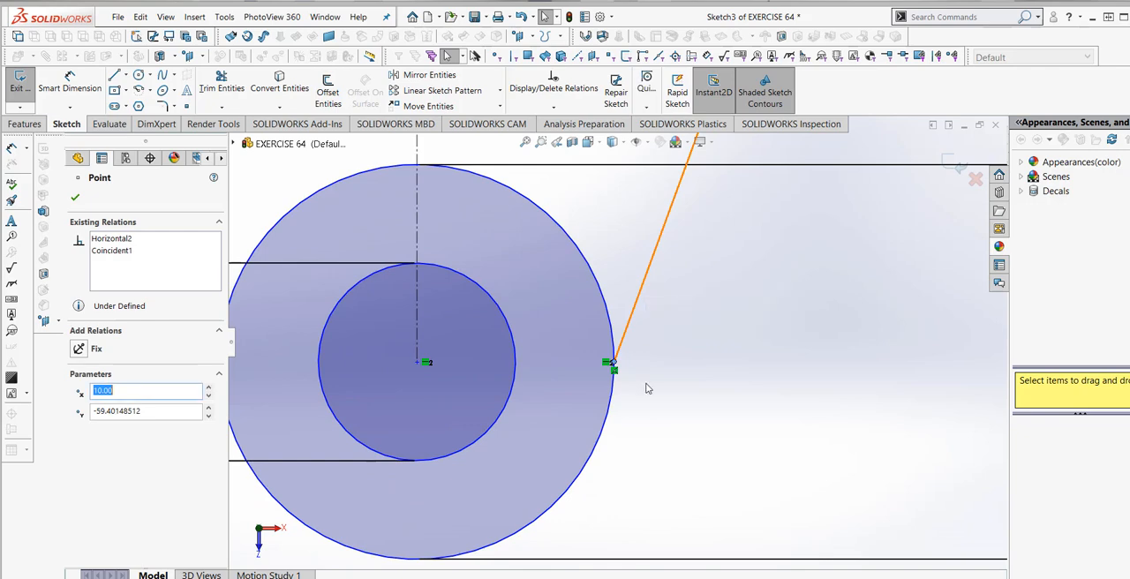
scroll(729, 388, "up", 8)
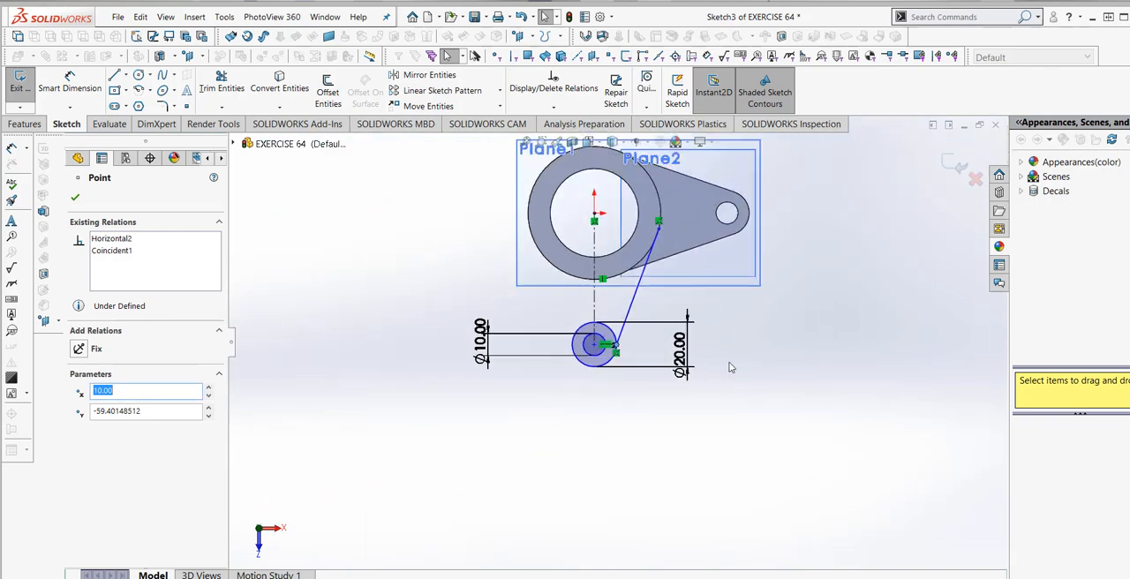
- Dimension the vertical distance between the origin and the concentric circles' centre to 60 mm
scroll(714, 328, "down", 1)
scroll(708, 371, "up", 2)
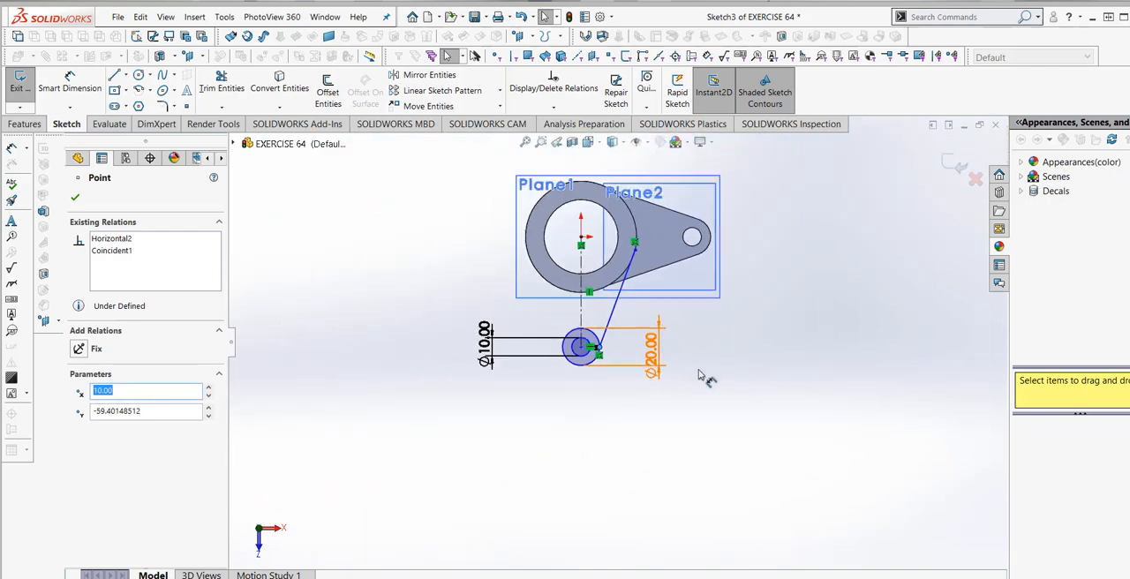
scroll(620, 254, "down", 3)
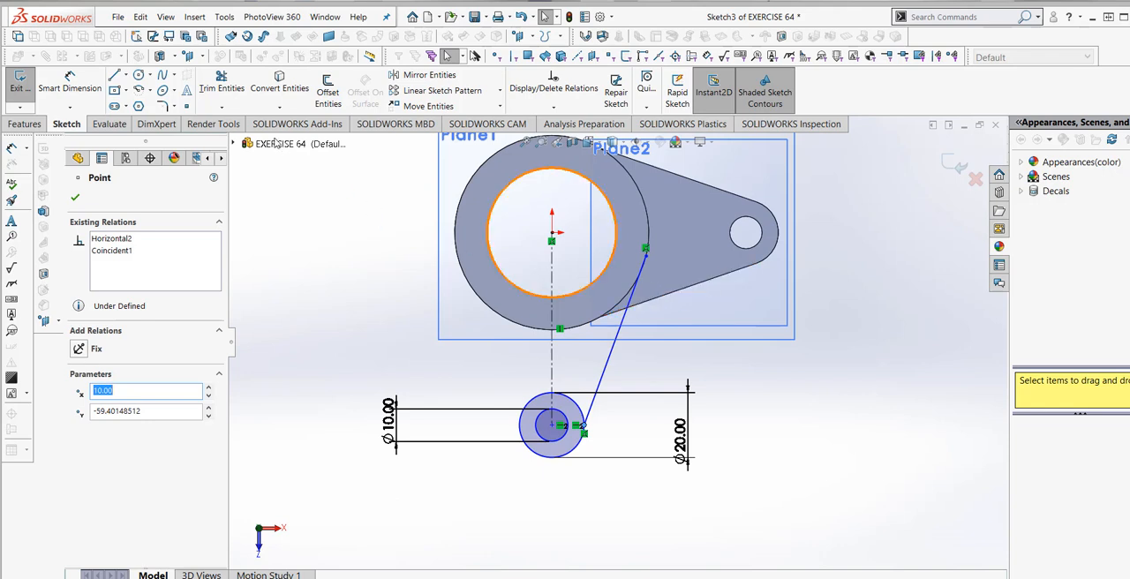
left_click(554, 236)
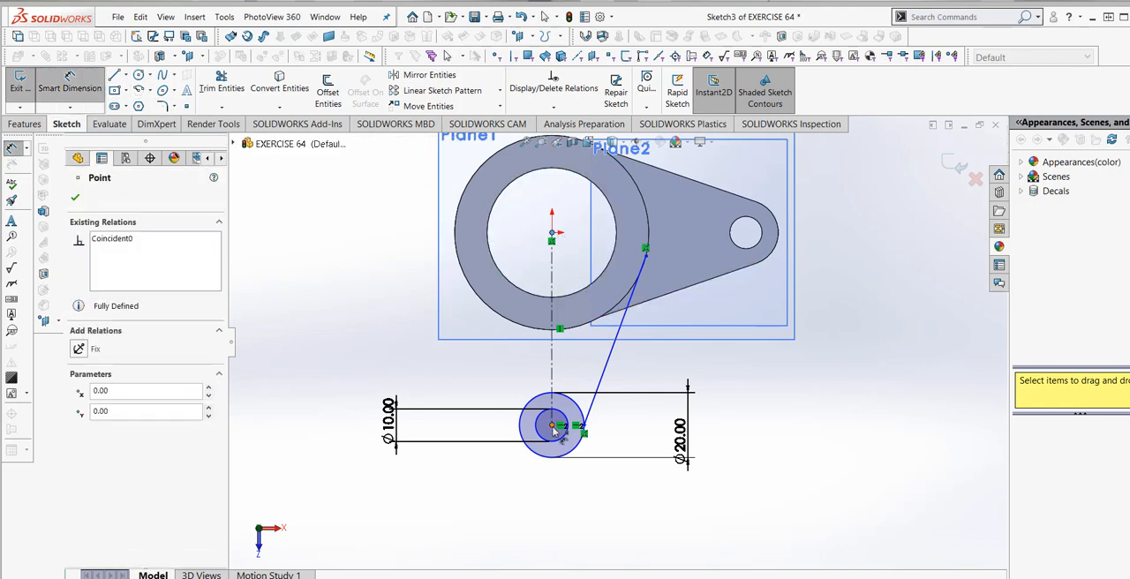
left_click(552, 427)
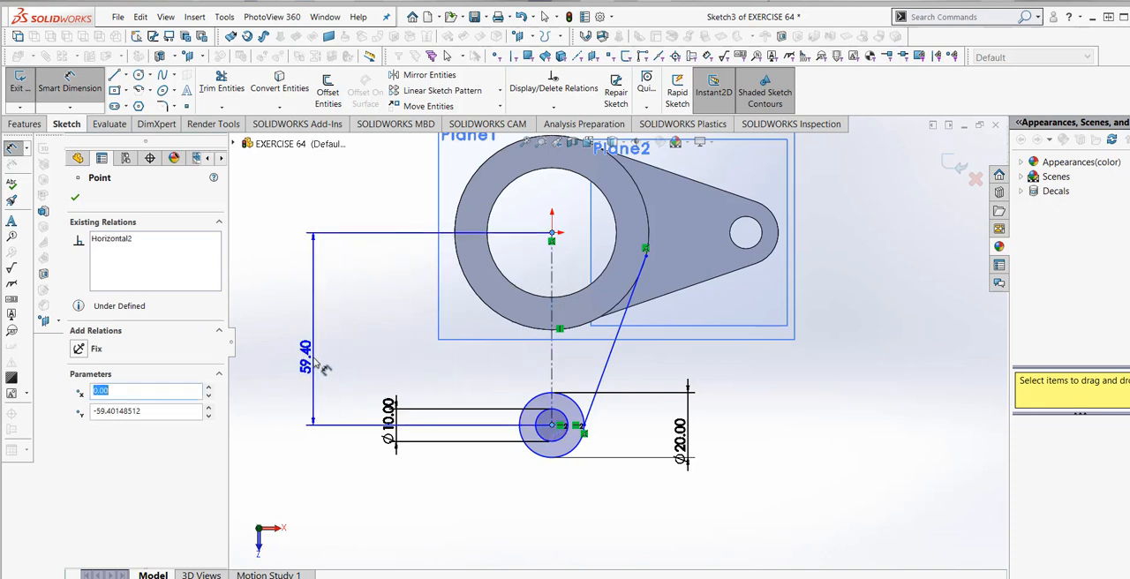
left_click(324, 369)
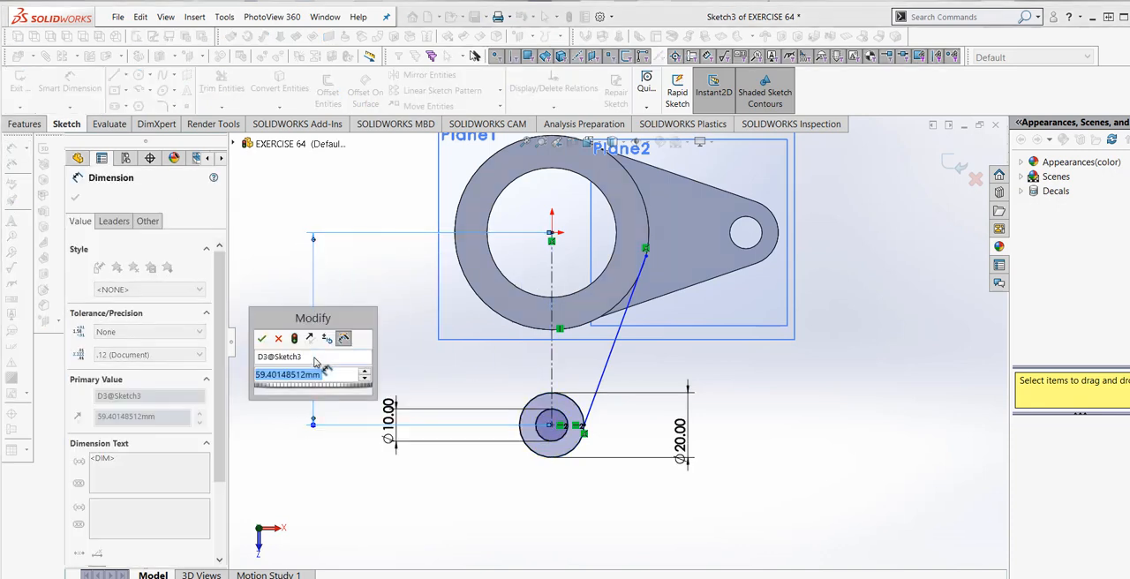
type("6")
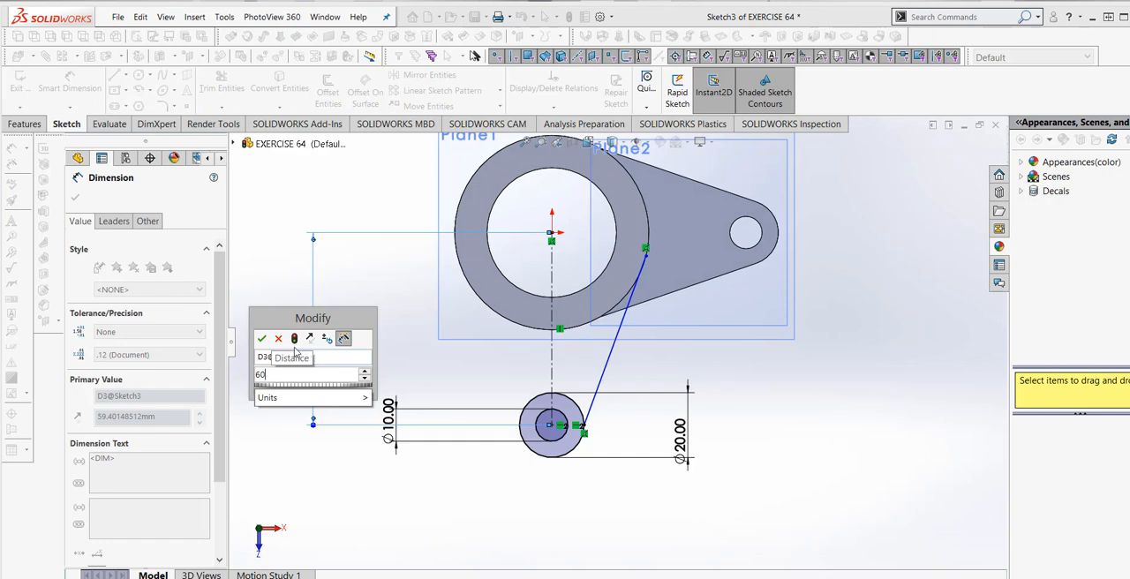
type("0")
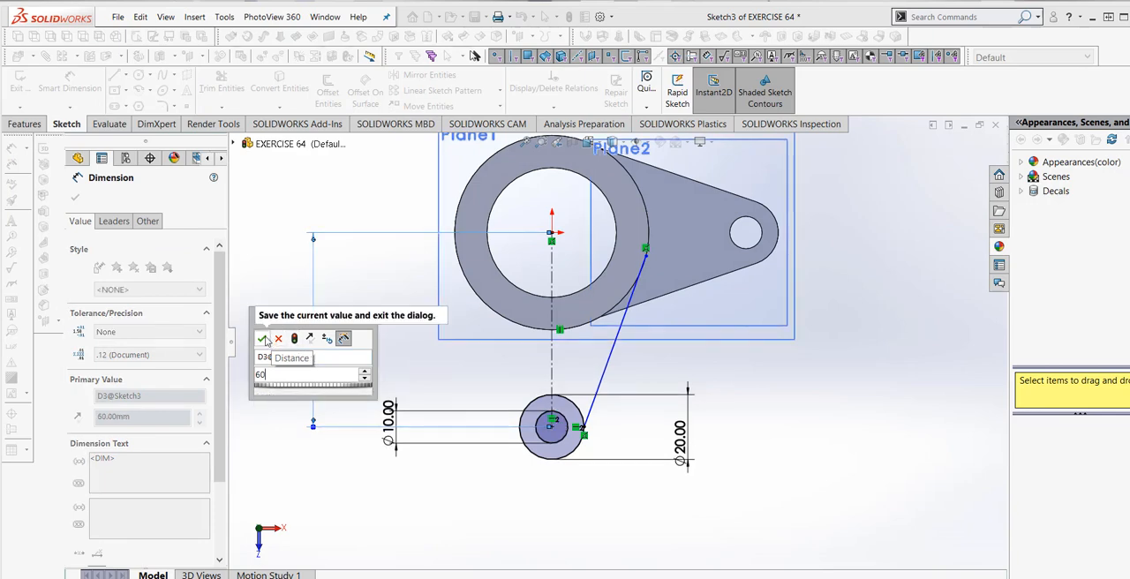
left_click(261, 339)
key("Escape")
scroll(594, 500, "up", 3)
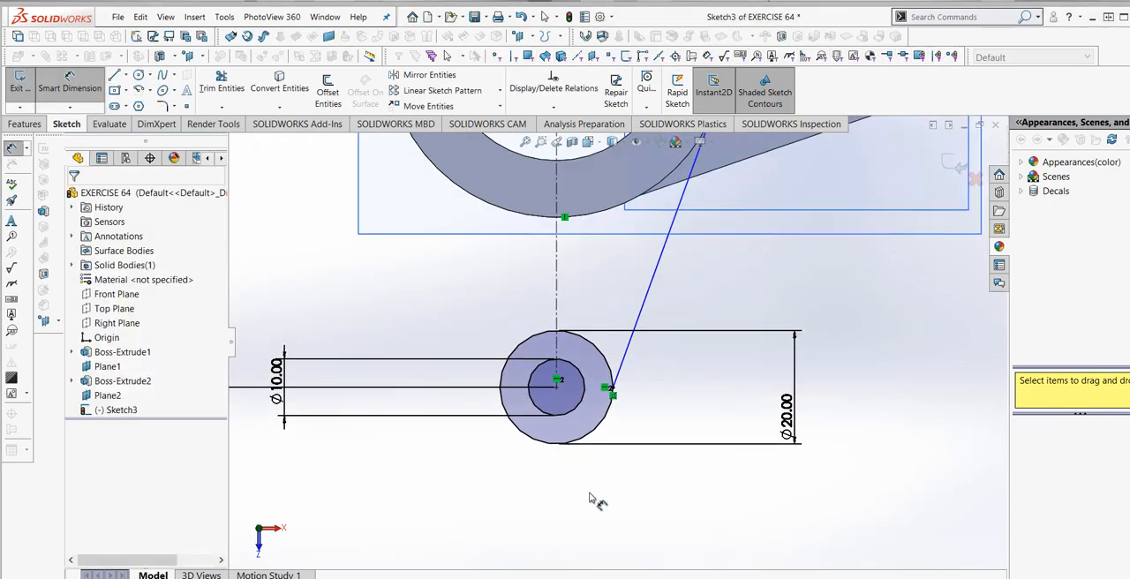
scroll(610, 499, "down", 2)
scroll(640, 363, "up", 2)
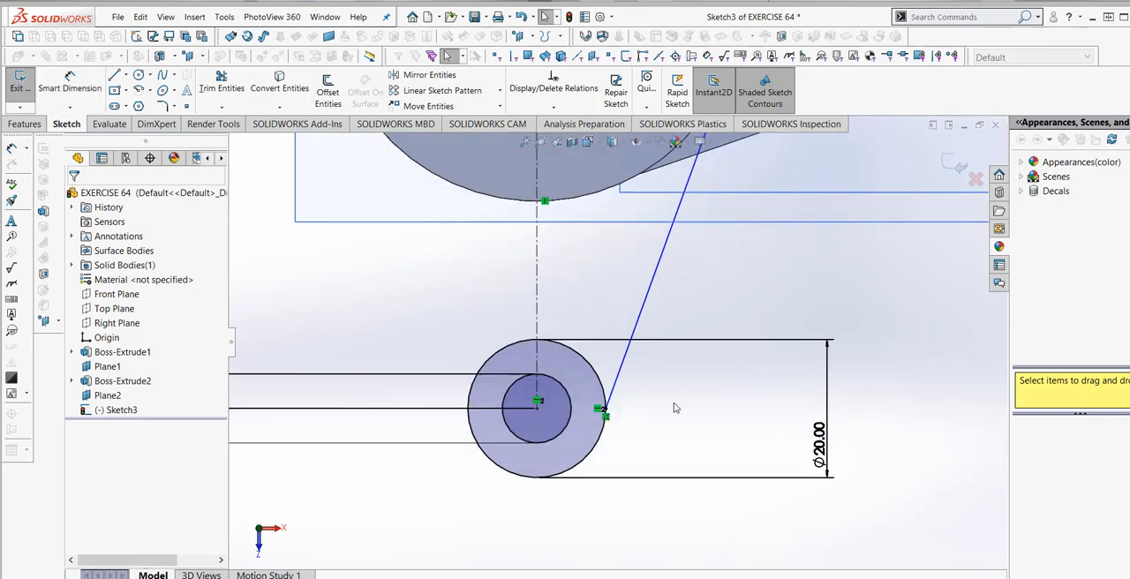
scroll(678, 408, "down", 1)
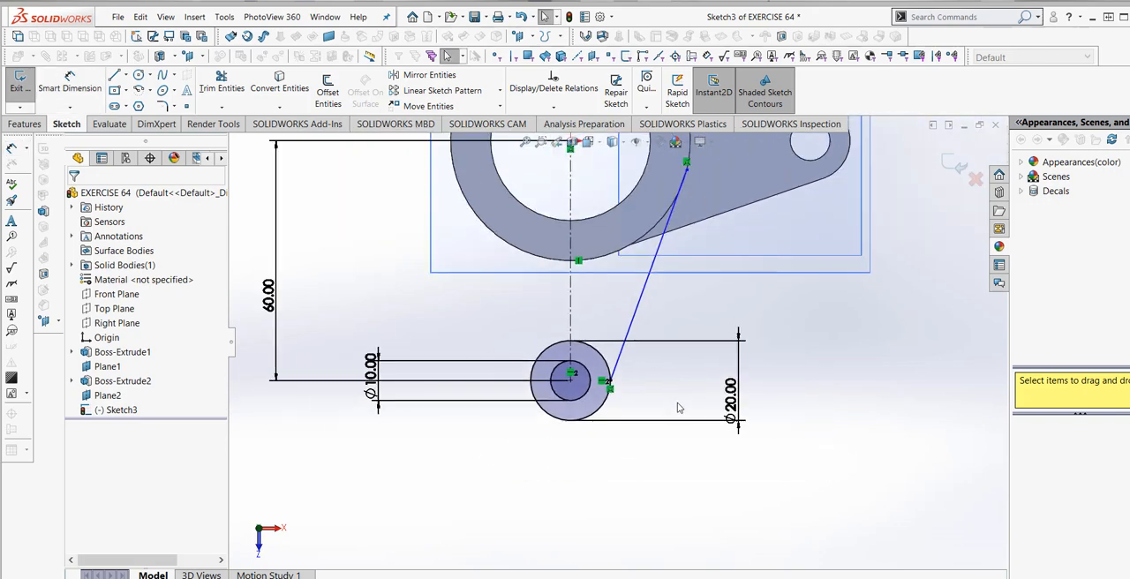
- Delete the slanted line between the 20 mm circle and the cylinder's outer edge
right_click(642, 321)
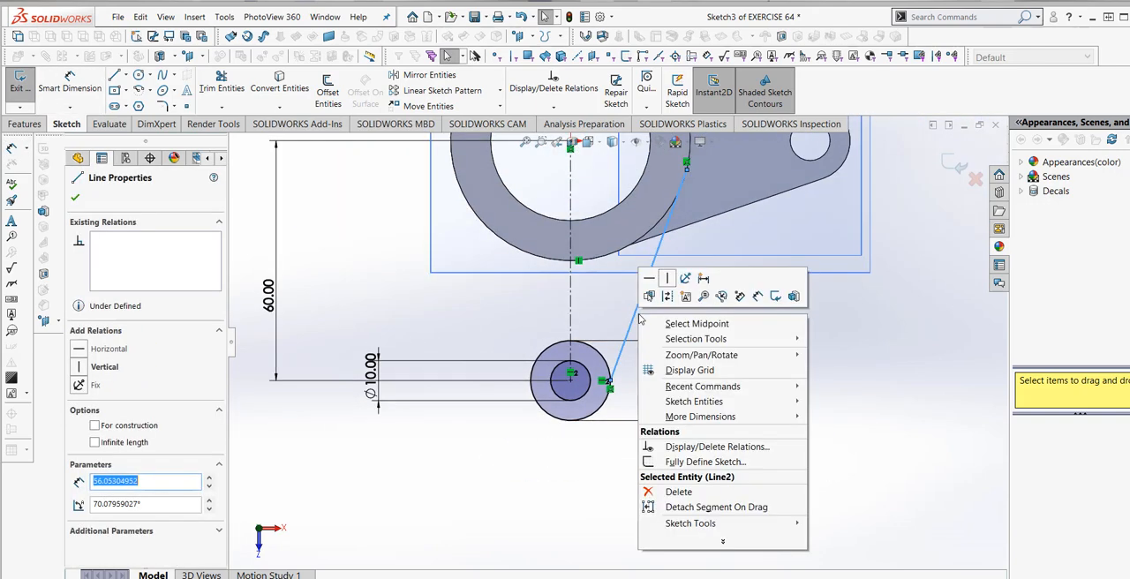
left_click(677, 492)
scroll(671, 409, "up", 1)
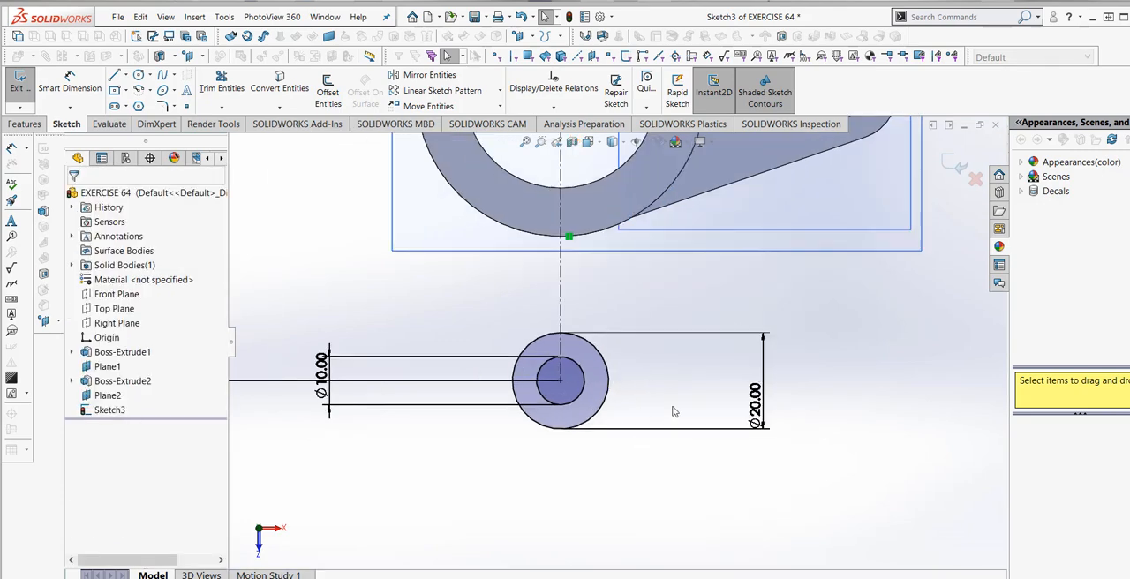
scroll(653, 389, "down", 3)
scroll(601, 308, "up", 3)
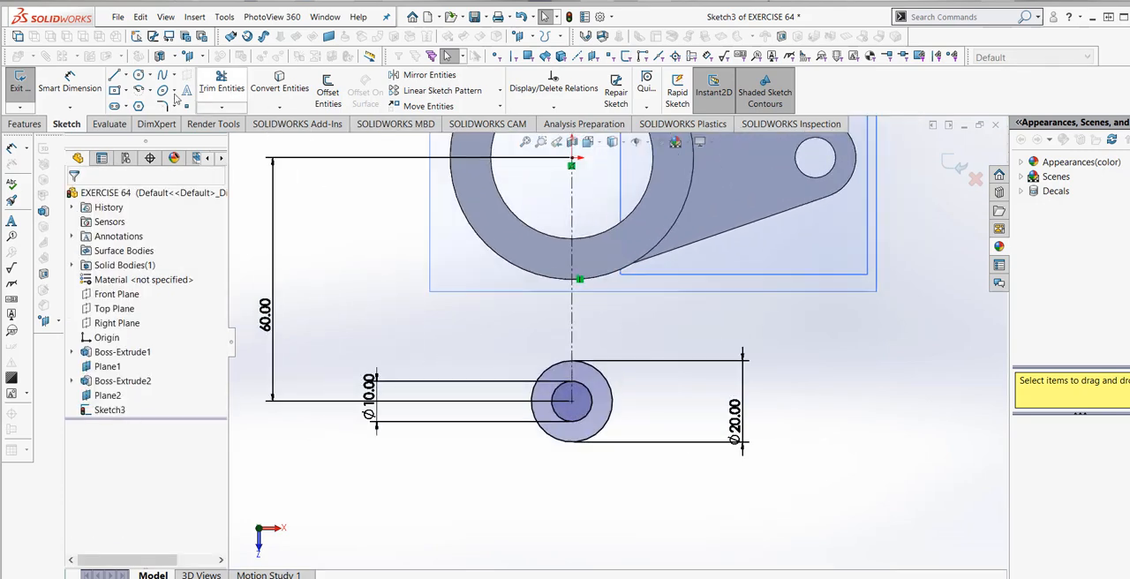
- Try to draw a tangent line about 84 mm long from the left side of the 20 mm circle up across the cylinder's bore
left_click(114, 75)
scroll(588, 391, "down", 2)
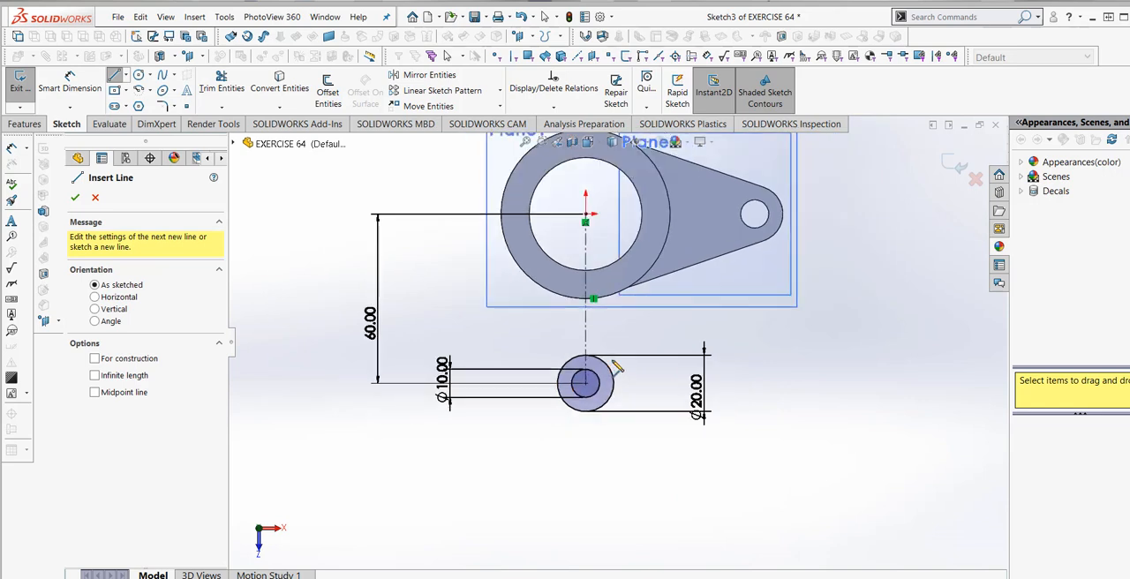
scroll(606, 383, "up", 3)
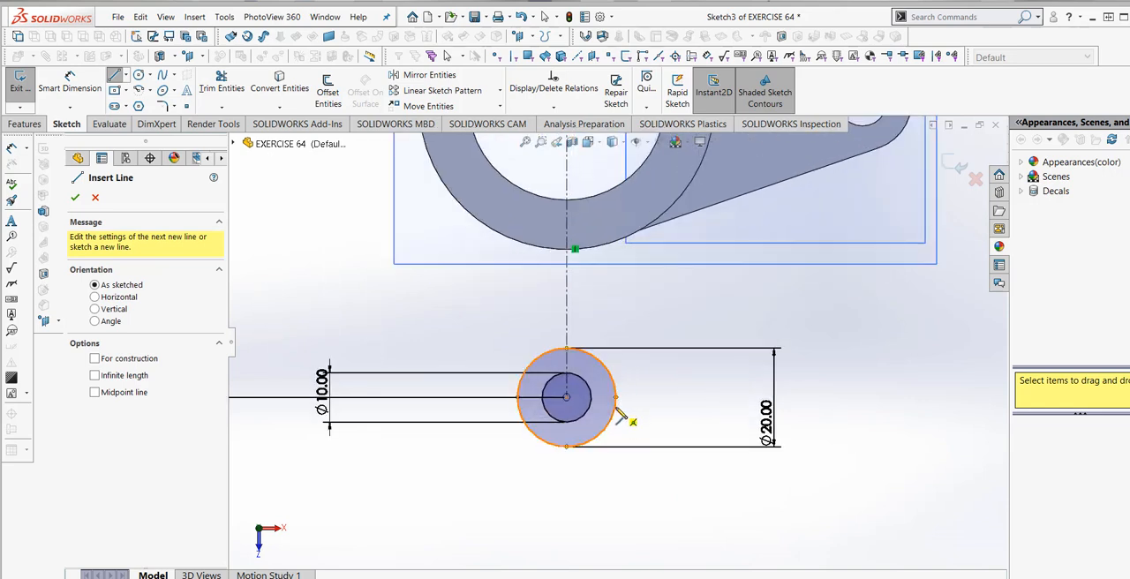
left_click(616, 408)
middle_click_drag(688, 289, 685, 378)
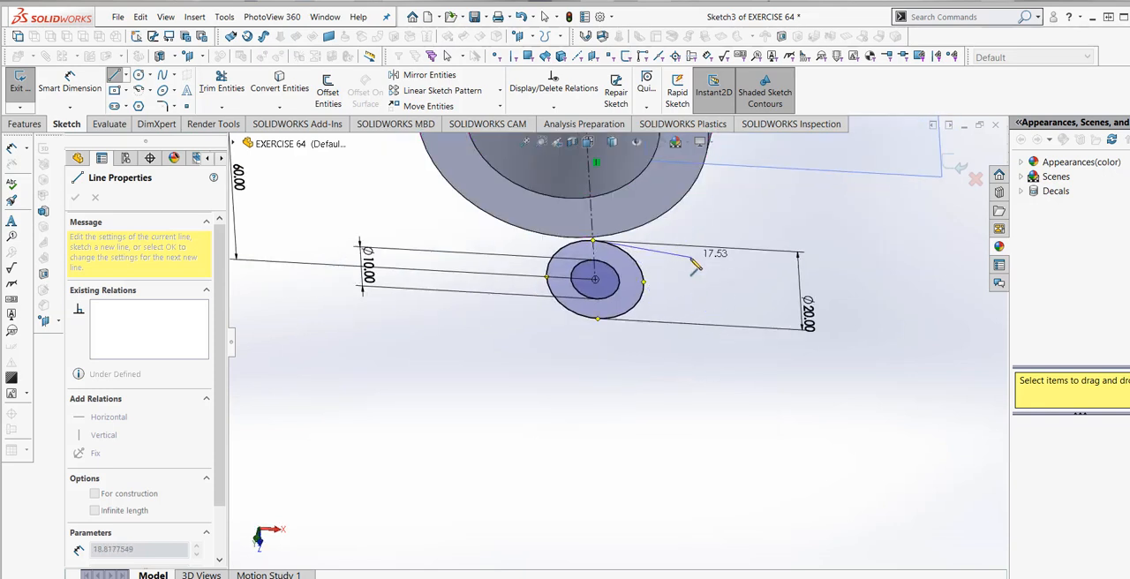
left_click(589, 144)
left_click(656, 208)
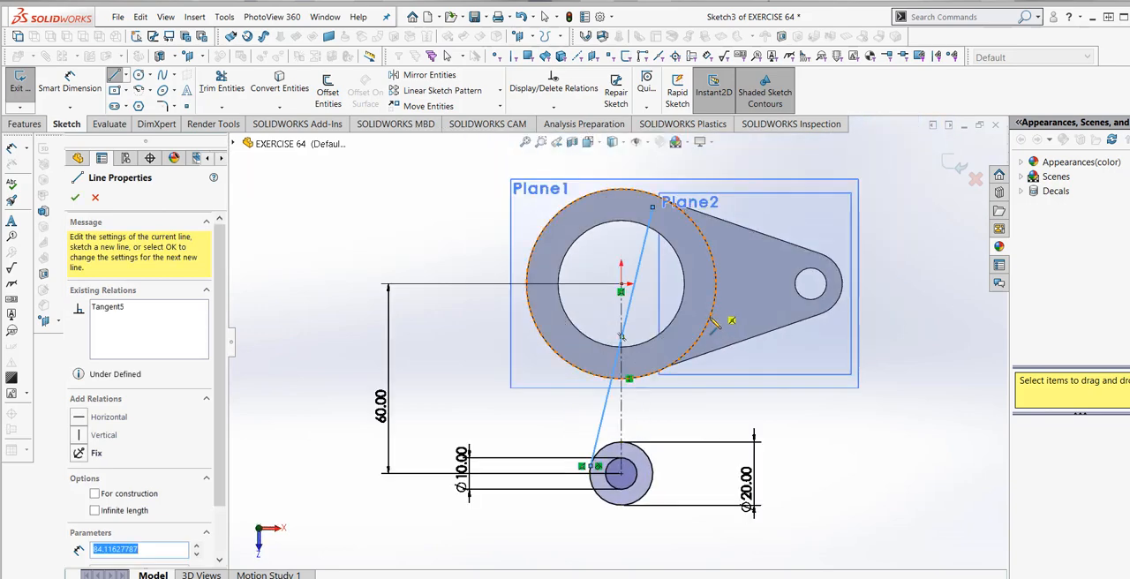
key("Escape")
key("Escape")
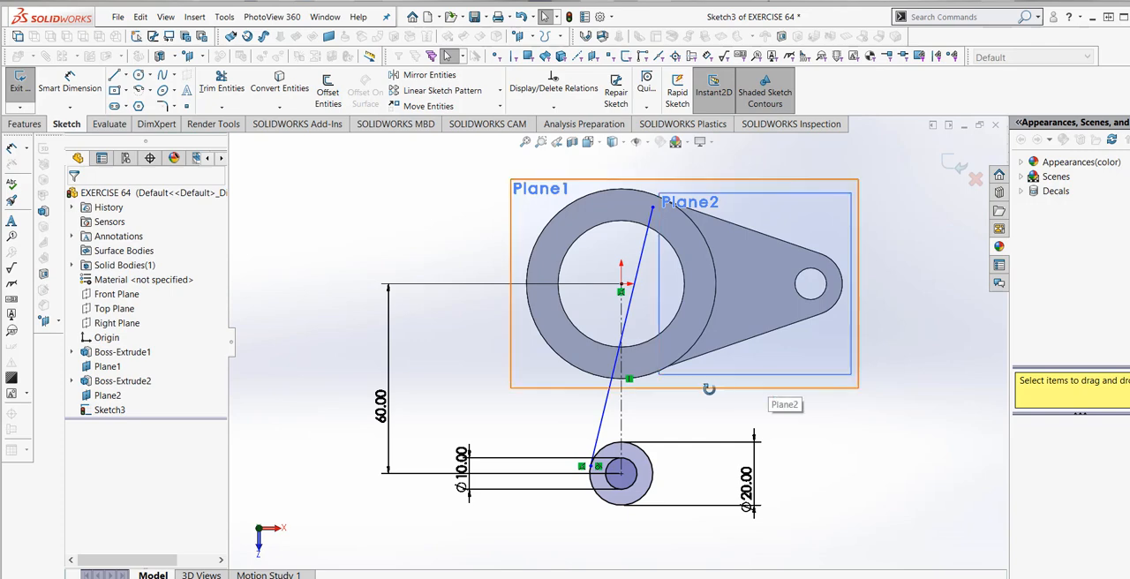
- Delete the slanted line that crosses the cylinder's bore
mouse_move(709, 388)
middle_mouse_down()
mouse_move(680, 419)
mouse_move(726, 445)
middle_mouse_up()
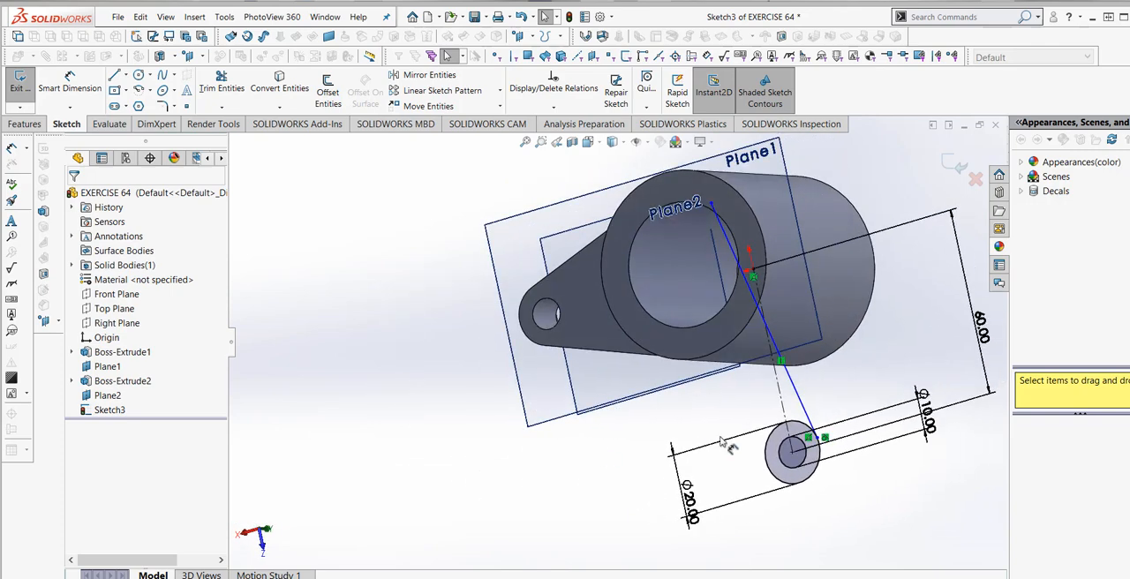
left_click(790, 393)
right_click(791, 389)
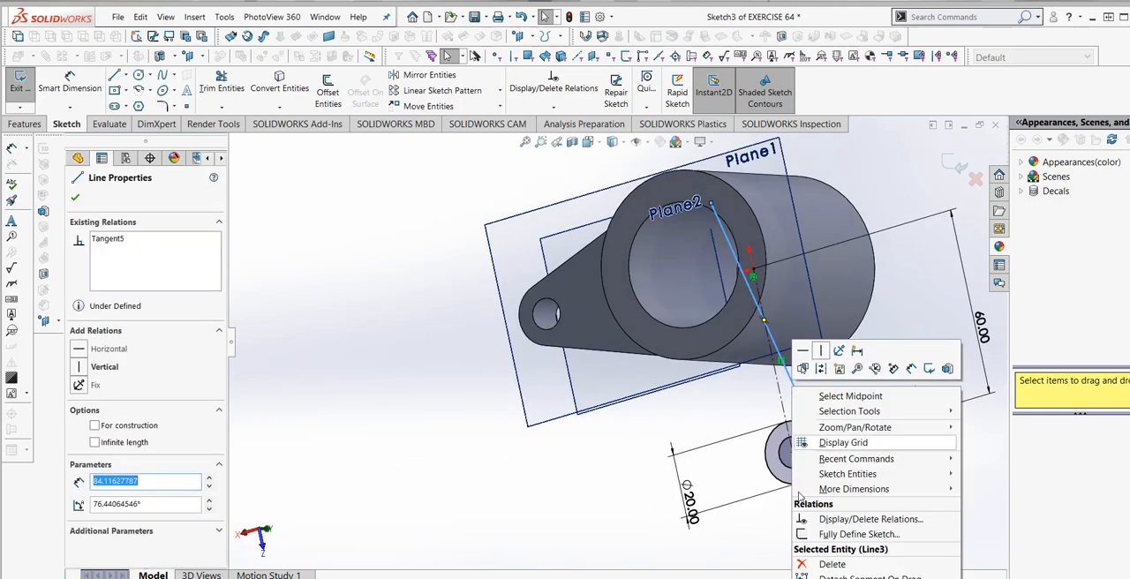
left_click(827, 564)
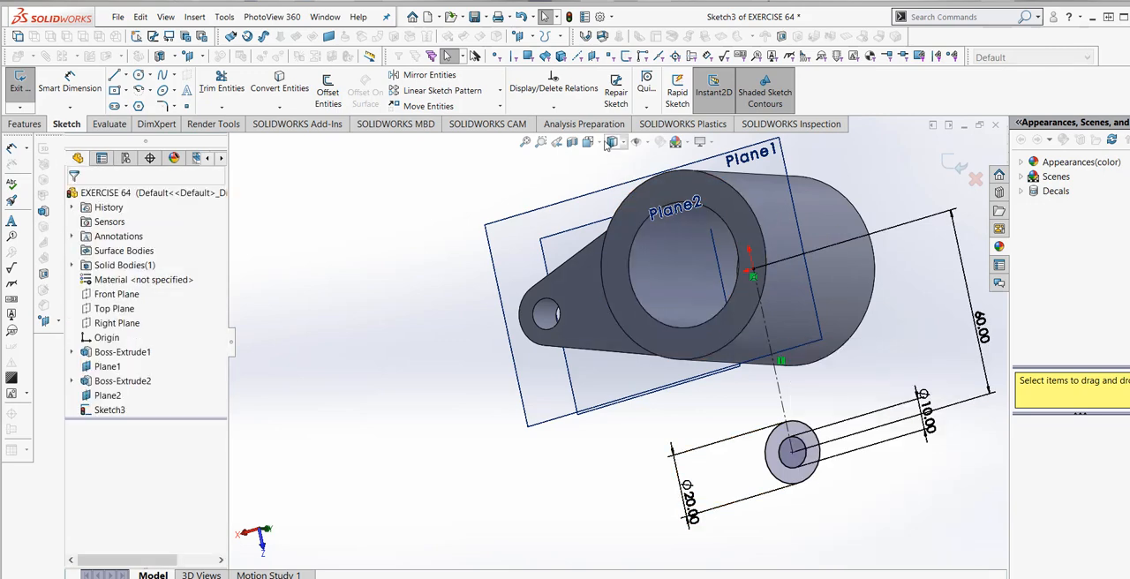
- Facing the sketch plane squarely, try to draw a tangent line about 59 mm long from the right side of the 20 mm circle to the origin
right_click(110, 411)
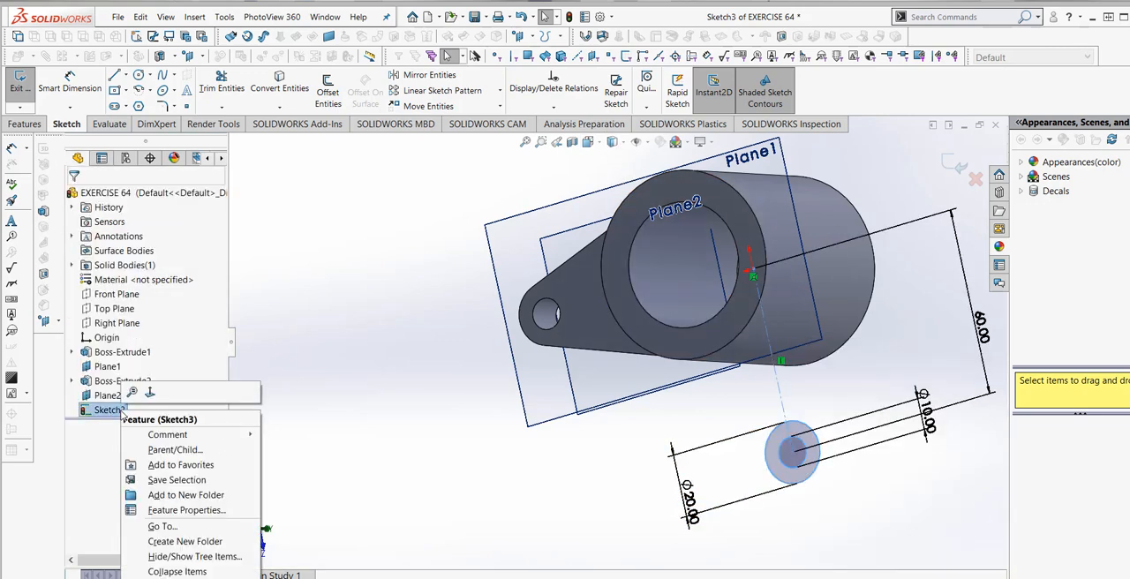
left_click(149, 392)
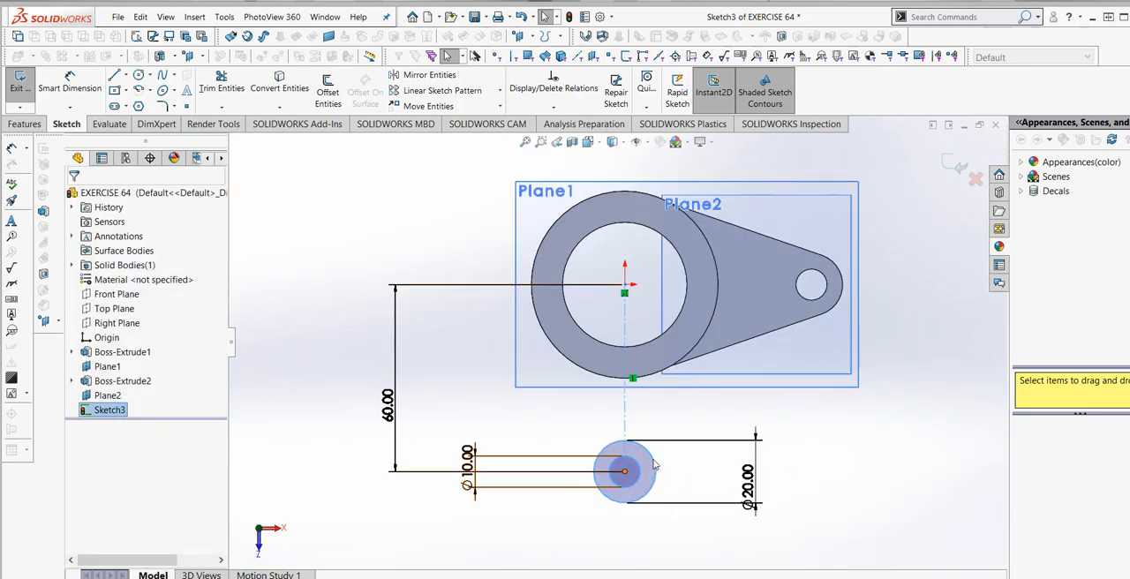
left_click(115, 76)
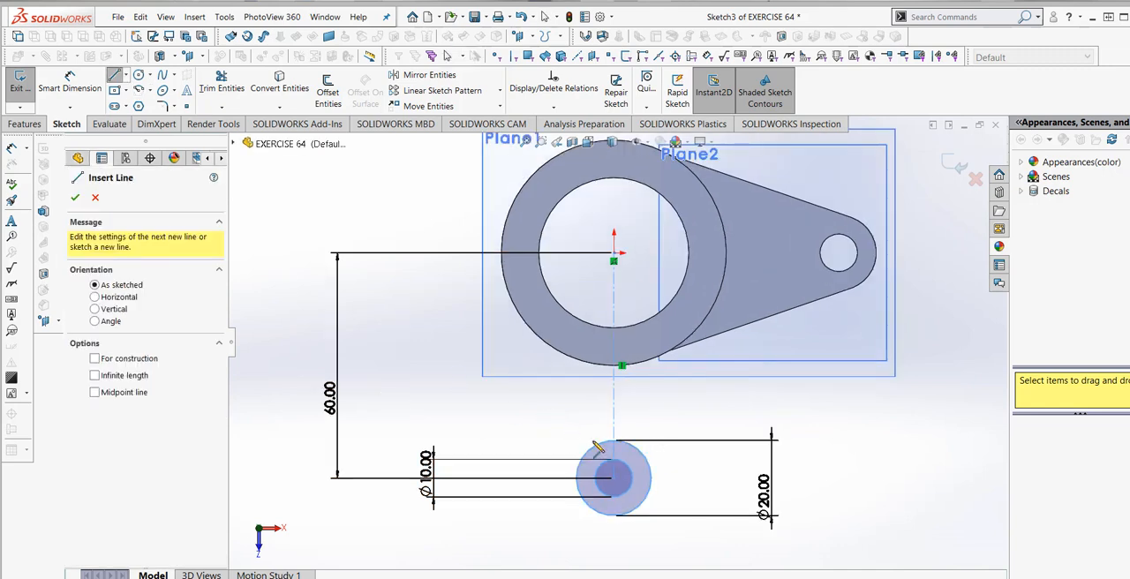
left_click(651, 491)
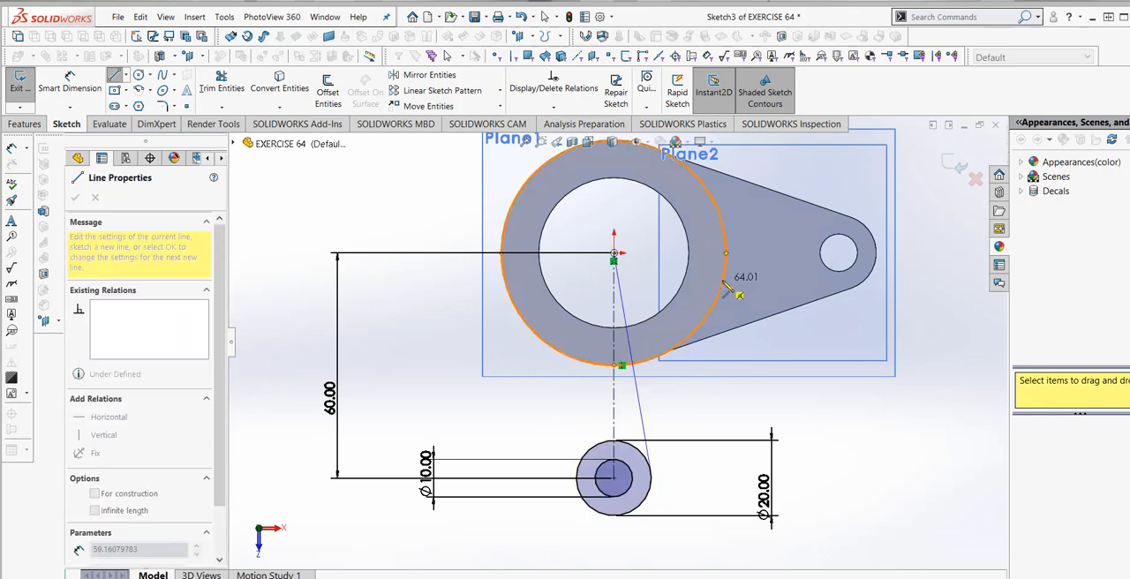
left_click(615, 255)
key("Escape")
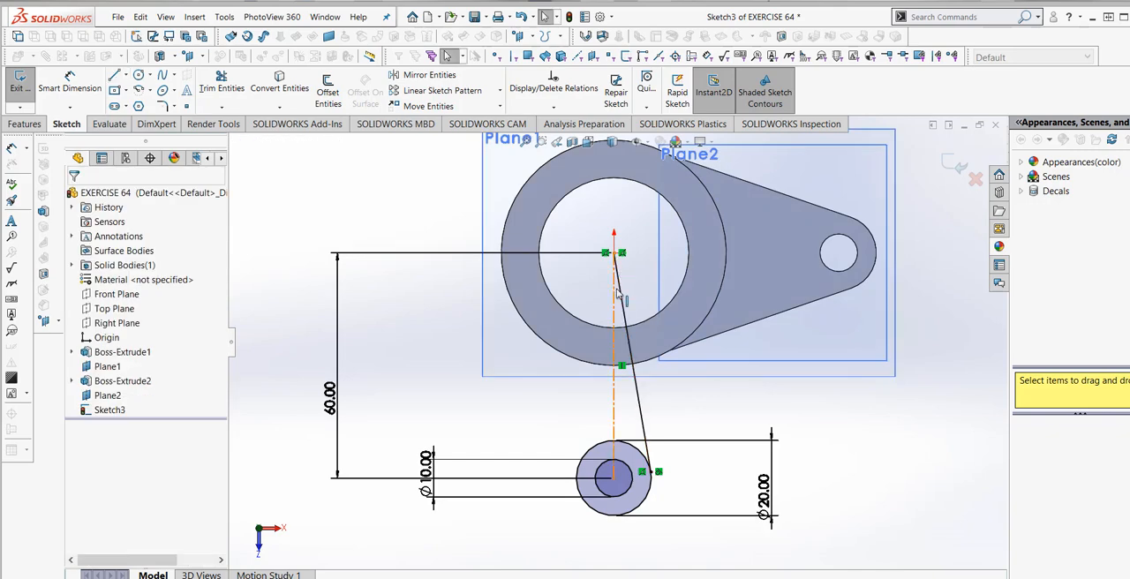
- Delete the slanted line running from the 20 mm circle to the origin
left_click(620, 291)
right_click(620, 298)
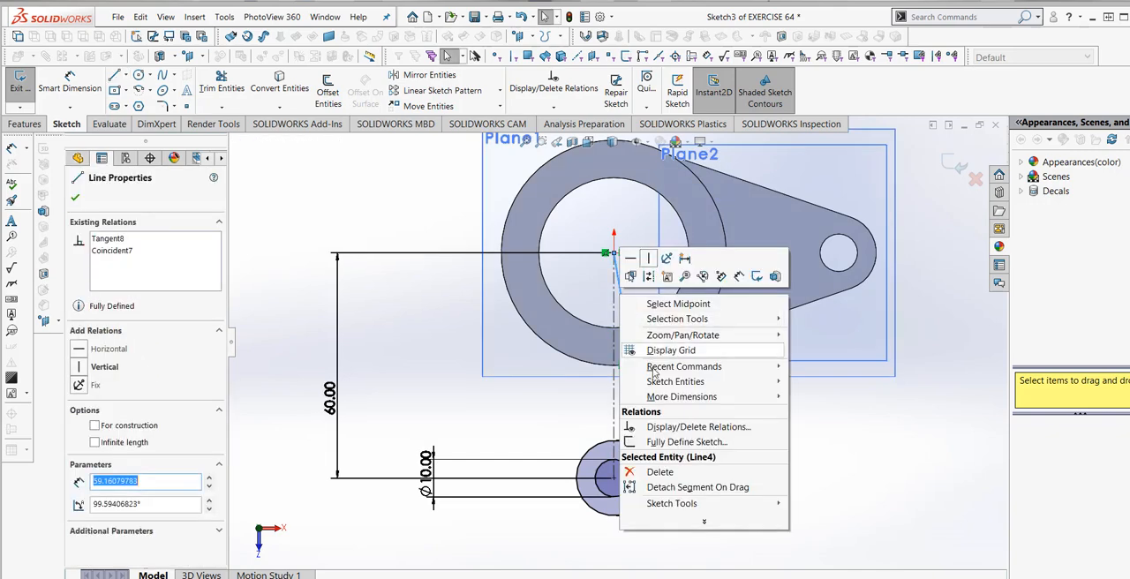
left_click(658, 472)
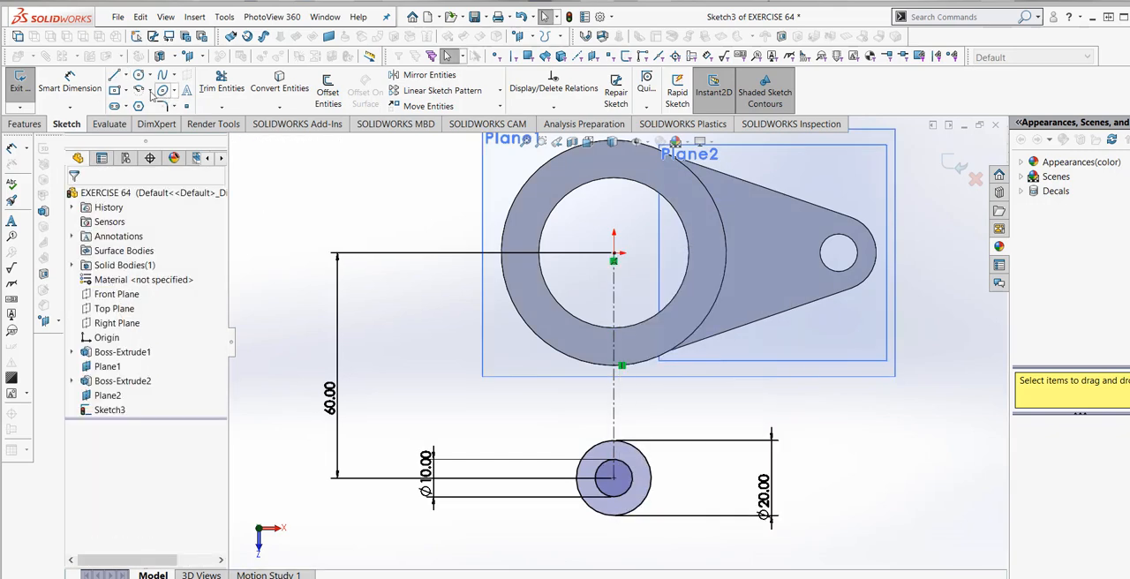
- Draw a line about 57 mm long from the right side of the cylinder's outer edge down to the 20 mm circle, tangent to that circle
left_click(117, 77)
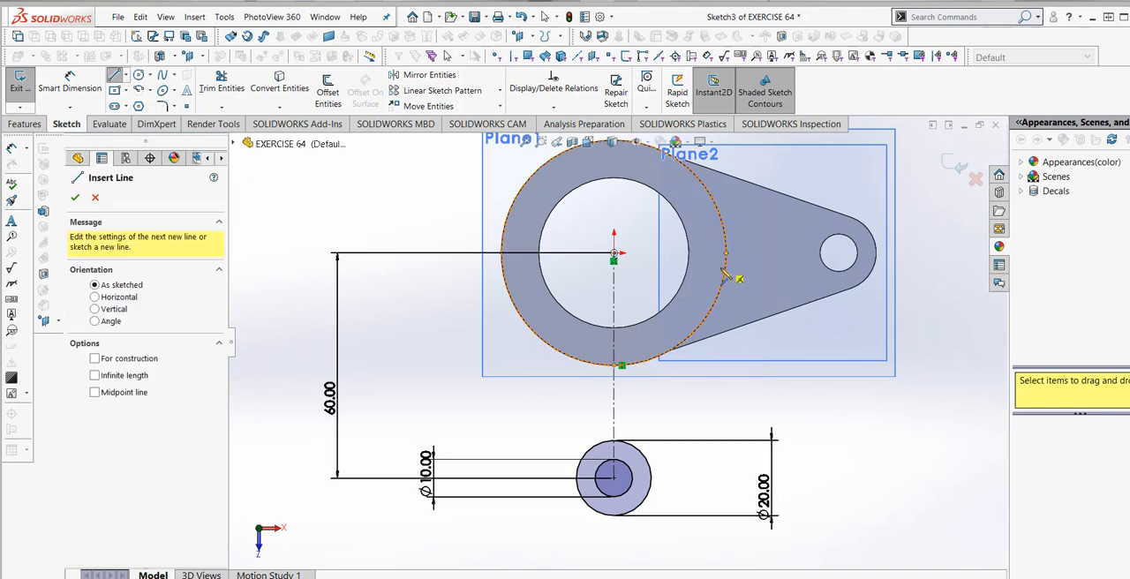
left_click(728, 293)
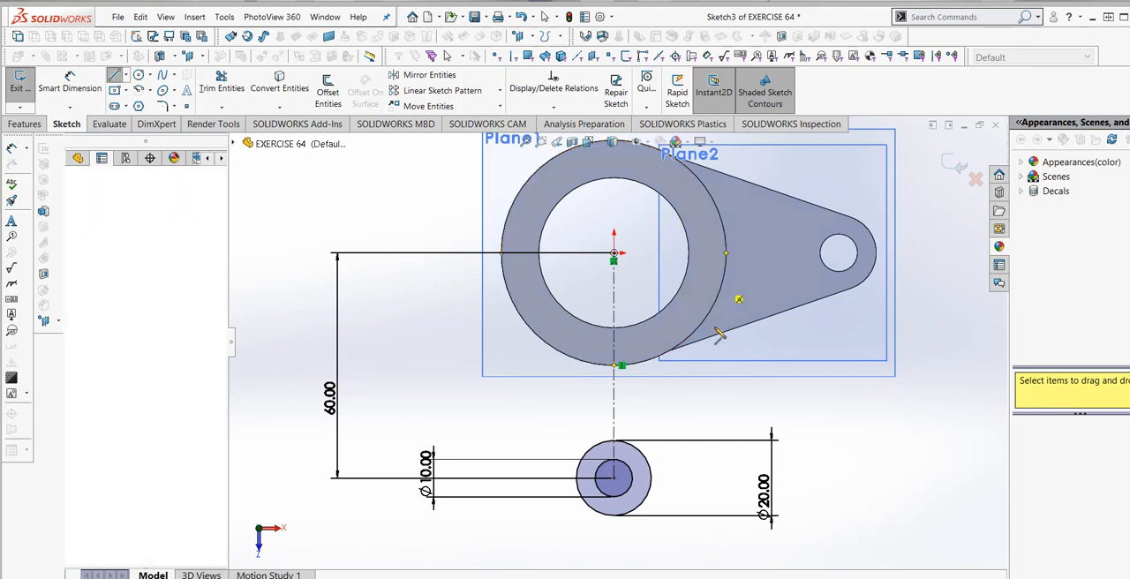
left_click(655, 490)
key("Escape")
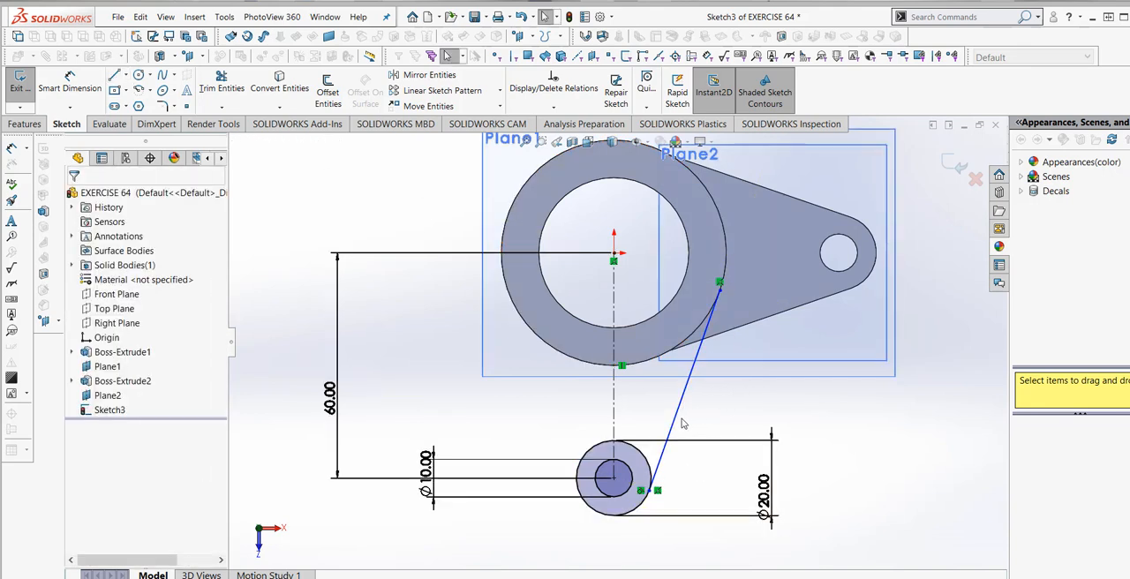
- Mirror a copy of the slanted tangent line about the vertical centerline
left_click(691, 372)
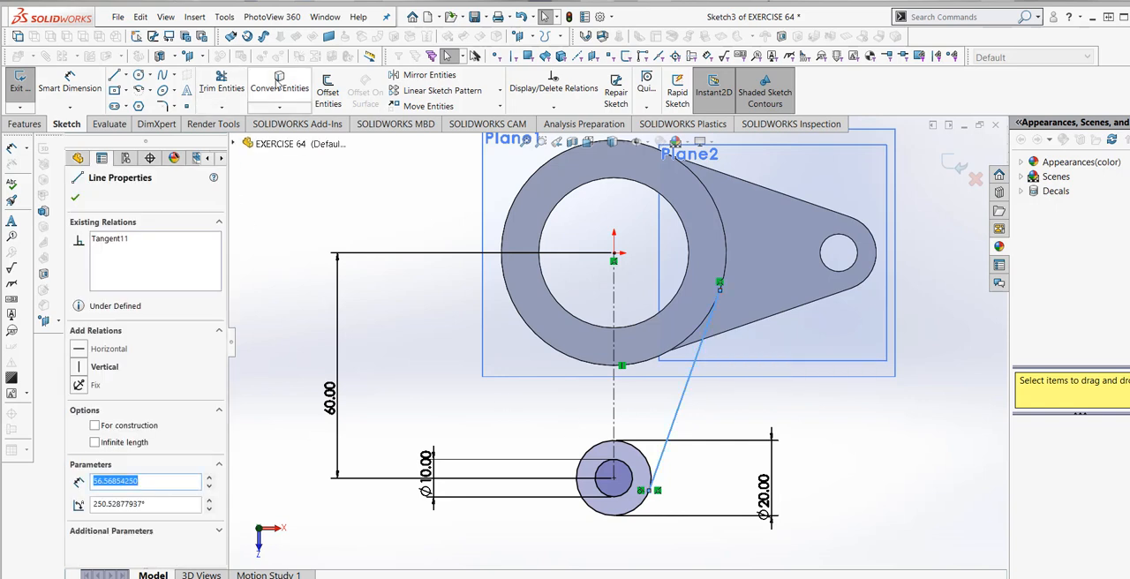
left_click(429, 75)
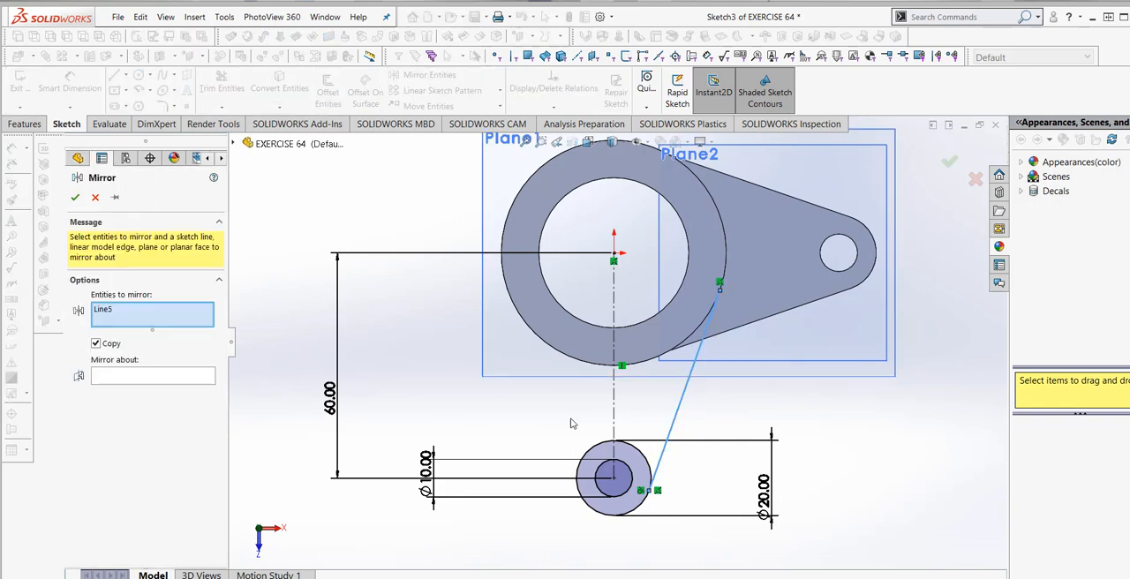
left_click(183, 384)
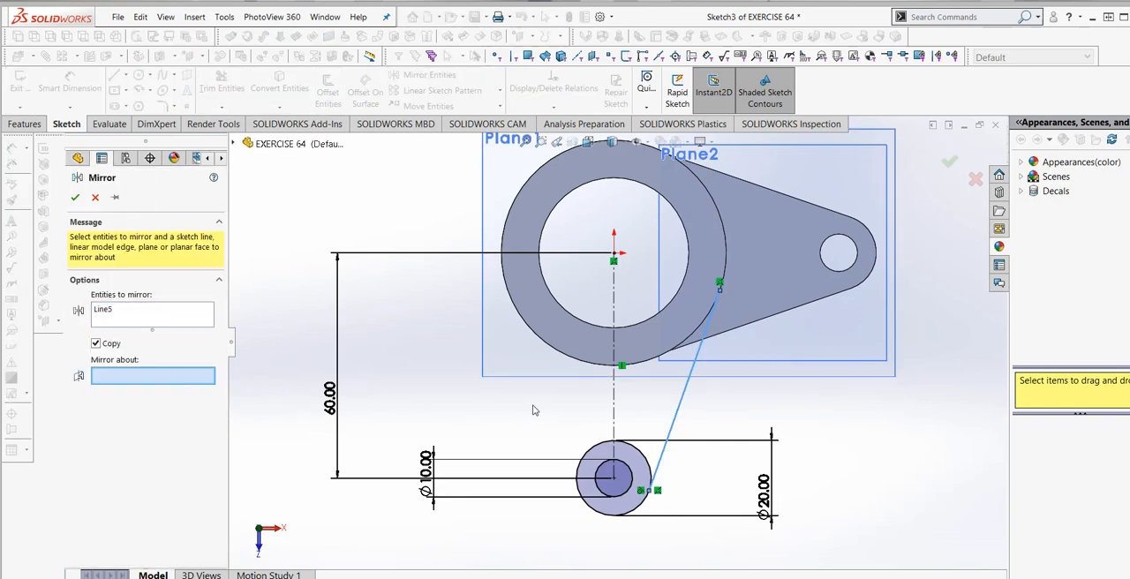
left_click(615, 404)
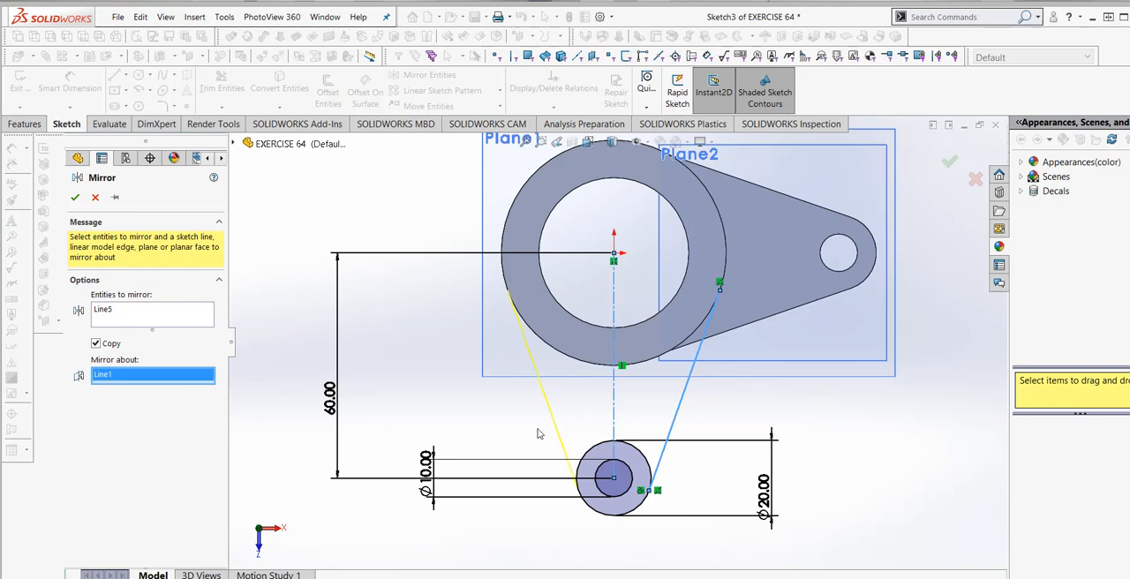
left_click(75, 196)
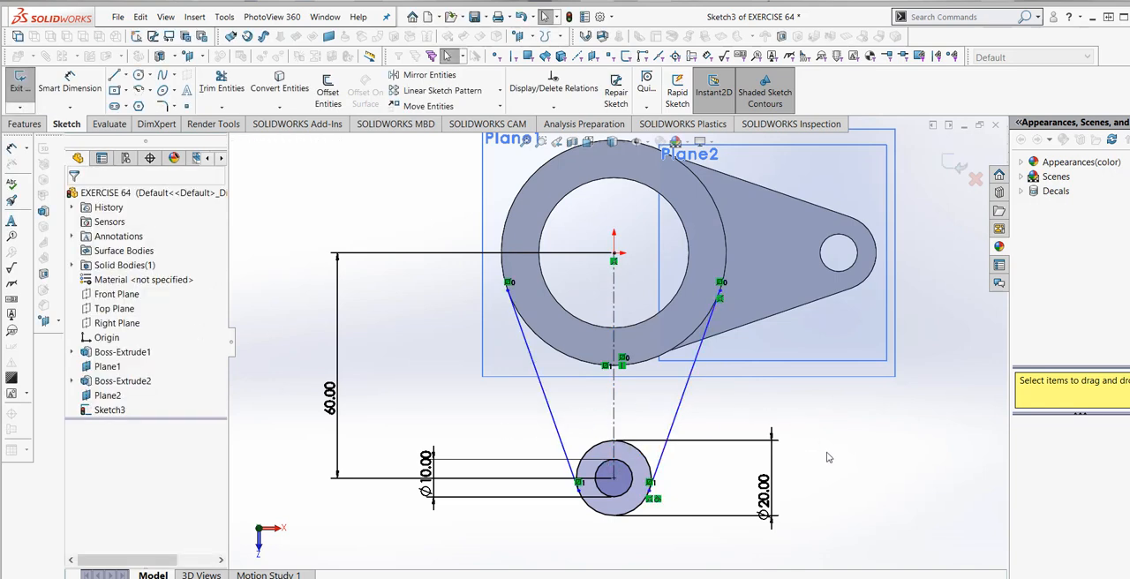
- Trim away the upper arc of the 20 mm circle between the two slanted lines
left_click(222, 88)
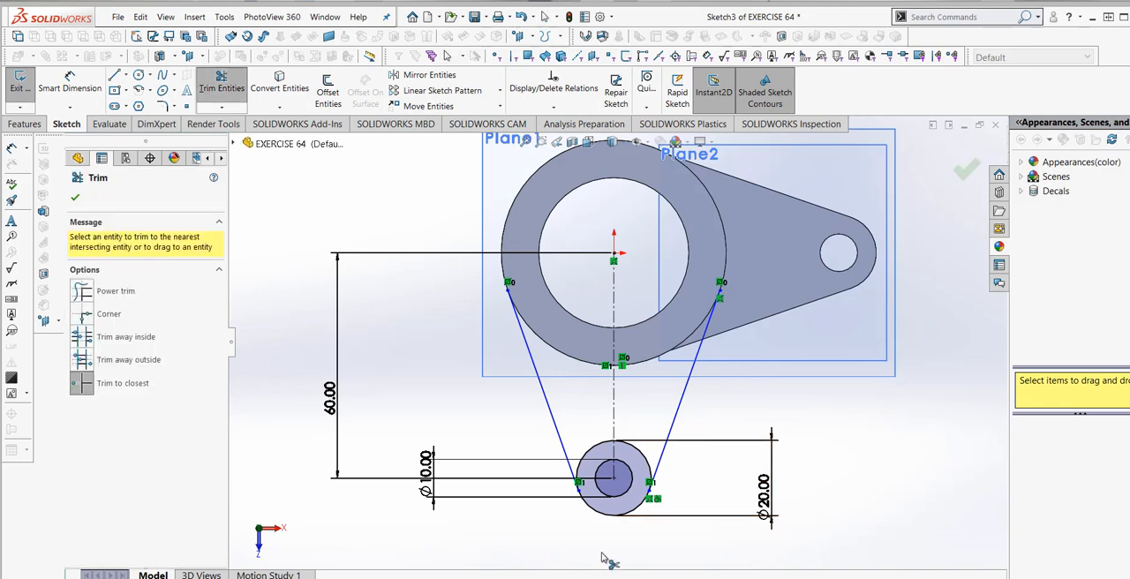
left_click(656, 466)
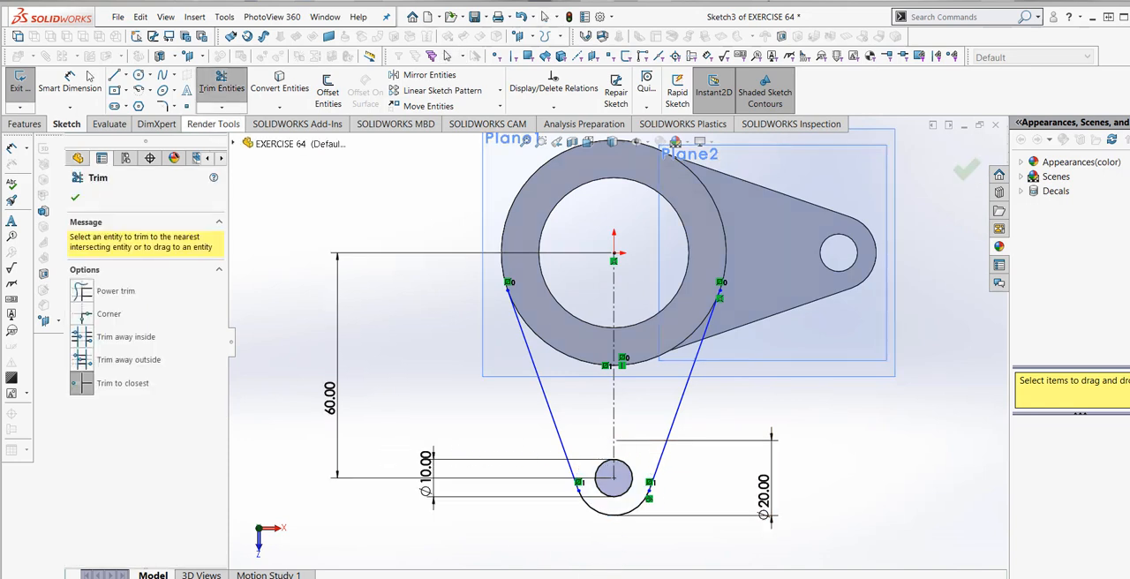
left_click(77, 200)
- Convert the outline of the cylinder's ring-shaped end face into sketch entities
mouse_move(712, 490)
middle_mouse_down()
mouse_move(716, 456)
mouse_move(702, 458)
mouse_move(703, 478)
middle_mouse_up()
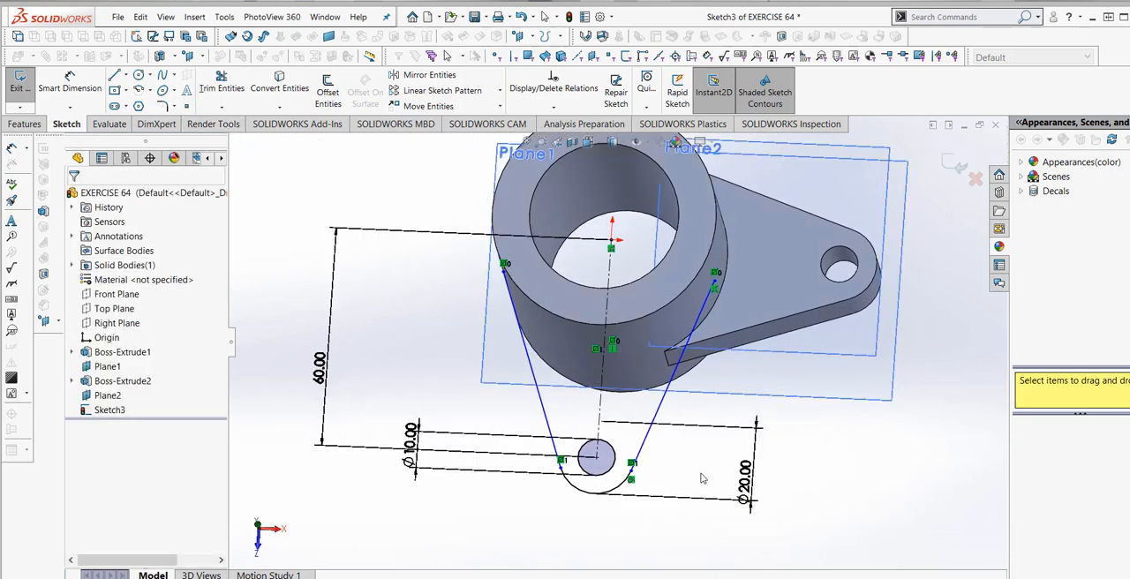
left_click(644, 309)
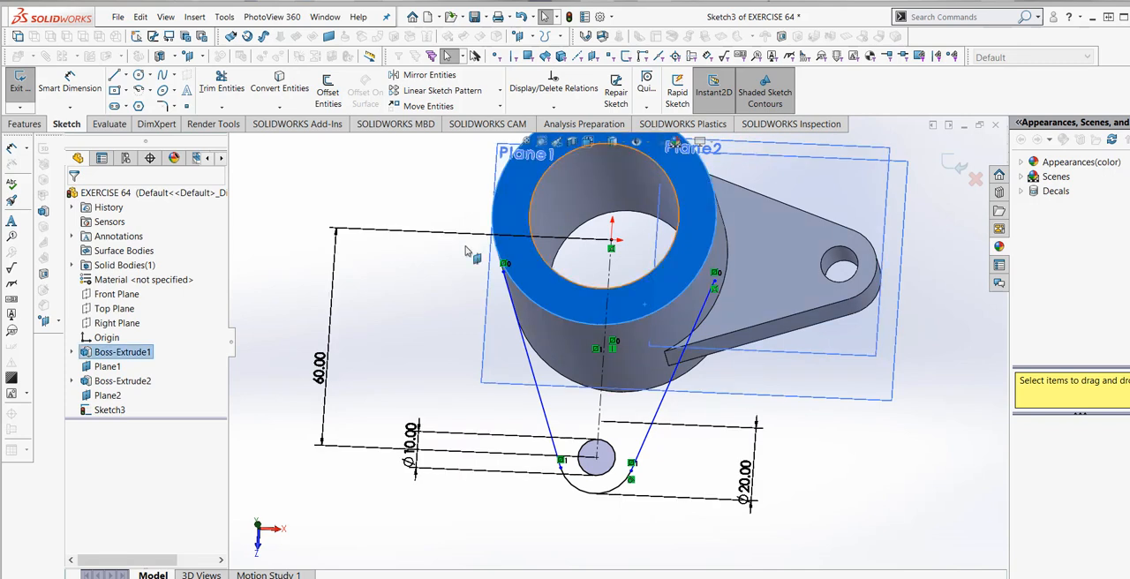
left_click(279, 84)
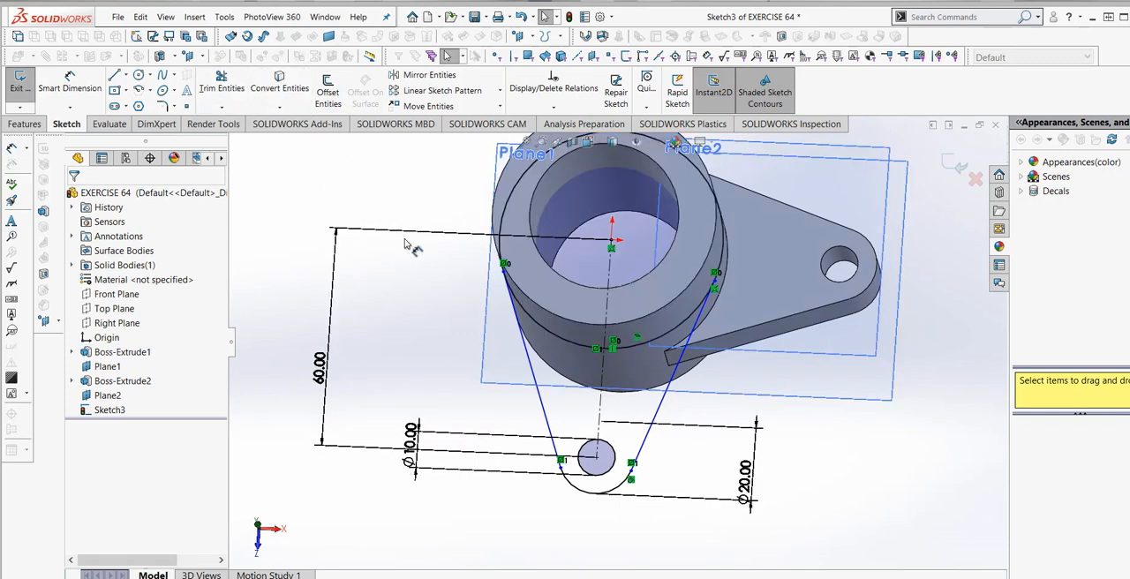
- Trim away the upper part of the converted cylinder circle, keeping only the lower arc between the two slanted lines
left_click(221, 82)
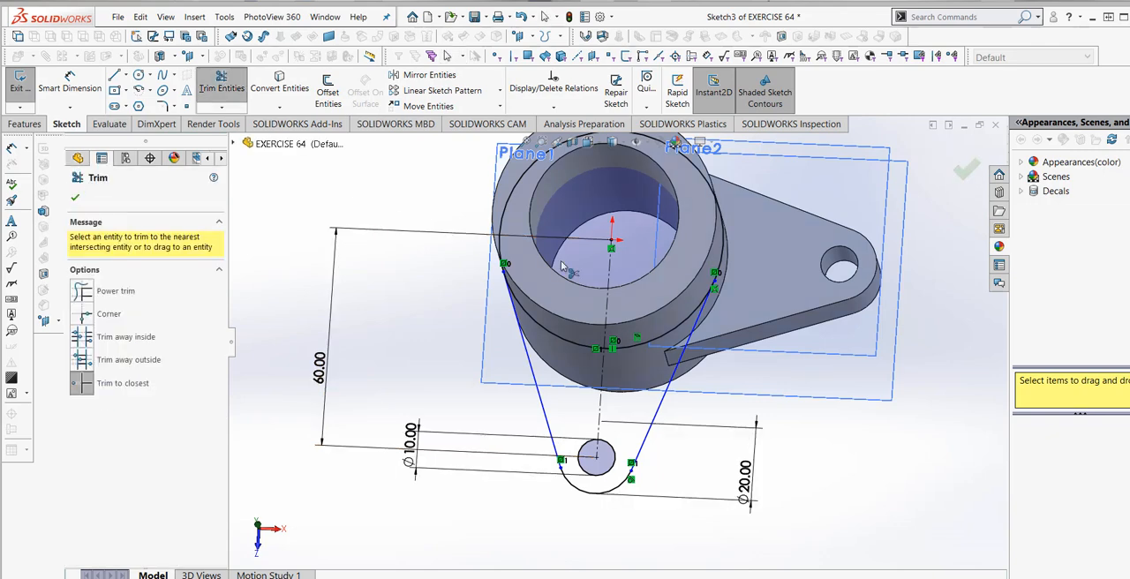
left_click(725, 239)
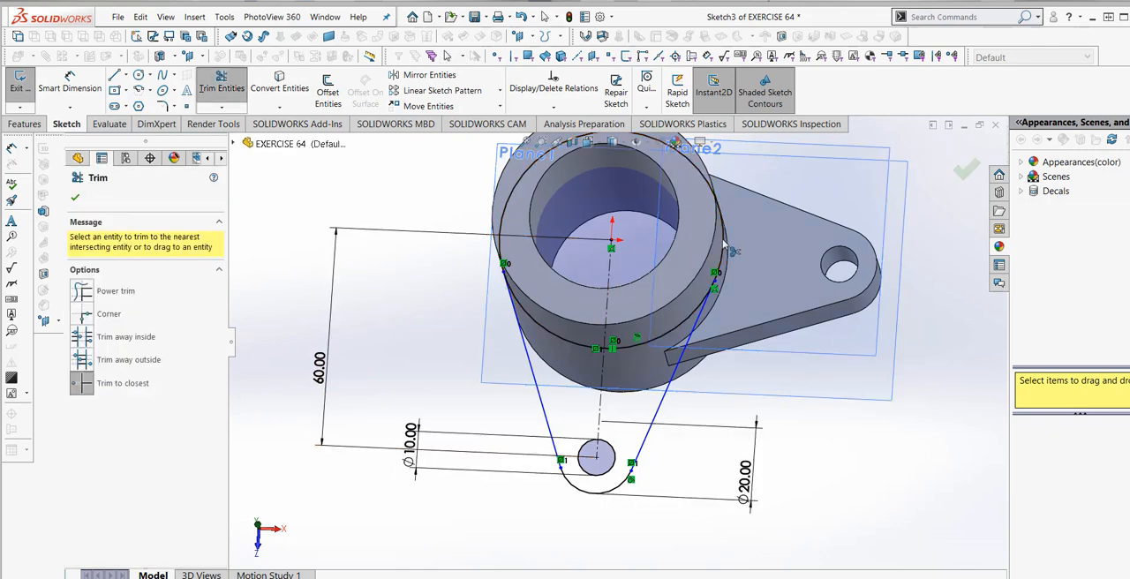
key("Escape")
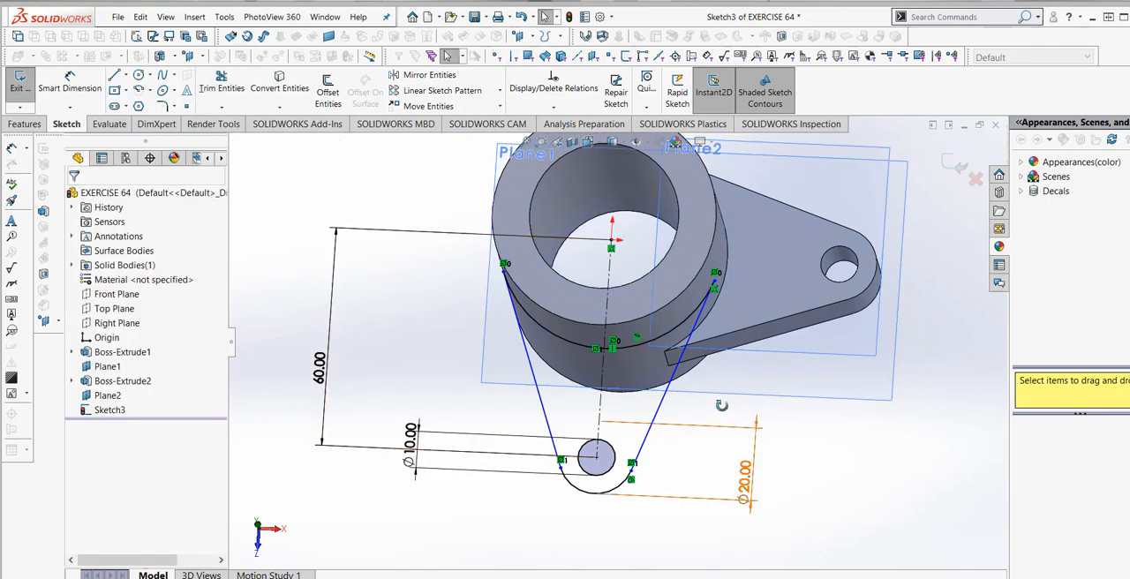
mouse_move(722, 405)
middle_mouse_down()
mouse_move(733, 415)
mouse_move(680, 497)
middle_mouse_up()
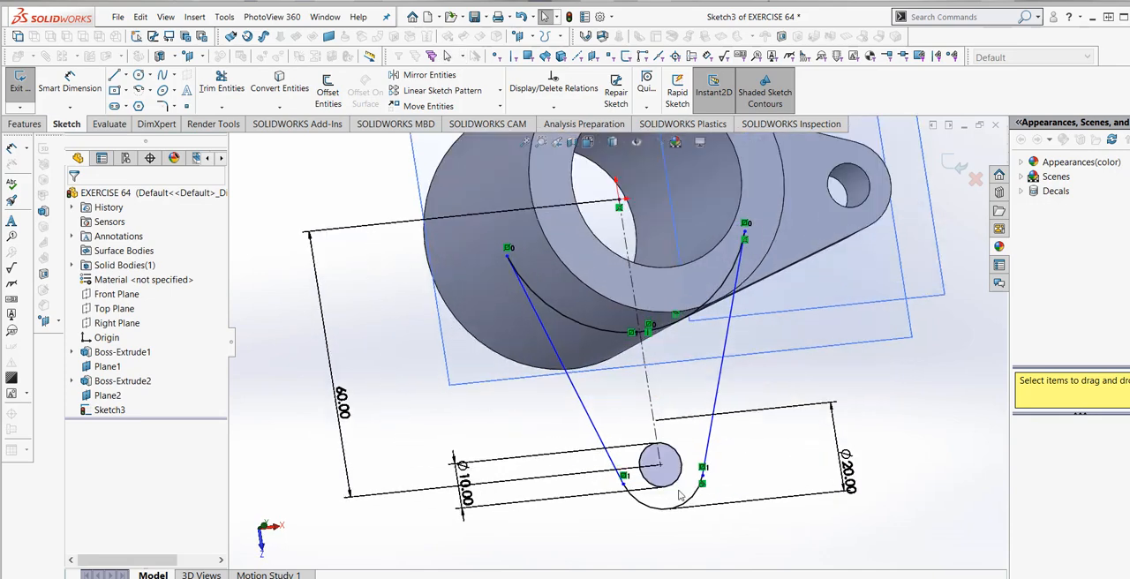
- Examine the second lug's closed sketch profile against the cylinder wall and the first lug from several angles
scroll(680, 493, "down", 7)
mouse_move(638, 406)
middle_mouse_down()
mouse_move(655, 427)
mouse_move(695, 404)
mouse_move(661, 398)
mouse_move(648, 413)
middle_mouse_up()
scroll(654, 428, "up", 5)
scroll(636, 388, "down", 5)
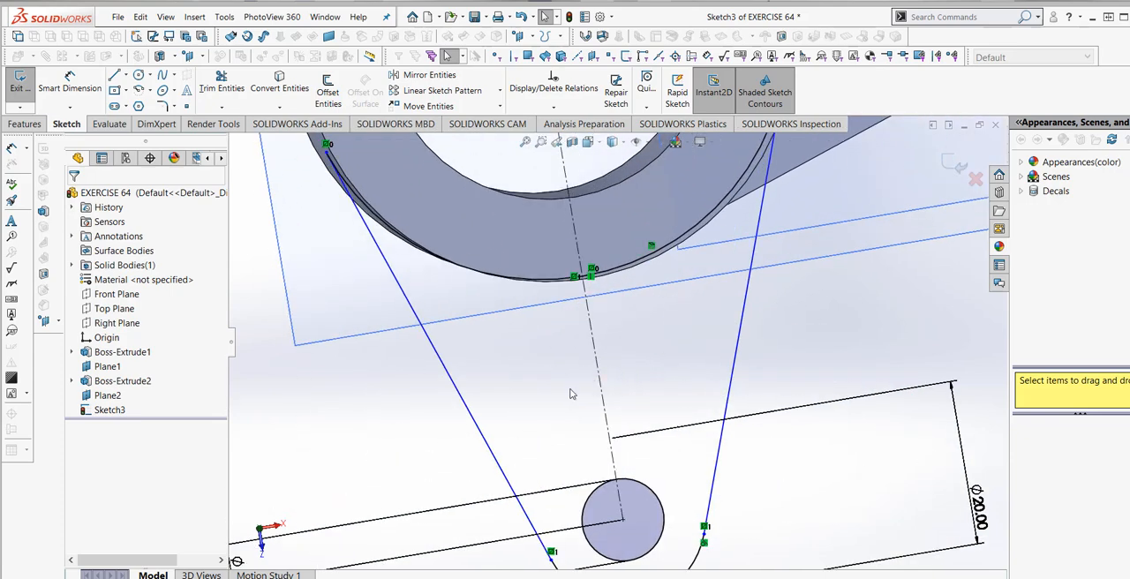
scroll(574, 391, "up", 5)
mouse_move(591, 380)
middle_mouse_down()
mouse_move(618, 309)
mouse_move(565, 274)
middle_mouse_up()
scroll(529, 265, "down", 5)
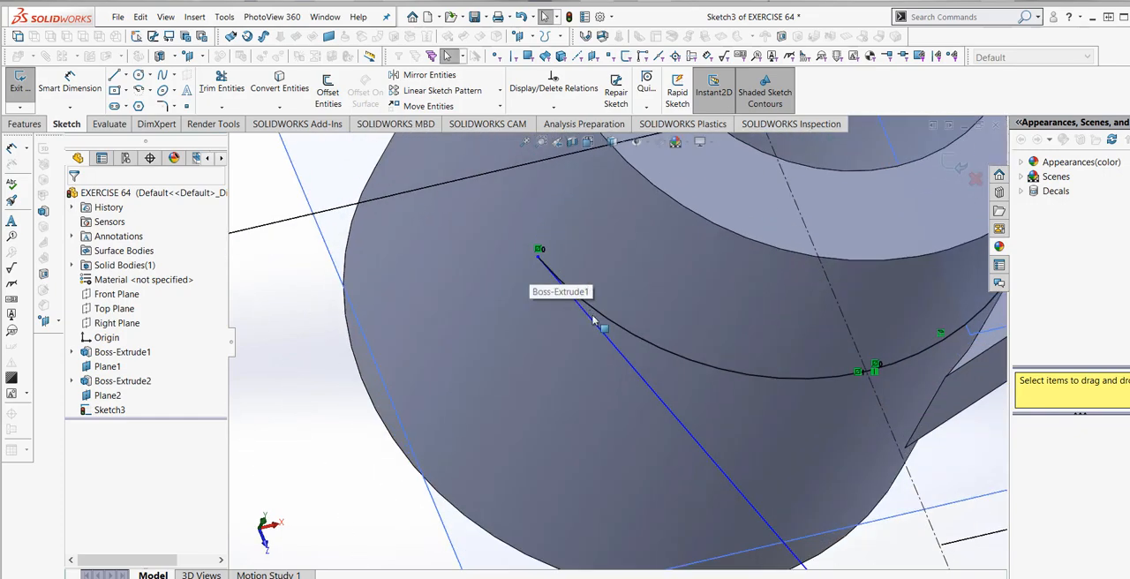
scroll(614, 343, "up", 8)
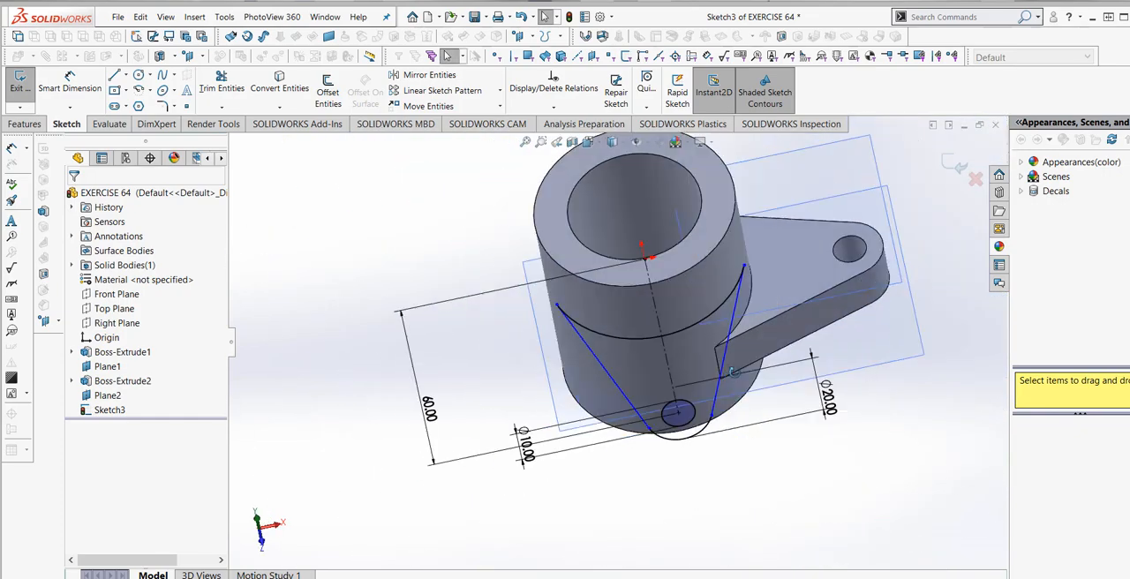
mouse_move(735, 372)
middle_mouse_down()
mouse_move(692, 450)
mouse_move(689, 434)
mouse_move(687, 463)
middle_mouse_up()
scroll(657, 452, "down", 7)
scroll(680, 474, "up", 4)
scroll(693, 448, "up", 4)
scroll(655, 237, "down", 5)
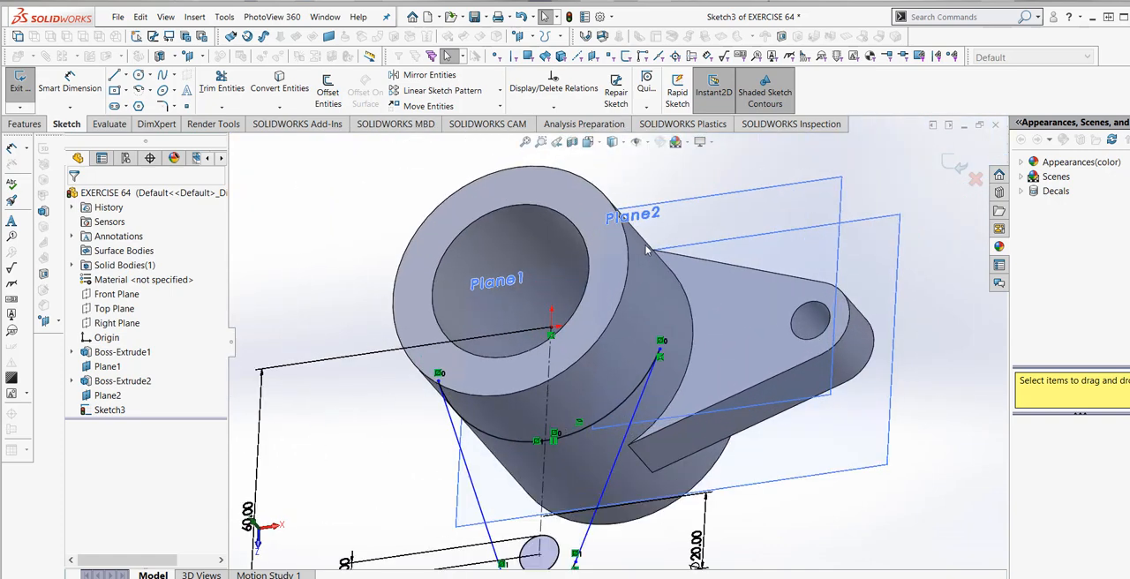
- Extrude the second lug's profile as a blind boss 10 mm deep, merged with the cylinder
scroll(526, 282, "up", 2)
left_click(26, 124)
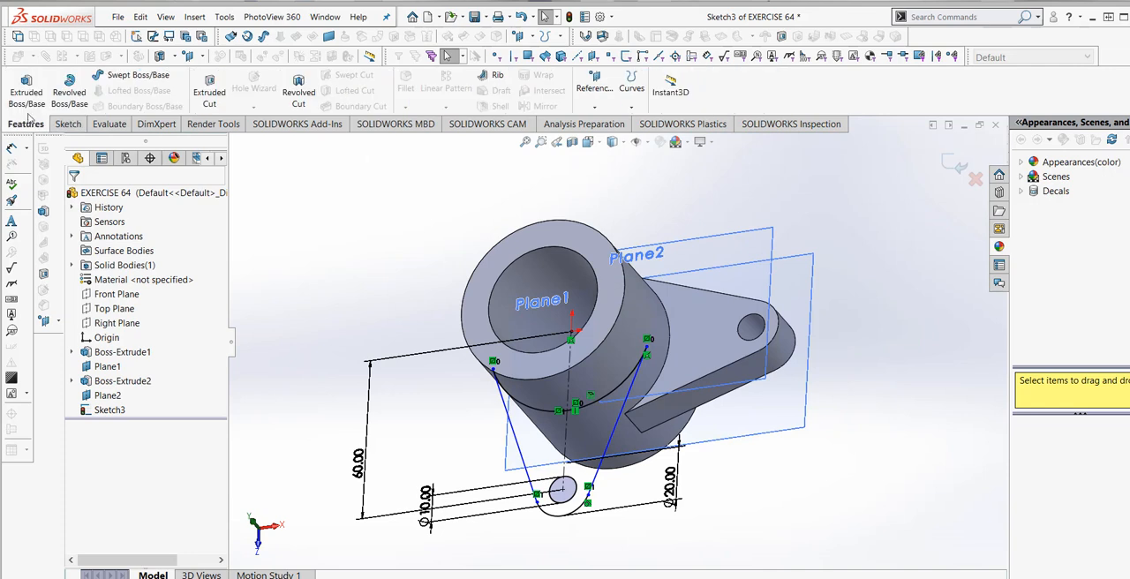
left_click(26, 92)
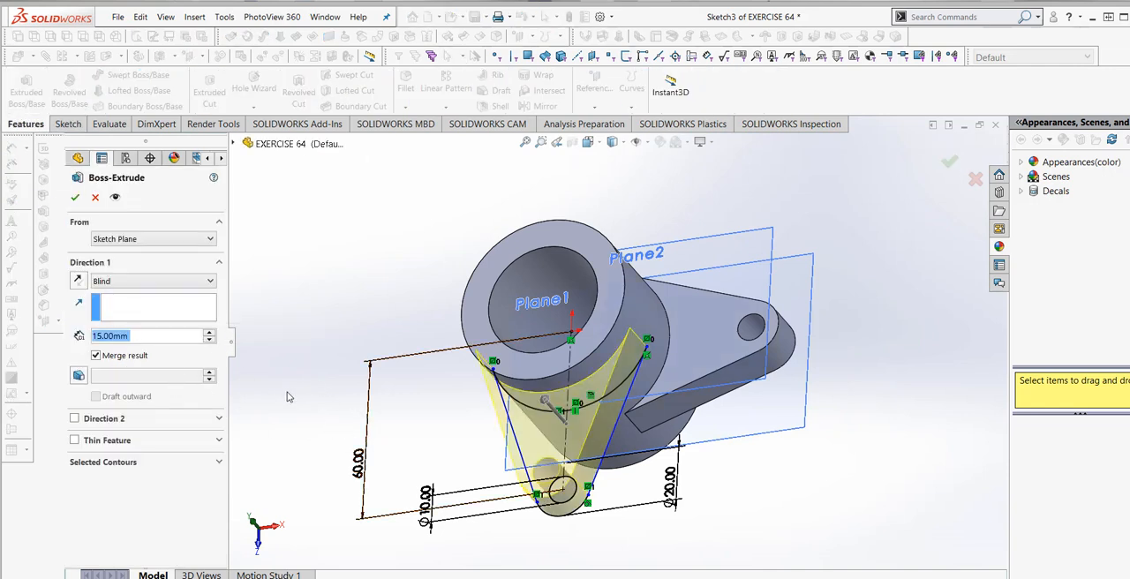
left_click_drag(140, 335, 68, 338)
type("10")
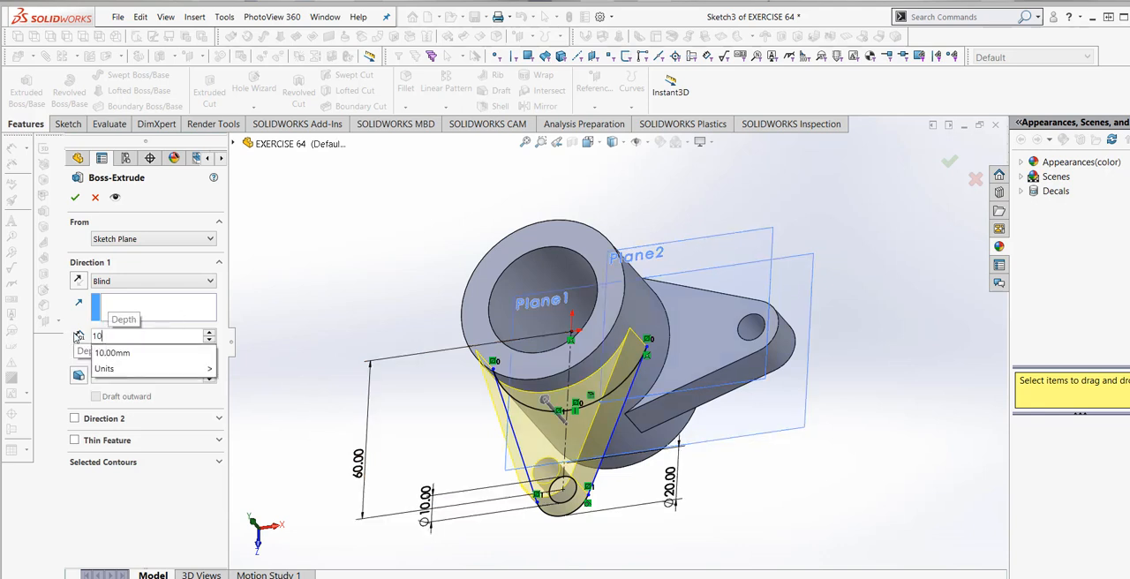
left_click(151, 353)
left_click(76, 198)
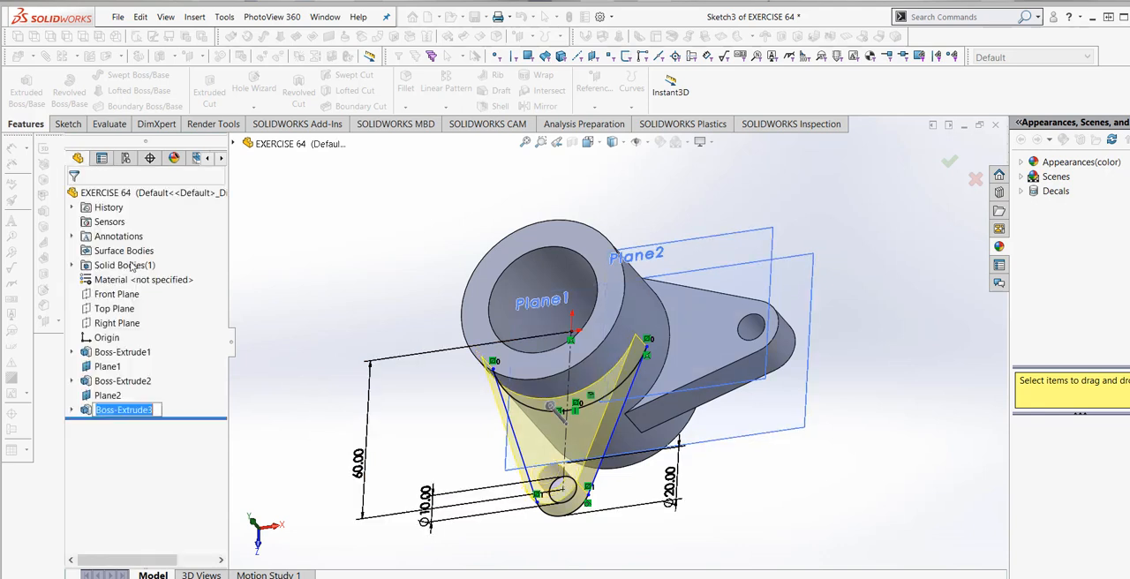
- Hide the two offset reference planes, Plane2 and Plane1
middle_click_drag(361, 279, 370, 362)
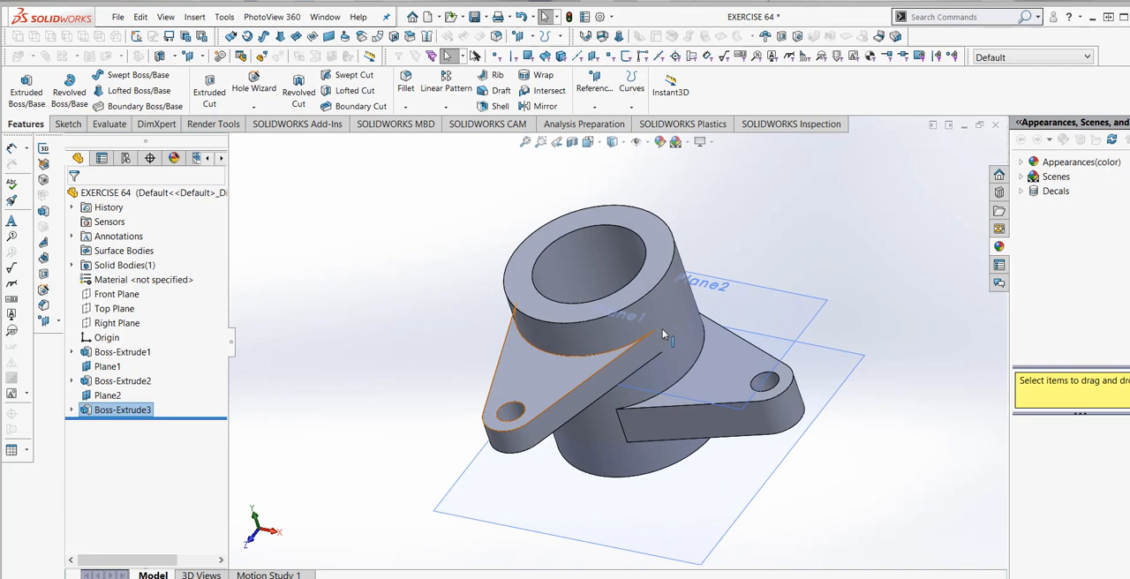
left_click(819, 311)
right_click(821, 312)
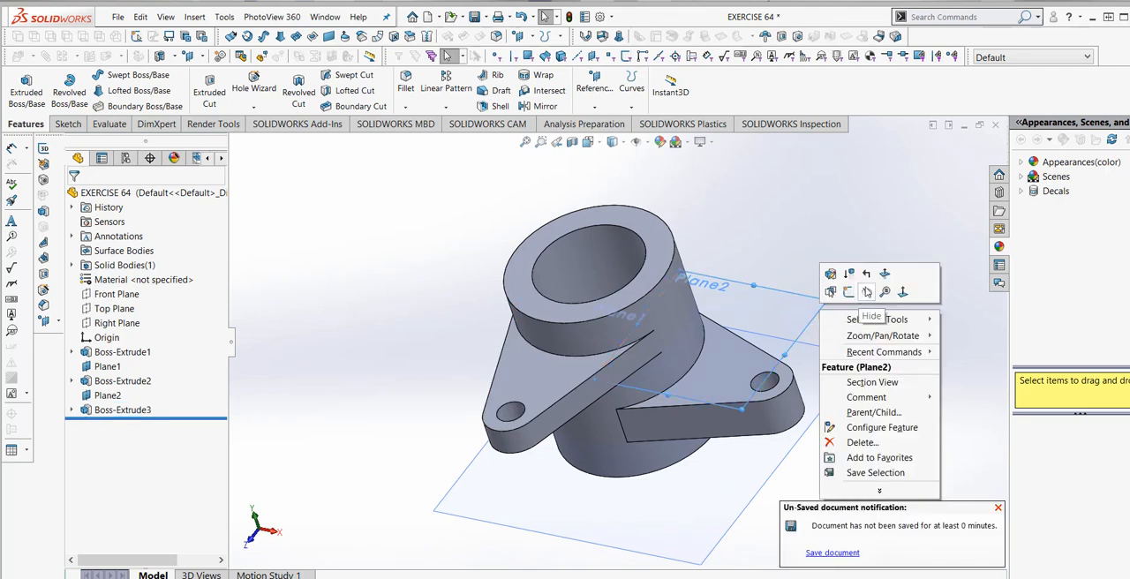
left_click(867, 292)
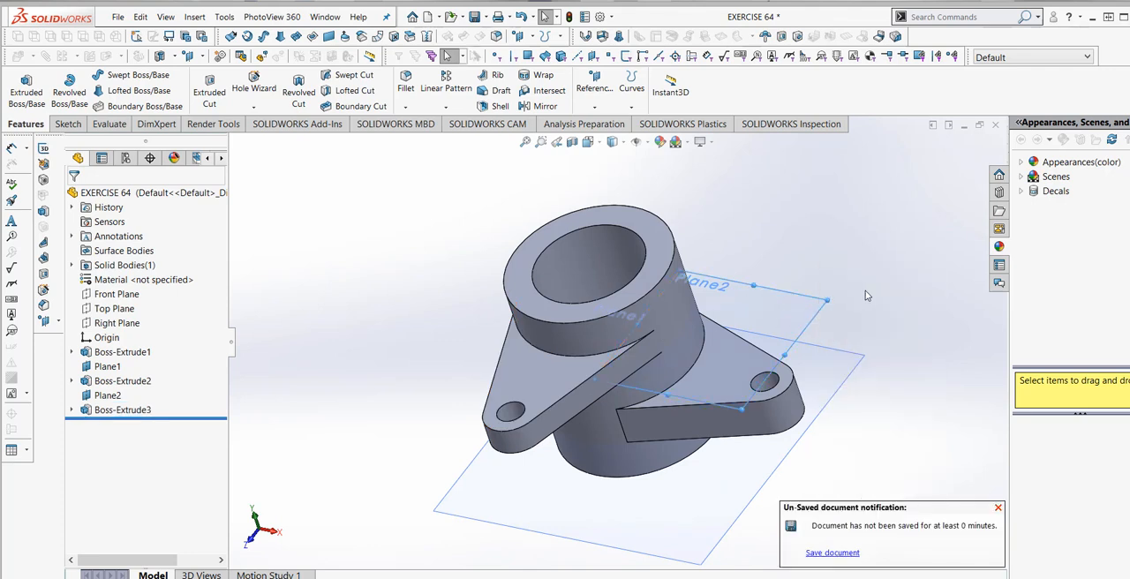
right_click(864, 366)
left_click(906, 344)
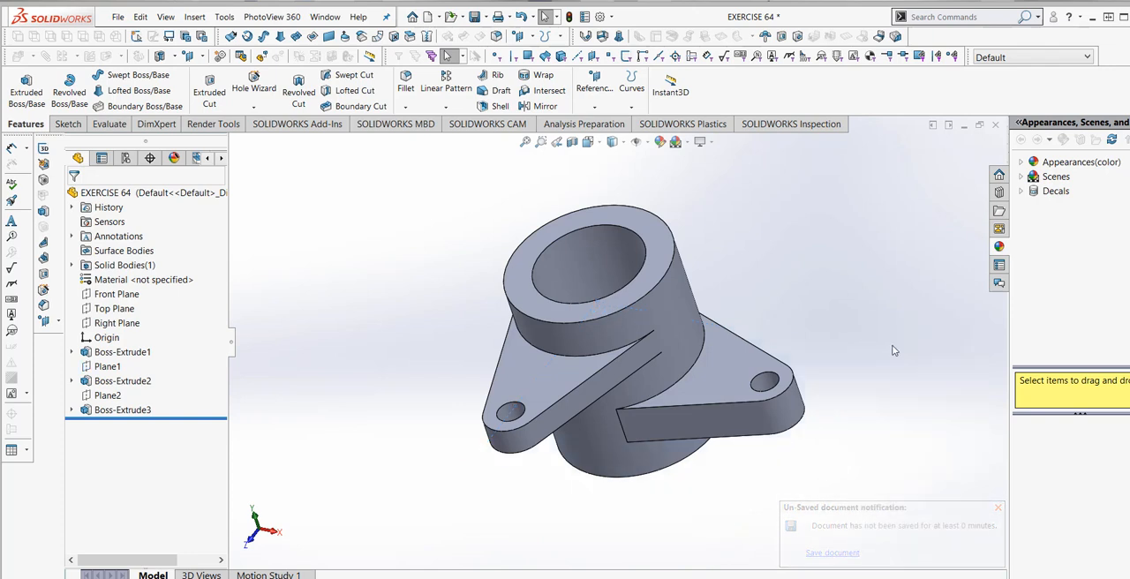
- Inspect the finished cylinder and both lugs, and save the part
middle_click_drag(786, 312, 775, 353)
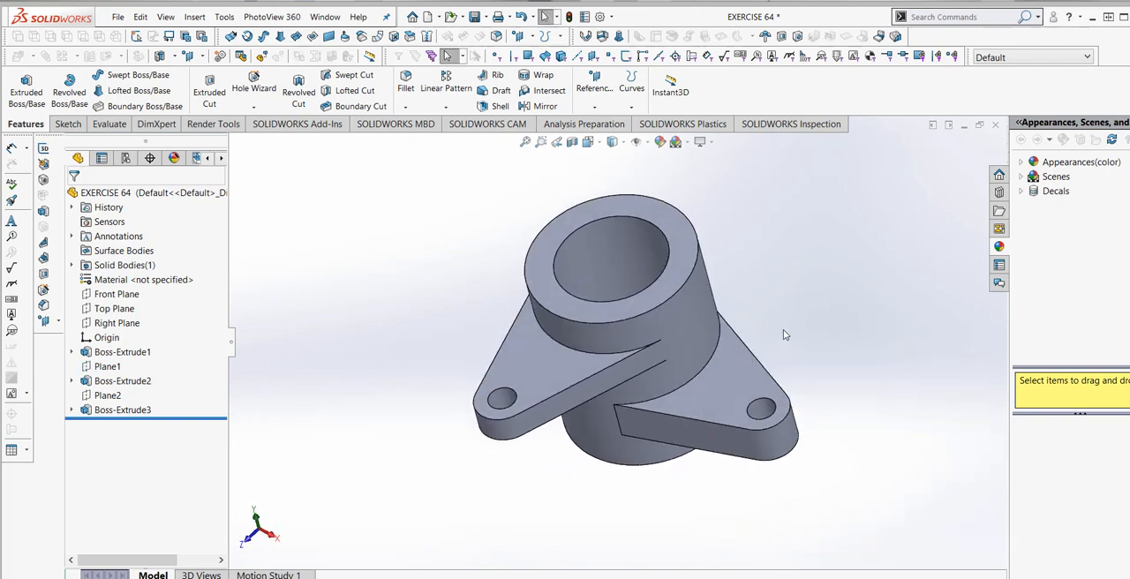
scroll(808, 328, "up", 2)
scroll(616, 314, "down", 3)
scroll(681, 319, "up", 1)
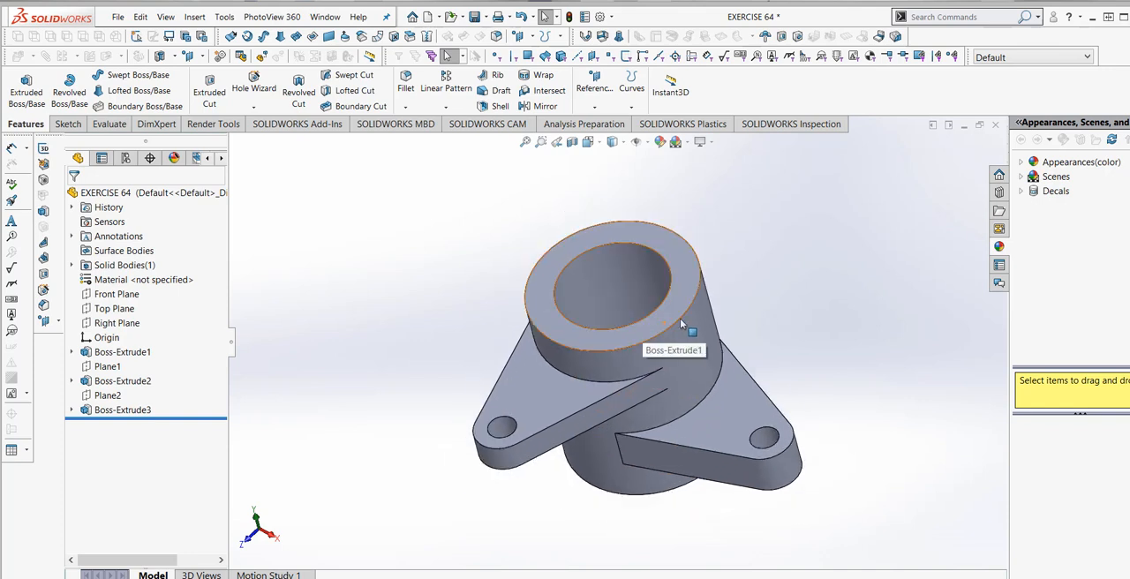
middle_click_drag(683, 322, 712, 330)
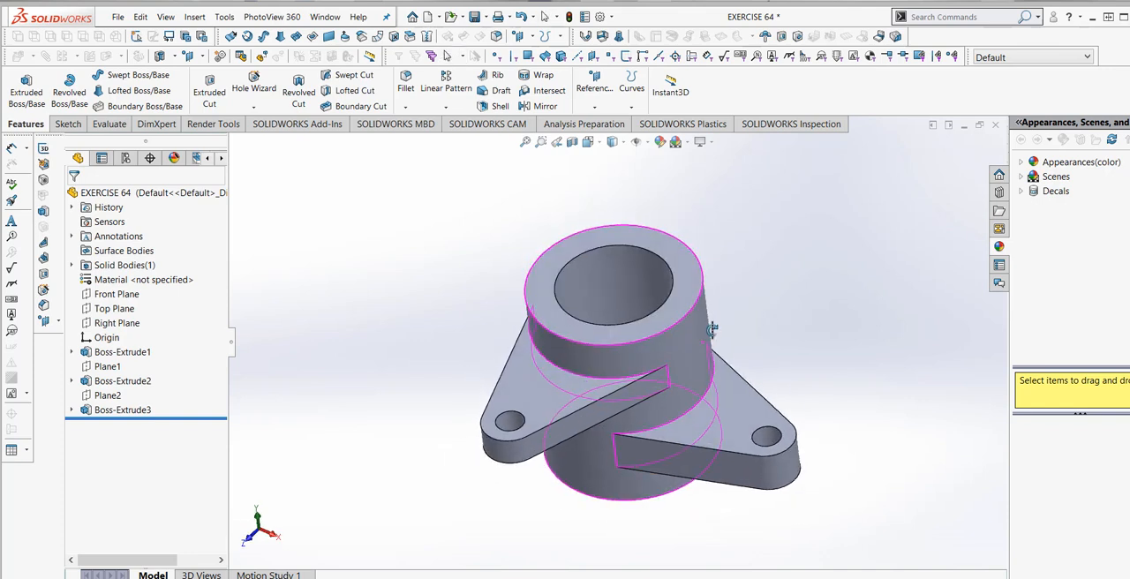
left_click(475, 18)
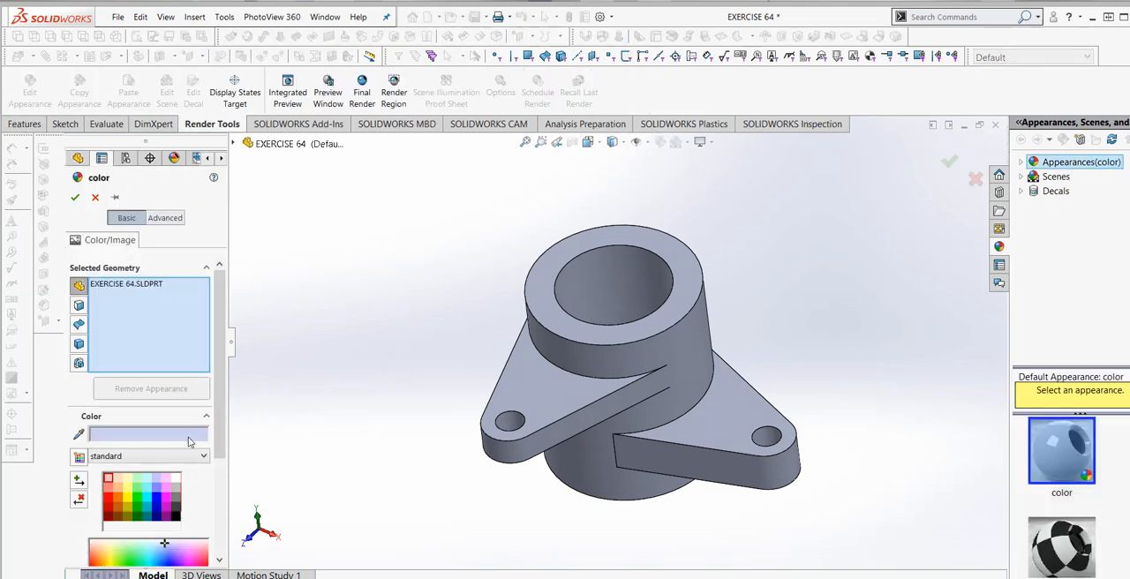
- Look through the basic colour settings of the whole part's appearance, including the swatch palettes and RGB values
left_click_drag(221, 376, 219, 478)
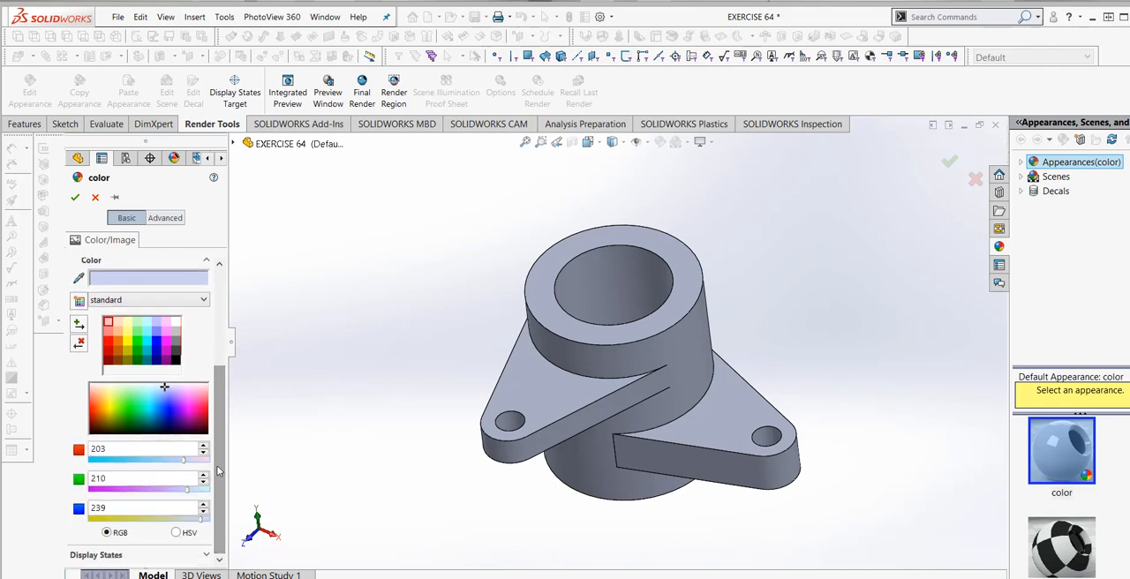
scroll(218, 472, "up", 3)
left_click(203, 378)
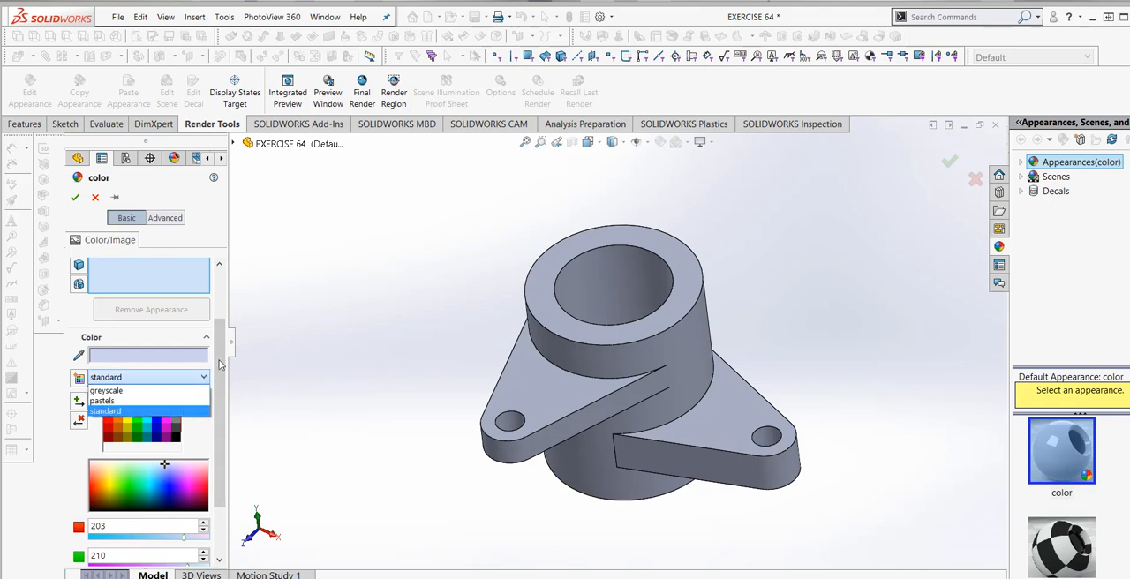
left_click(223, 355)
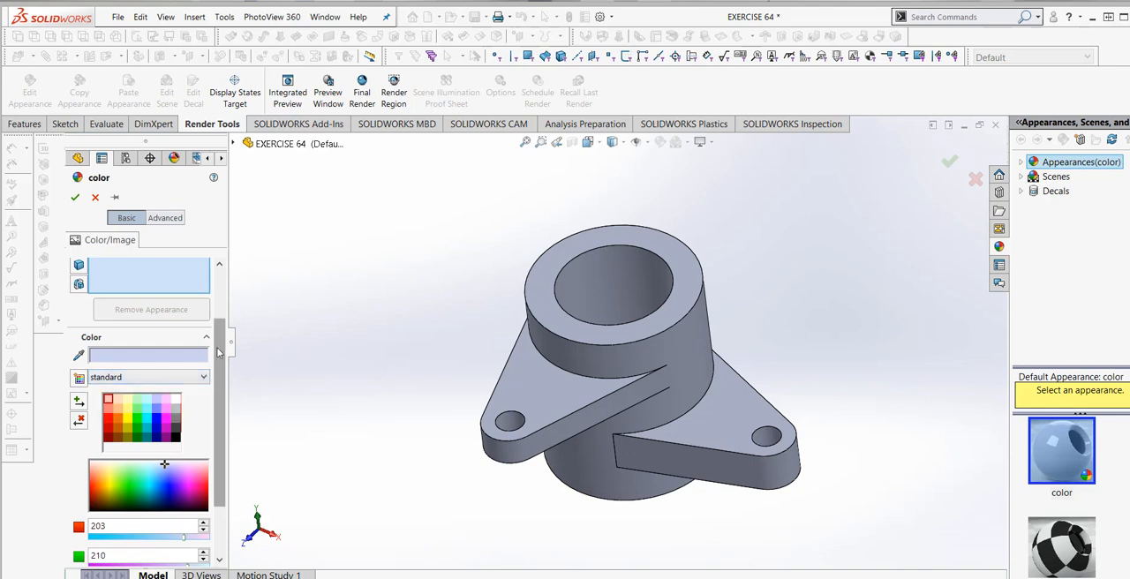
scroll(218, 353, "up", 3)
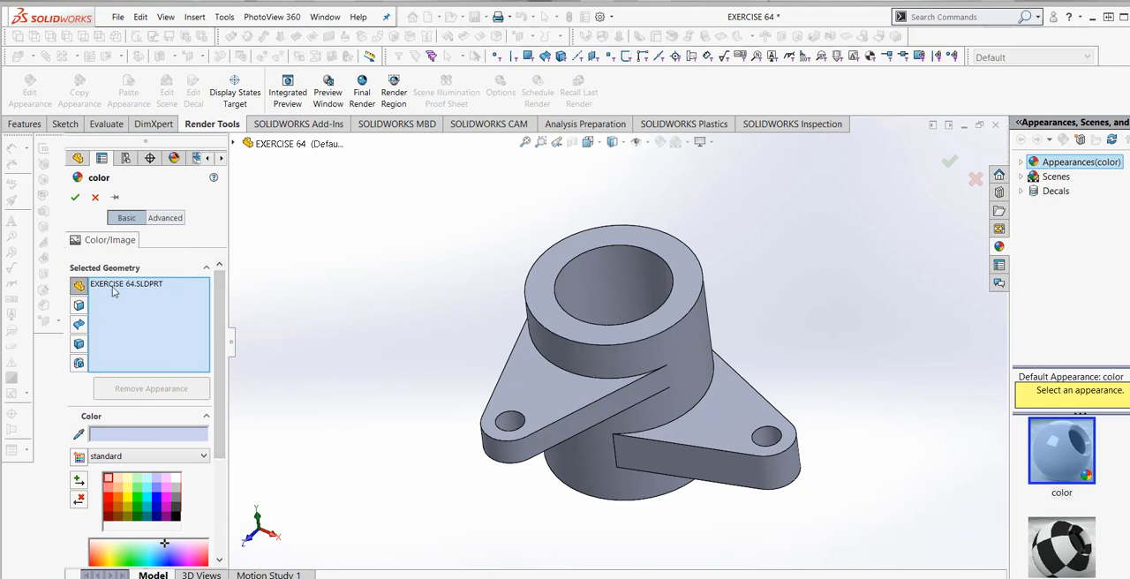
scroll(172, 371, "down", 5)
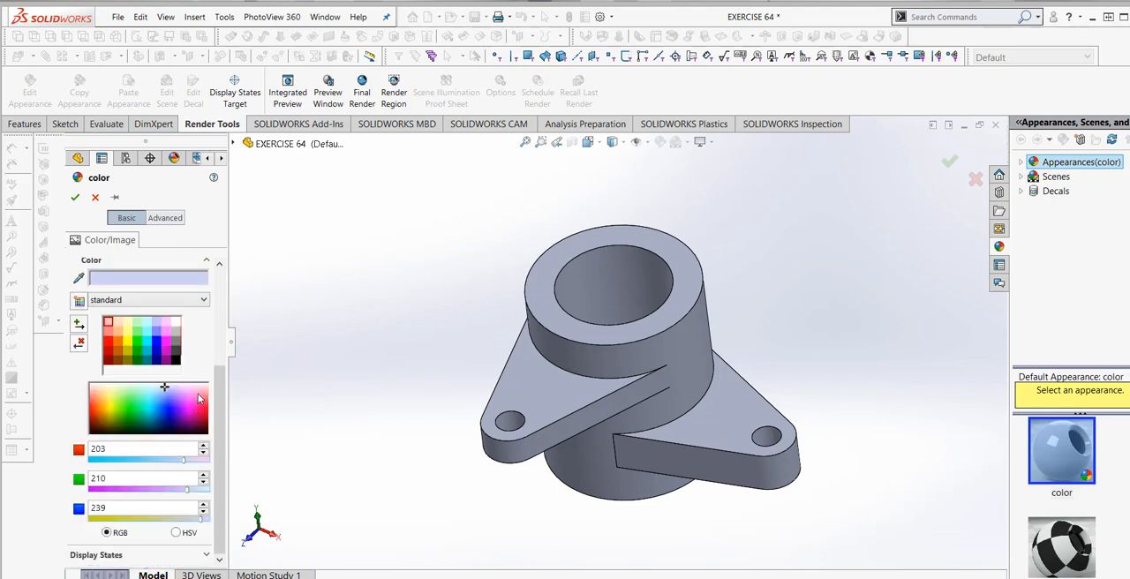
scroll(214, 423, "up", 5)
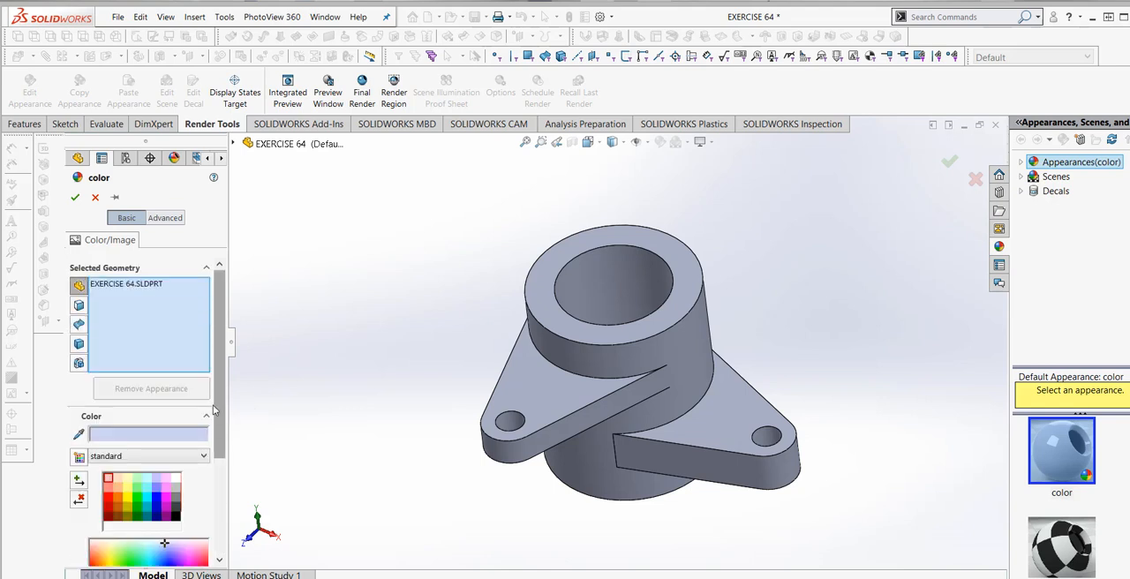
- Switch to the advanced appearance settings and review the mapping, surface finish, illumination and colour/image options
left_click(166, 220)
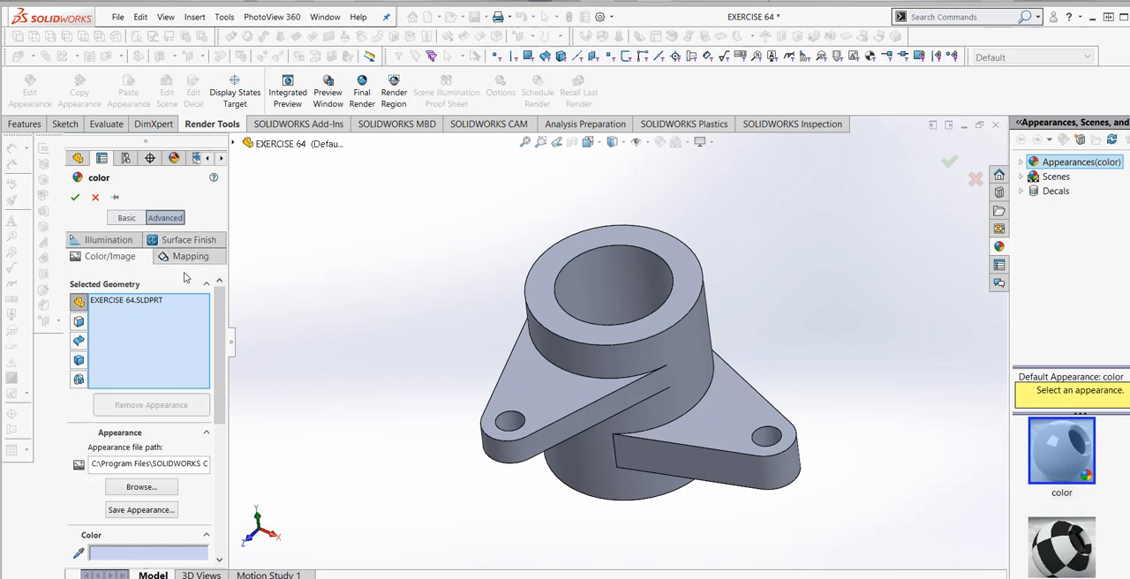
left_click(172, 259)
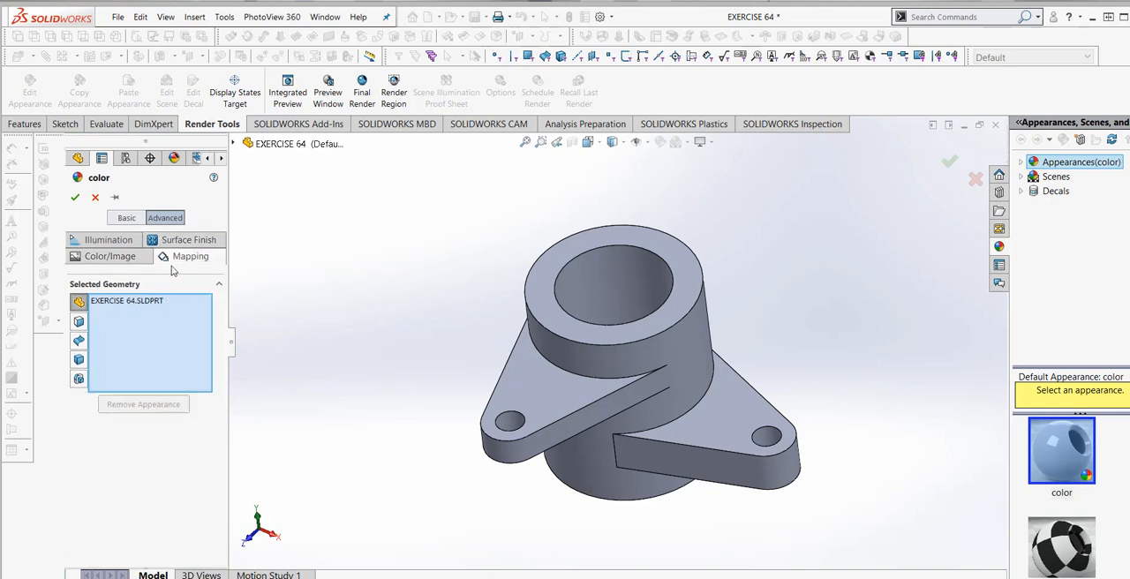
left_click(175, 243)
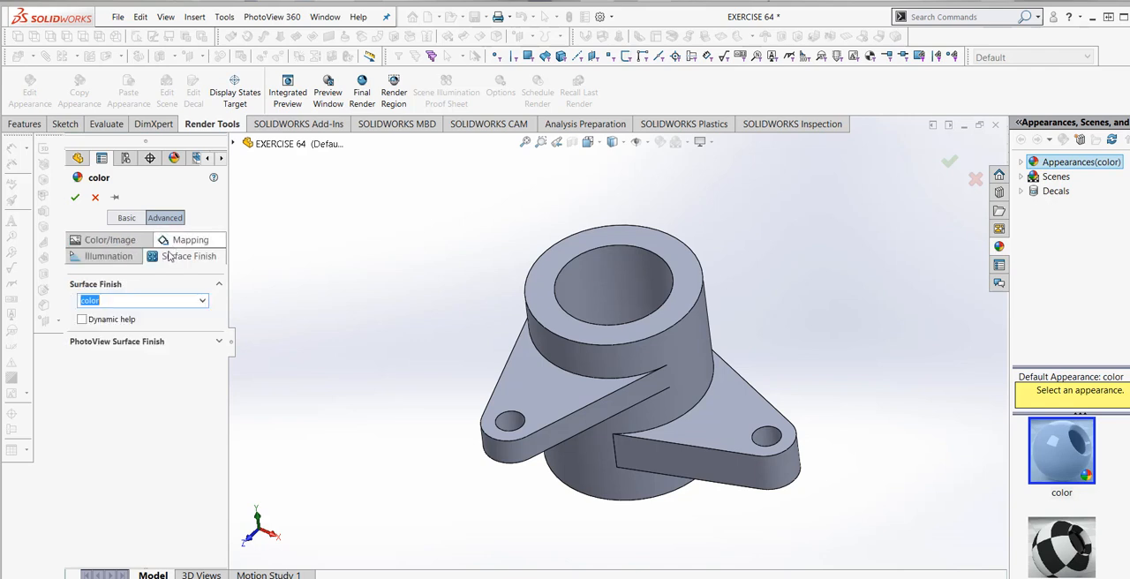
left_click(122, 258)
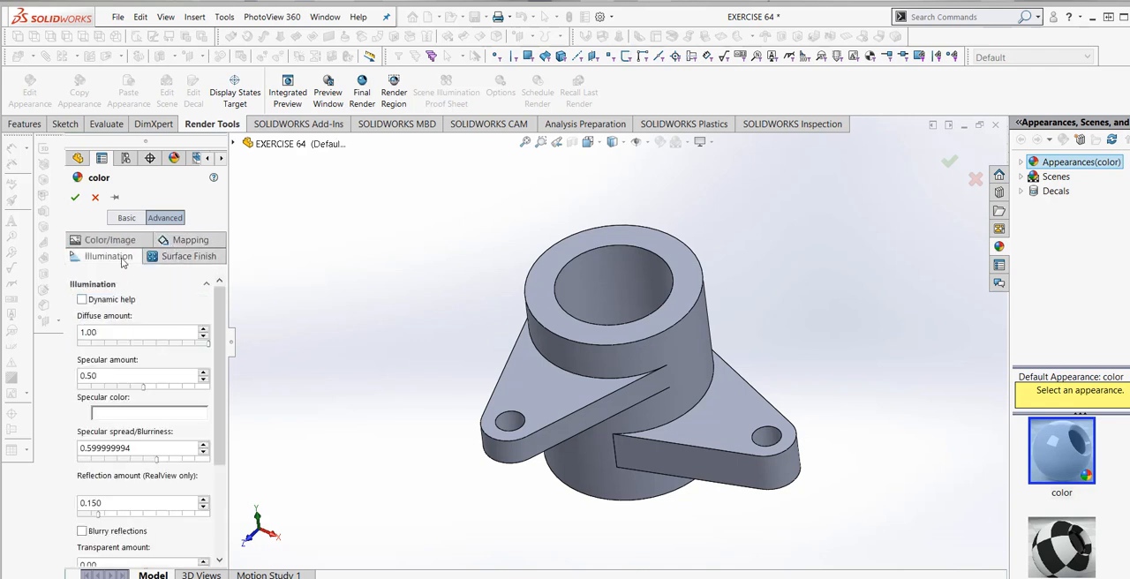
left_click(113, 240)
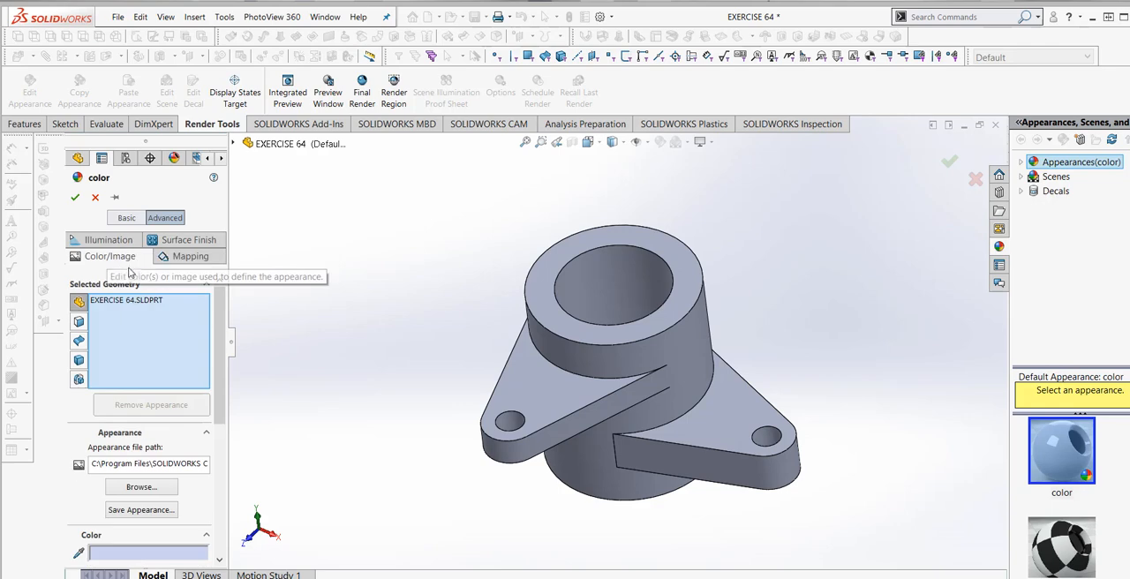
- Load the appearance file polished copper.p2m from the metal/copper materials folder onto the whole part
left_click_drag(216, 339, 226, 389)
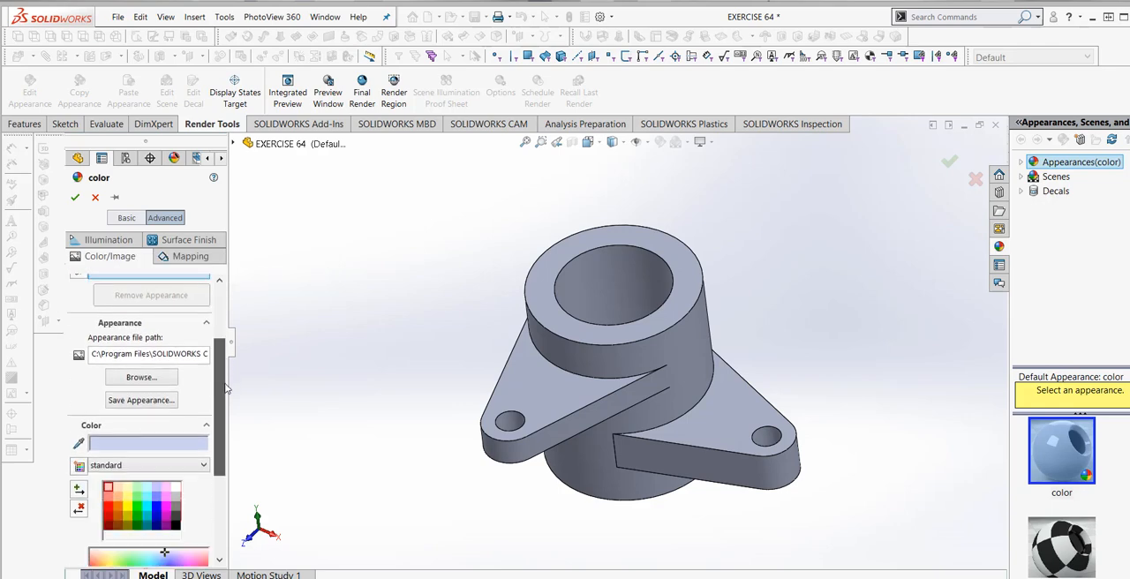
left_click(141, 377)
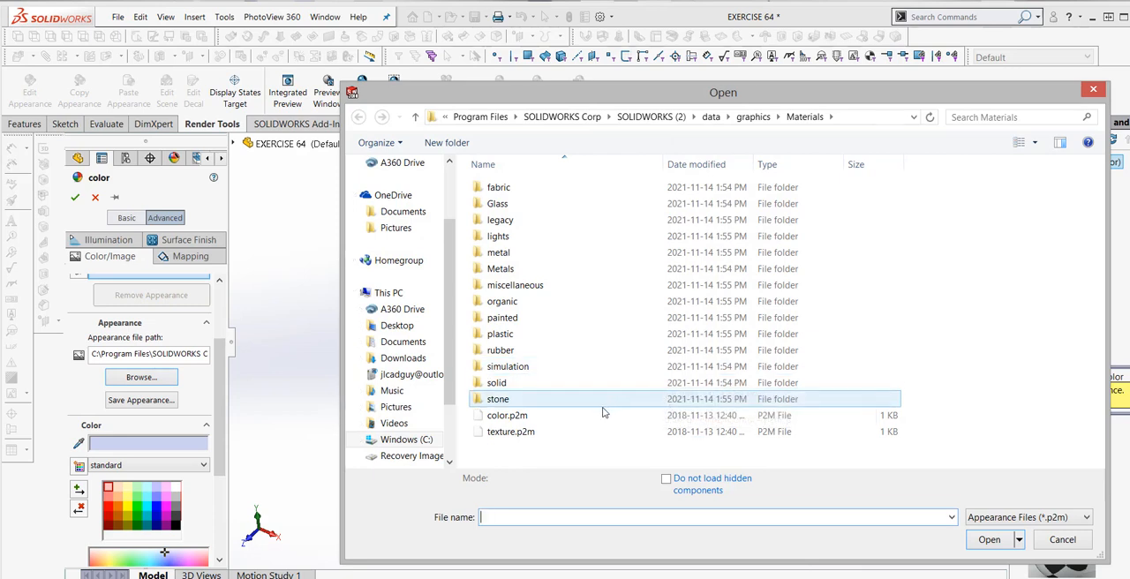
double_click(558, 257)
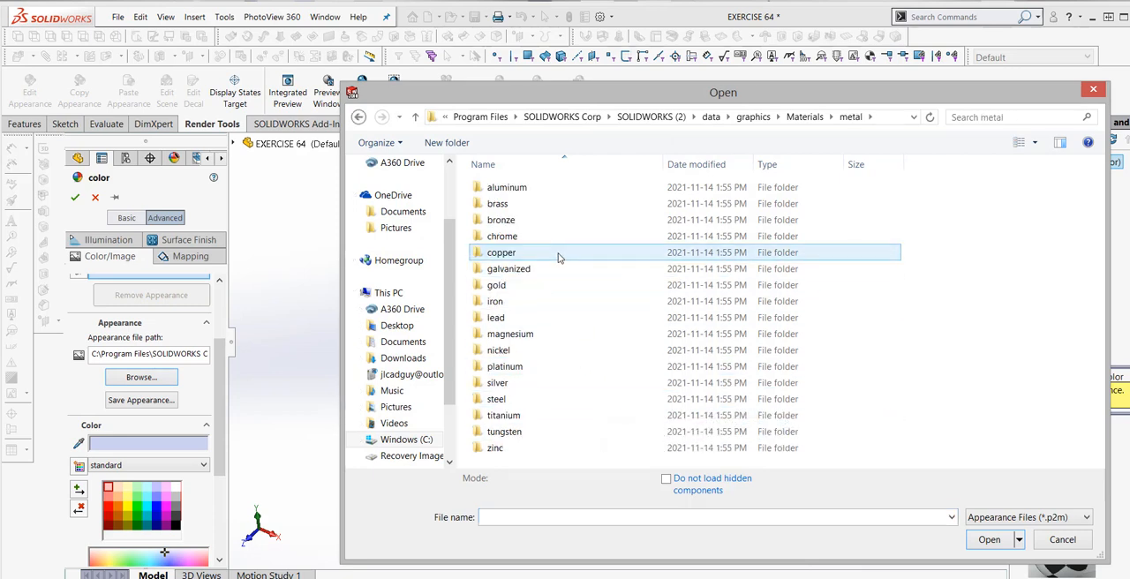
double_click(558, 254)
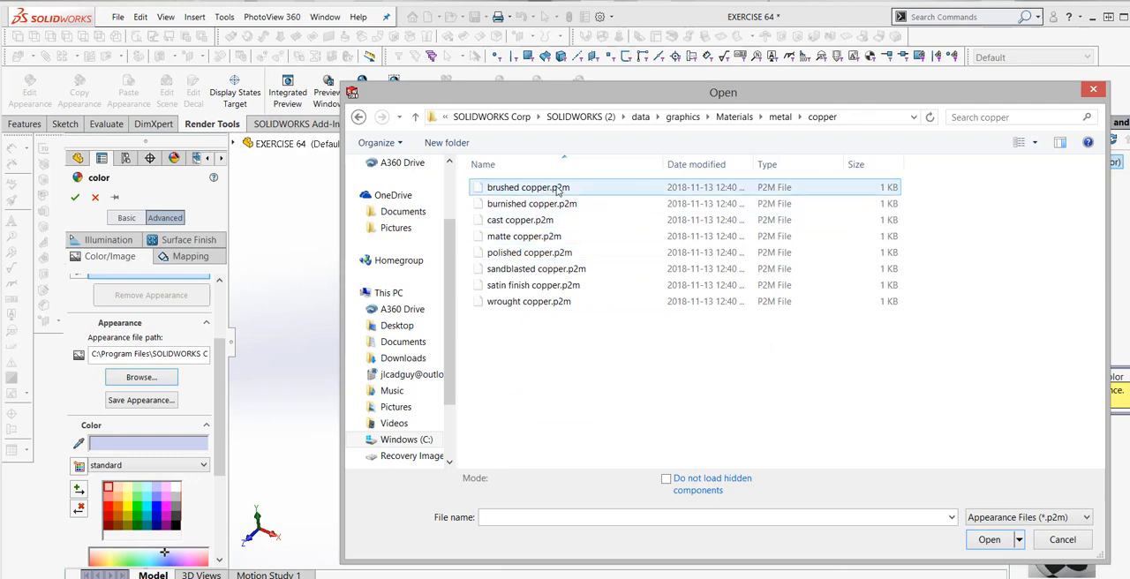
left_click(528, 224)
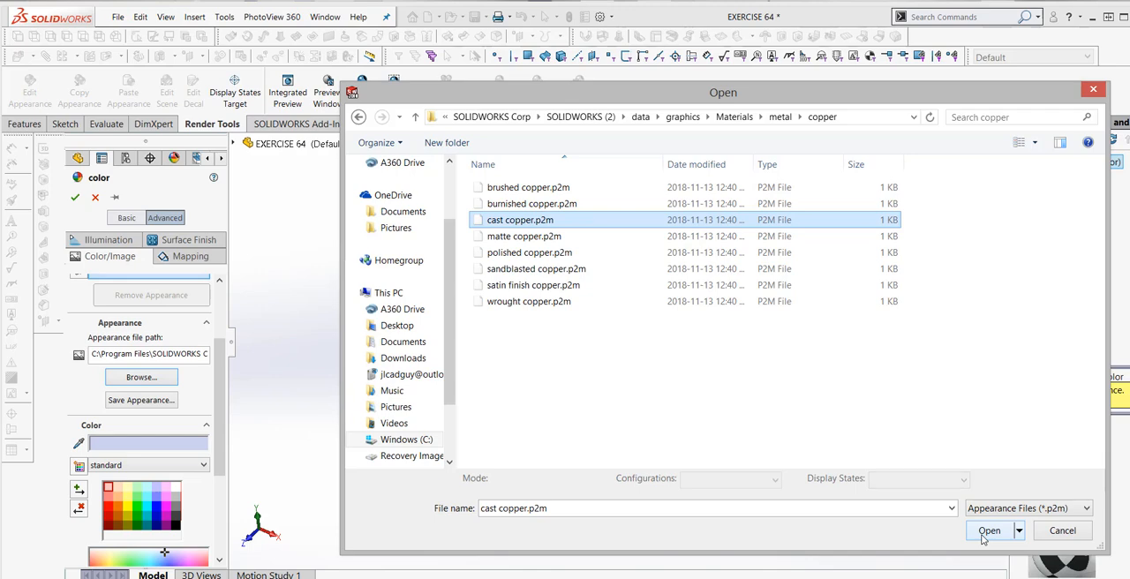
left_click(517, 254)
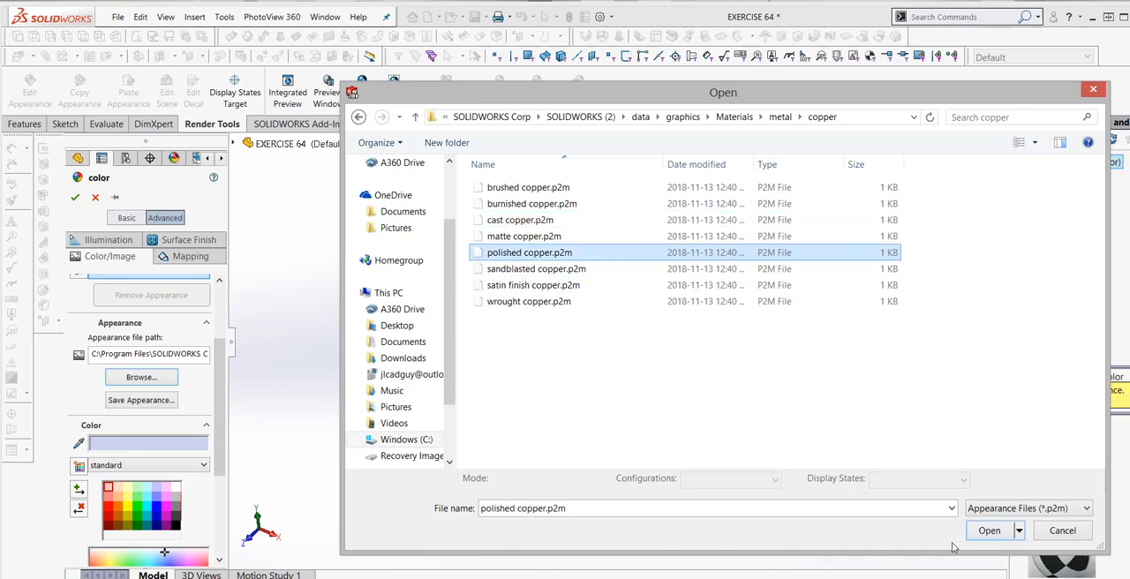
left_click(986, 532)
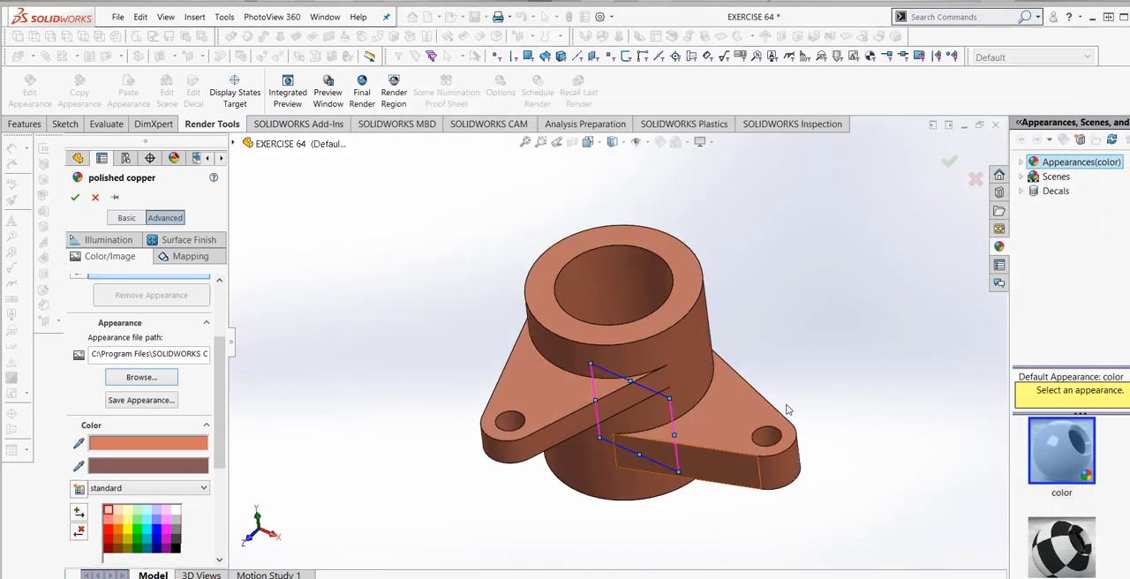
scroll(777, 372, "up", 1)
scroll(807, 409, "down", 2)
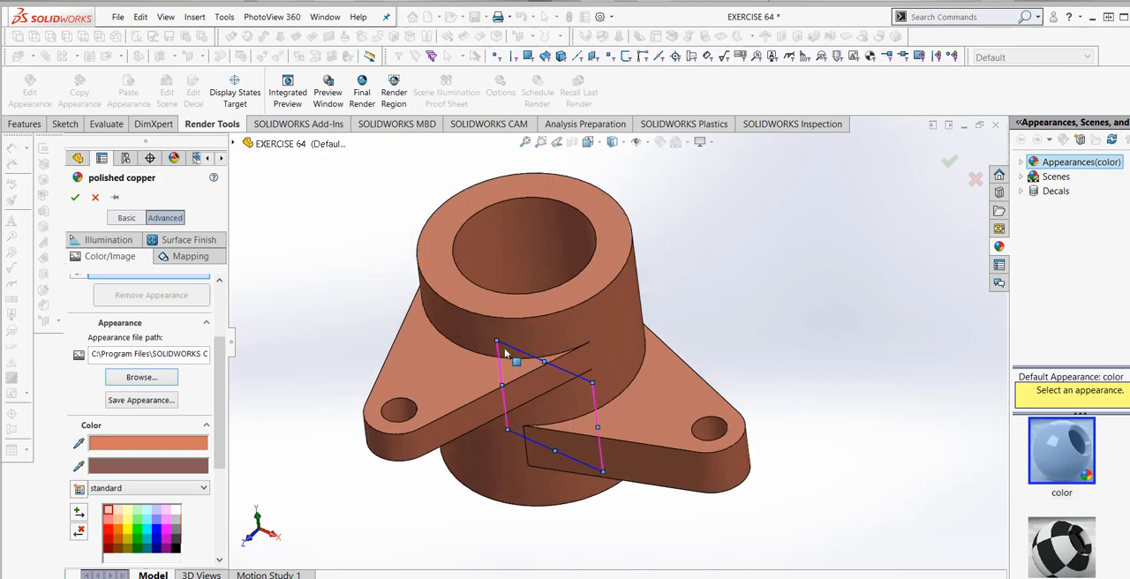
- Accept the polished copper appearance for the whole part and save the part
left_click(76, 197)
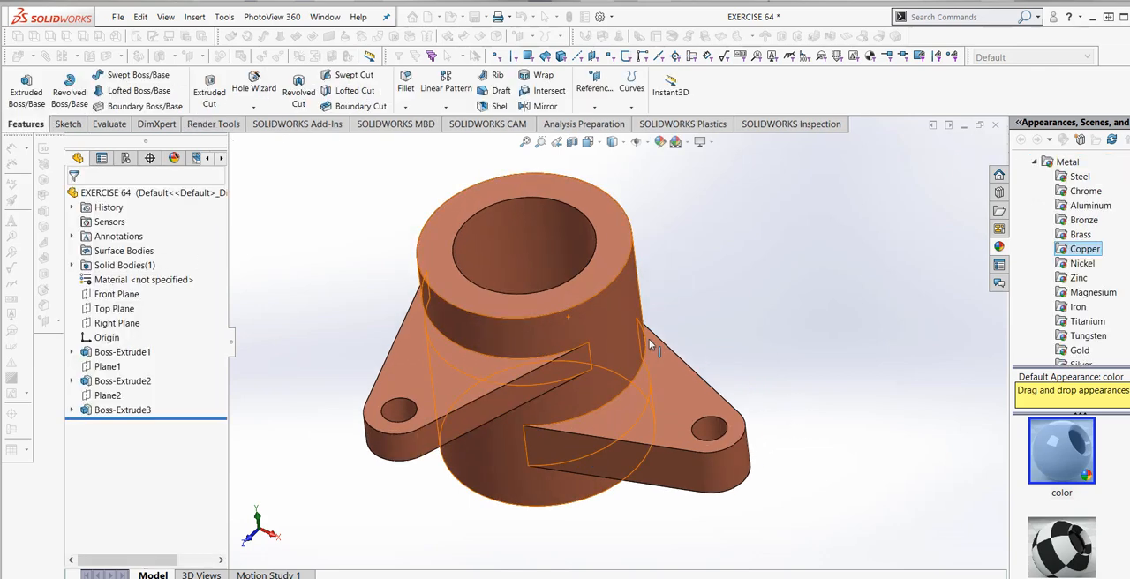
middle_click_drag(649, 345, 706, 313)
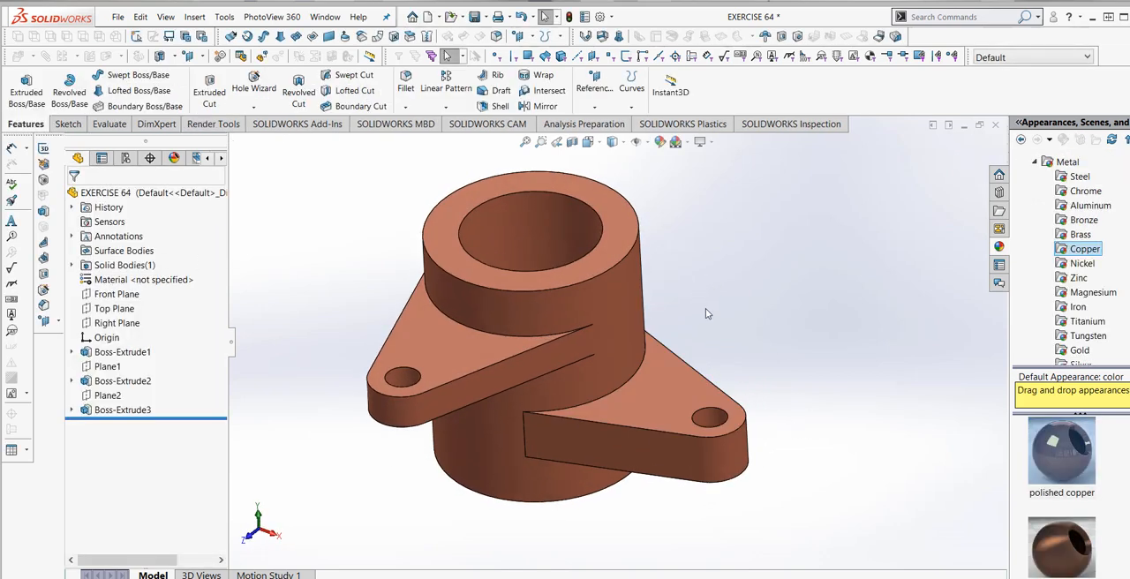
scroll(705, 314, "up", 4)
scroll(654, 321, "down", 2)
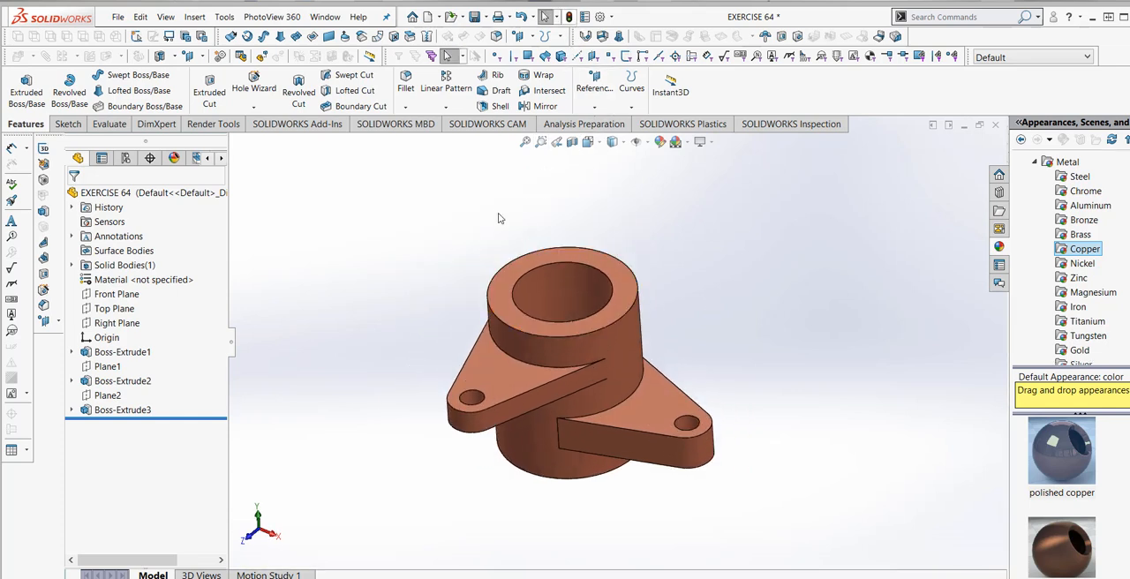
left_click(476, 19)
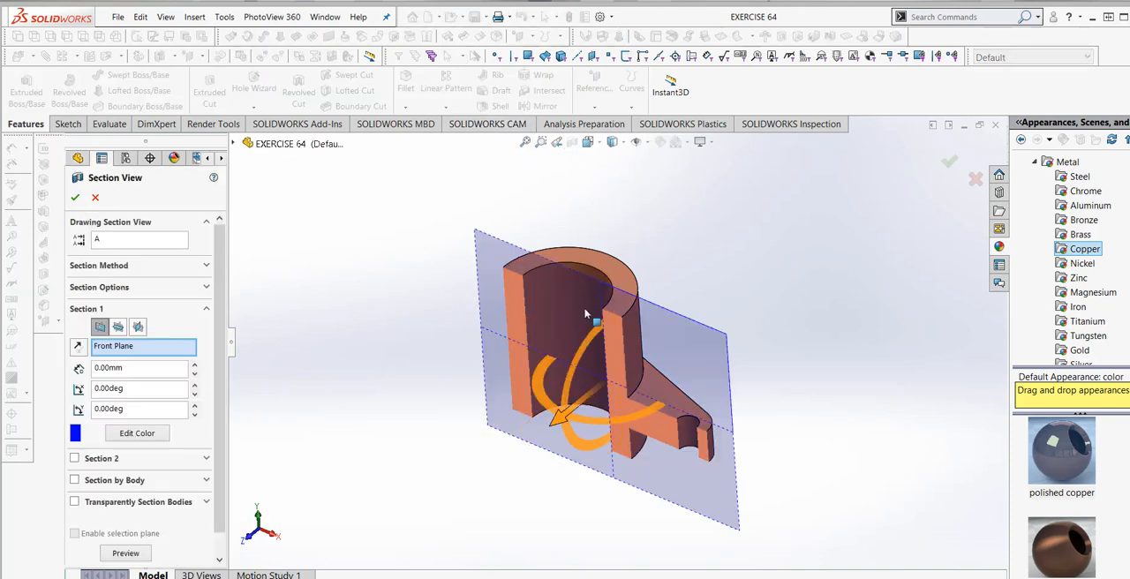
- Preview section views through the Front Plane at a 13 mm offset, the Top Plane and the Right Plane
left_click_drag(579, 428, 550, 451)
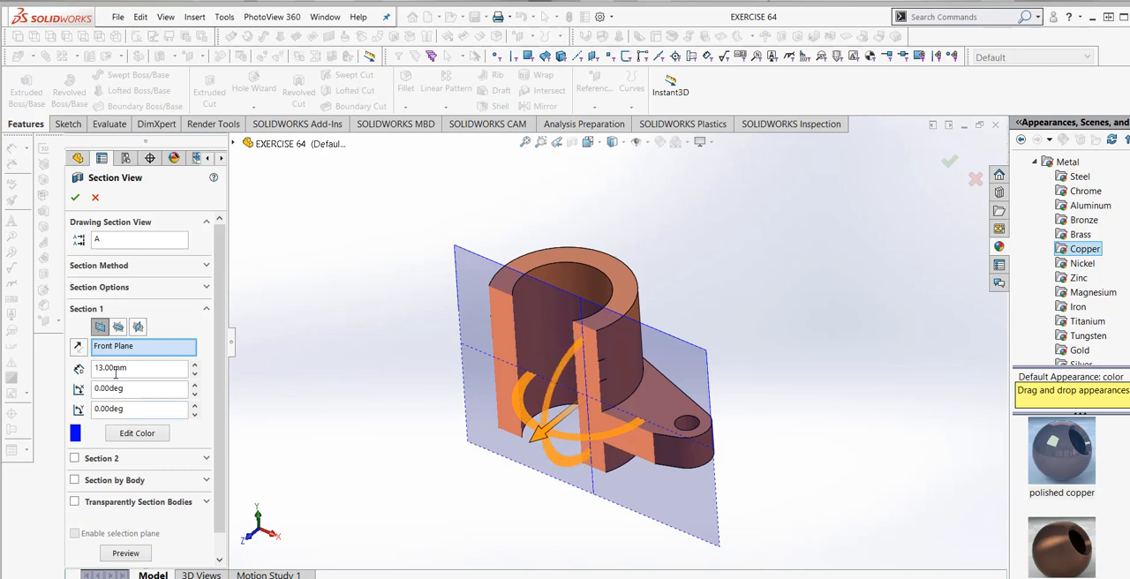
left_click(119, 327)
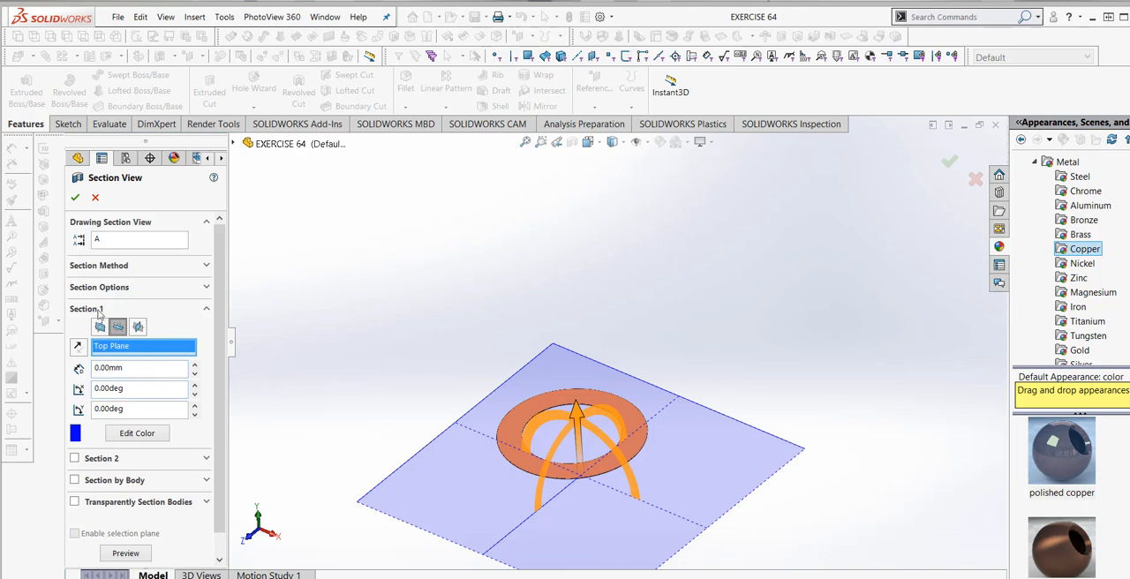
left_click(136, 328)
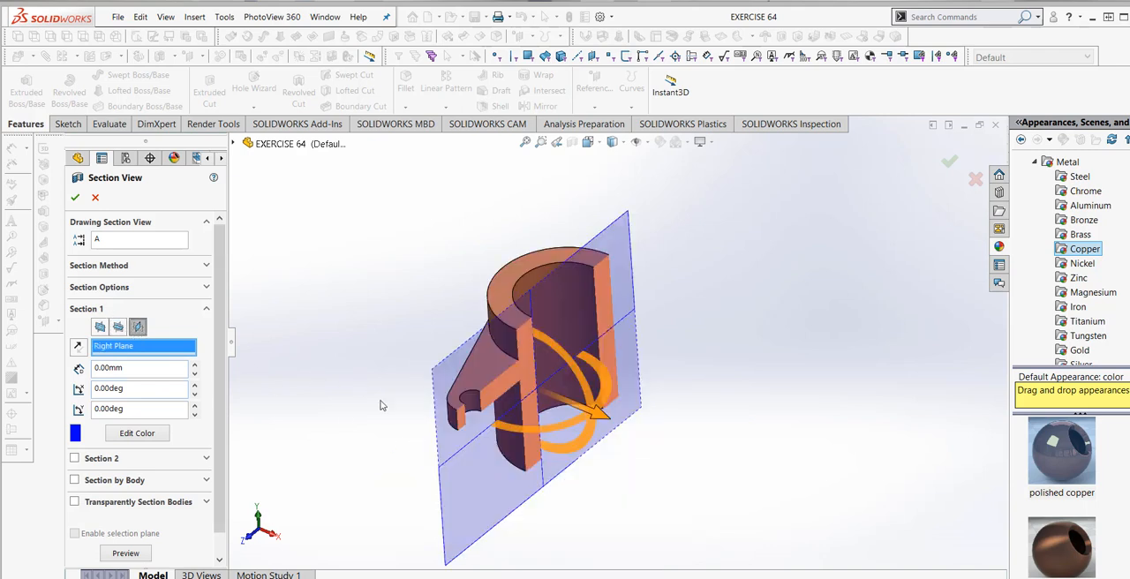
- Section the part along the Front Plane with a 3 mm offset and view the cut
left_click(100, 328)
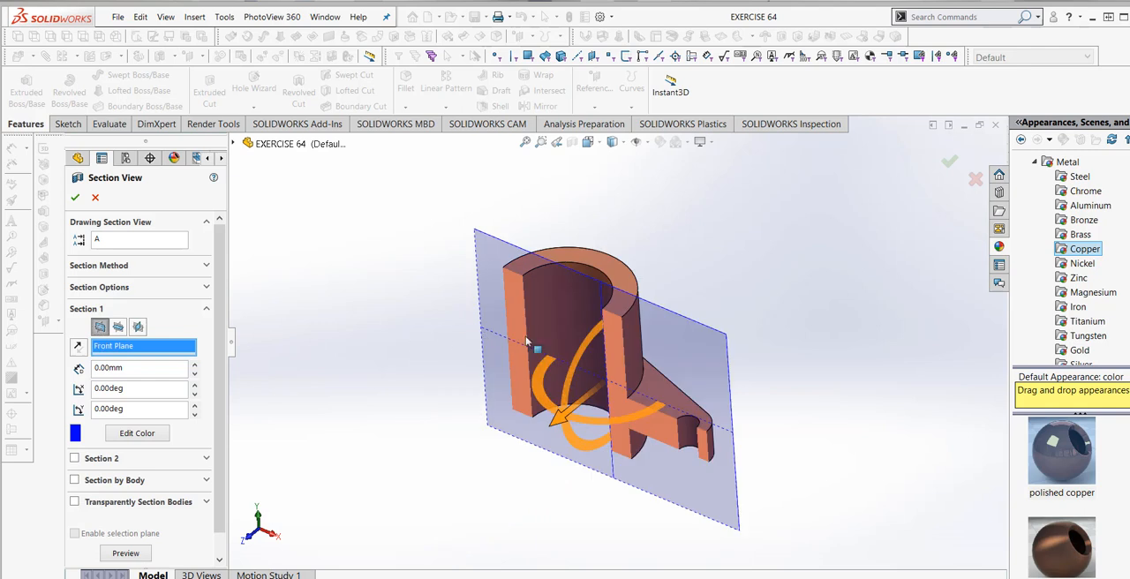
left_click_drag(563, 420, 556, 430)
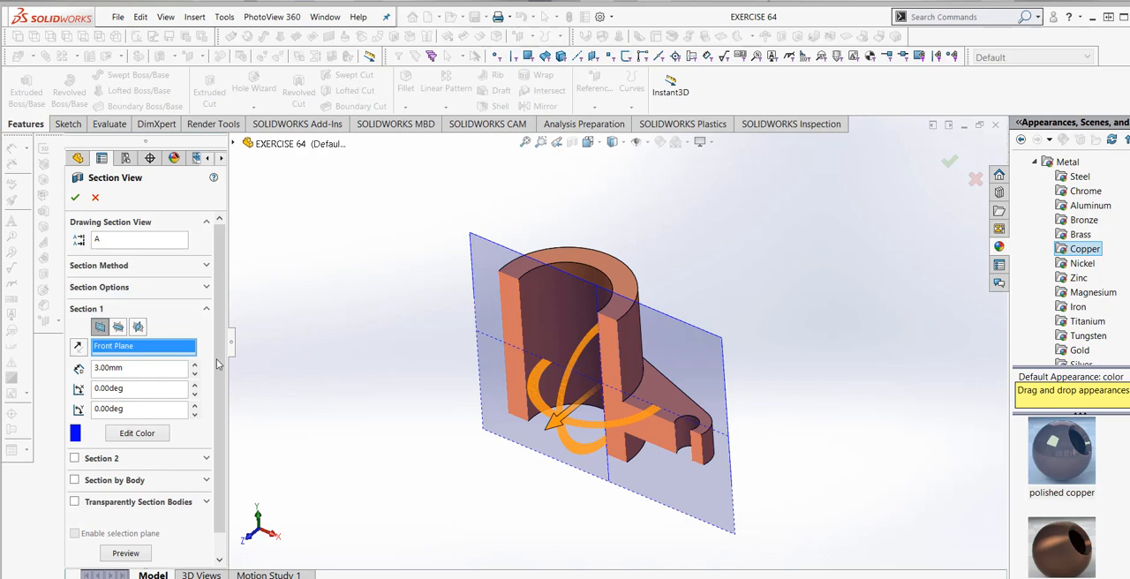
left_click(75, 197)
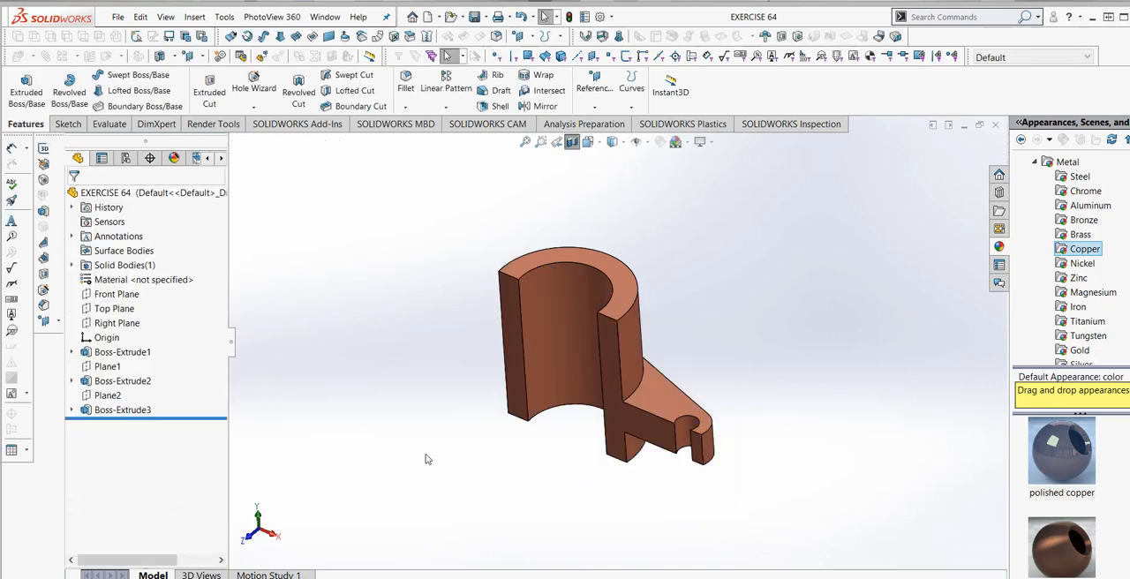
scroll(618, 408, "down", 2)
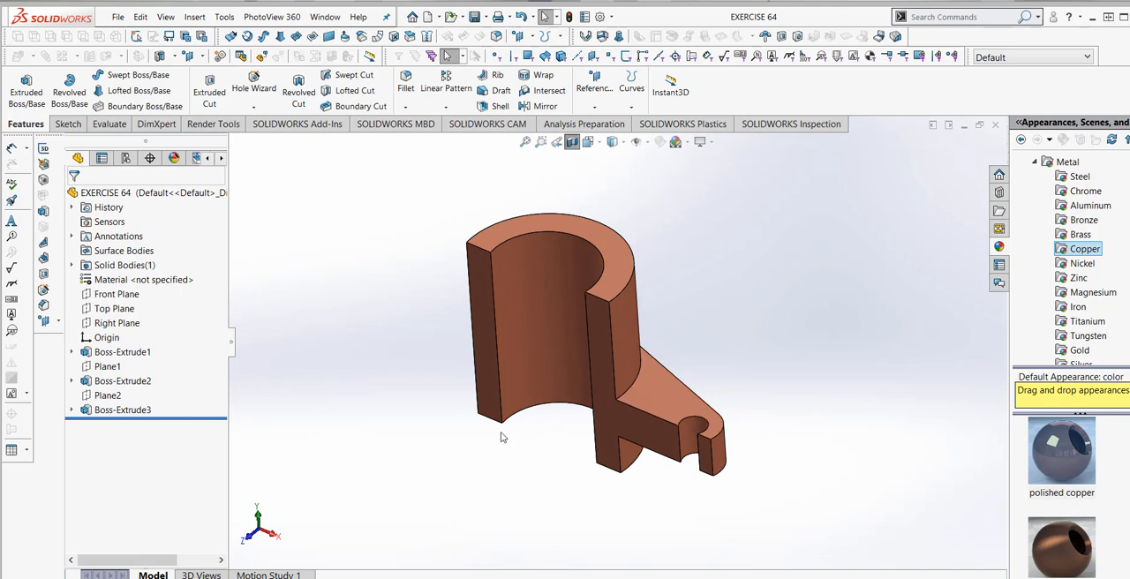
- Add a second section to the section view along the Right Plane with a 63 mm offset
left_click(572, 142)
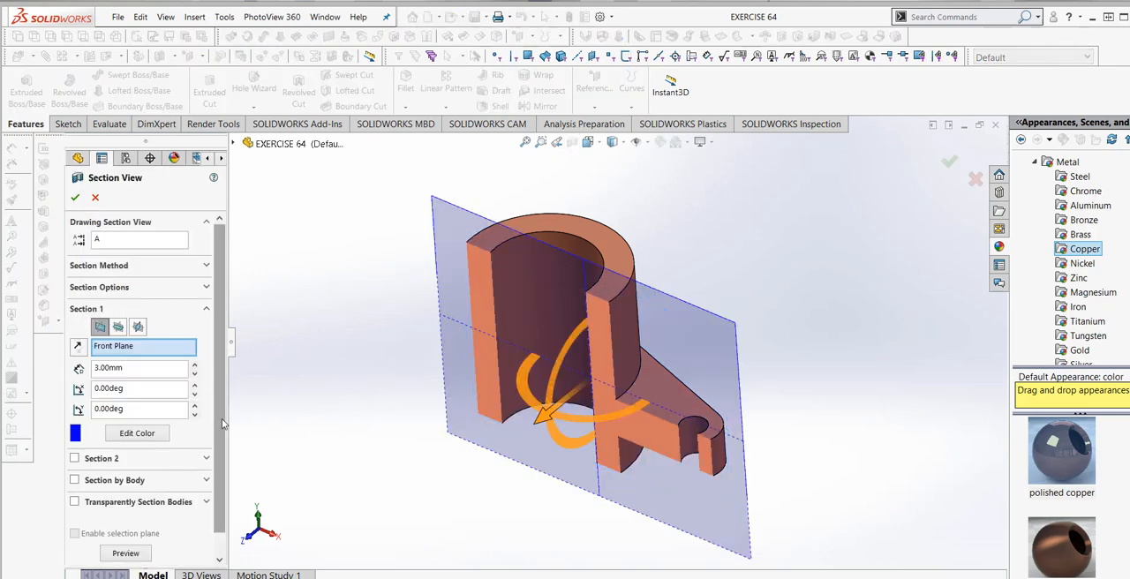
scroll(223, 459, "down", 1)
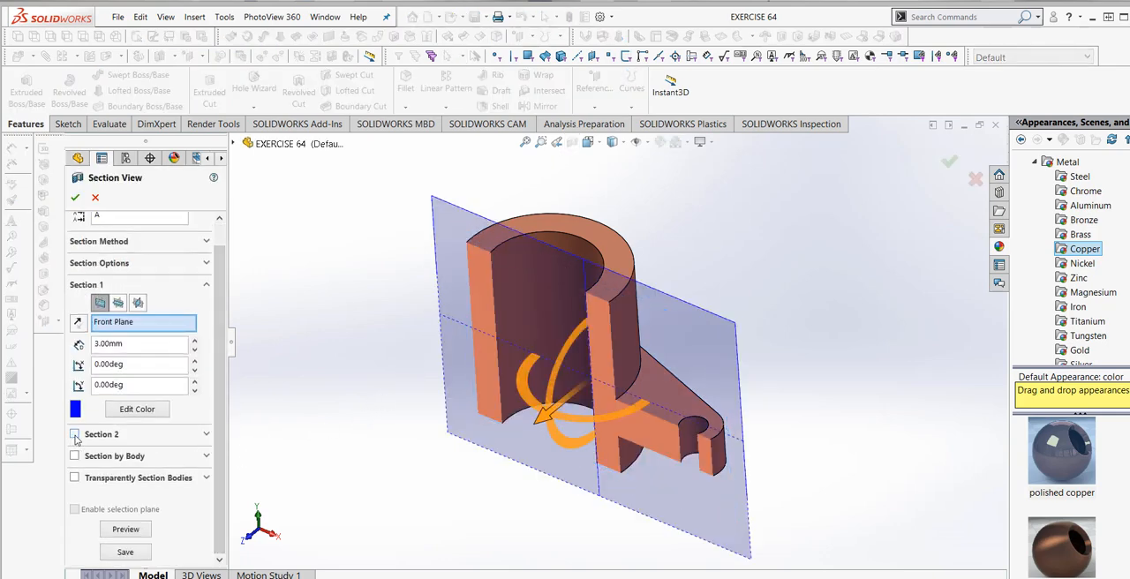
left_click(75, 435)
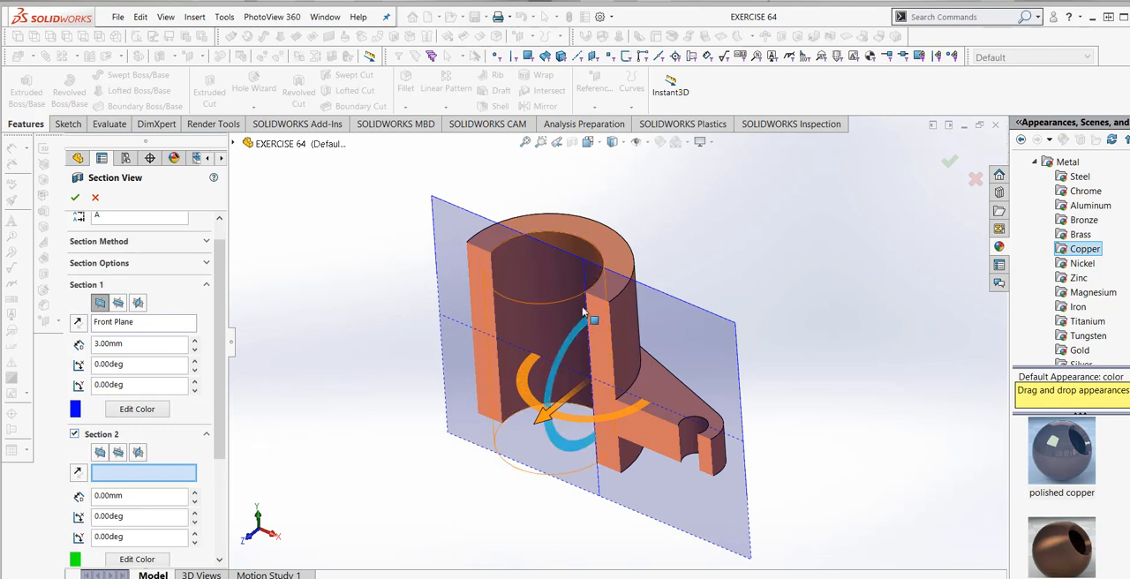
left_click(235, 143)
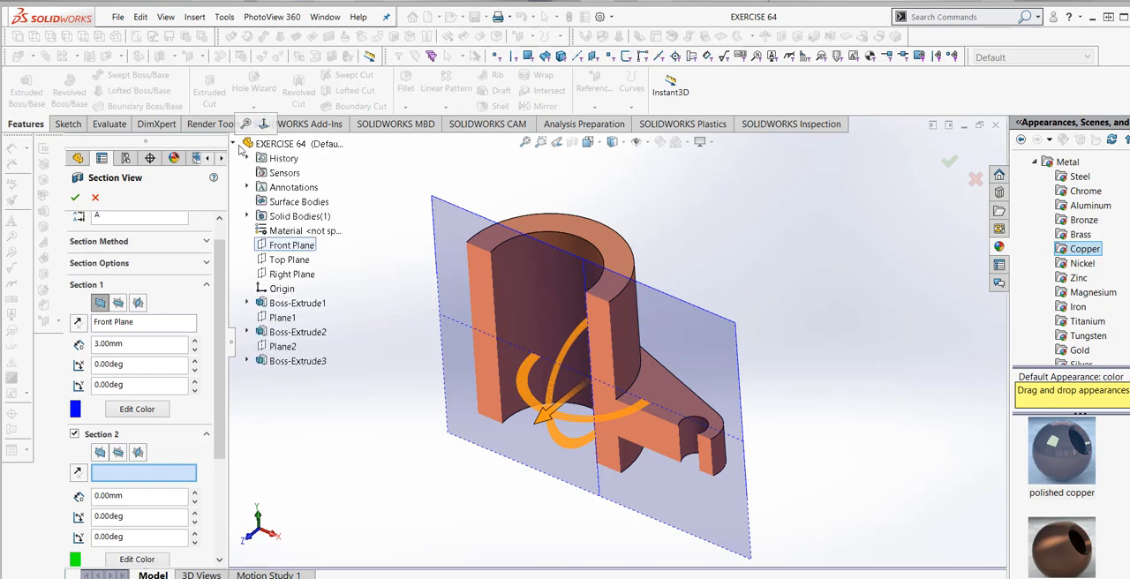
left_click(278, 277)
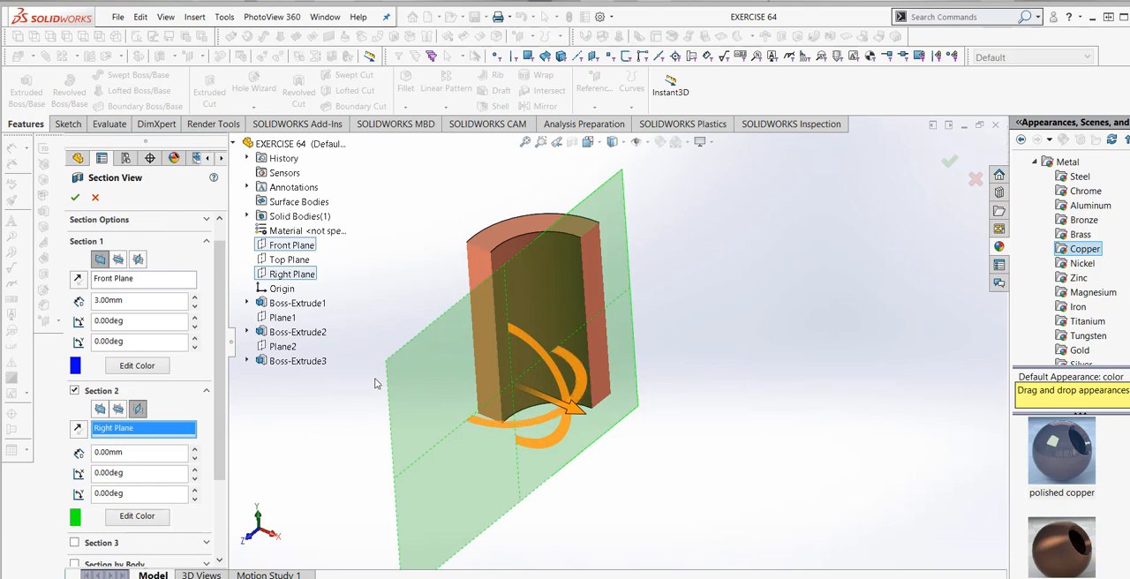
left_click_drag(590, 420, 736, 488)
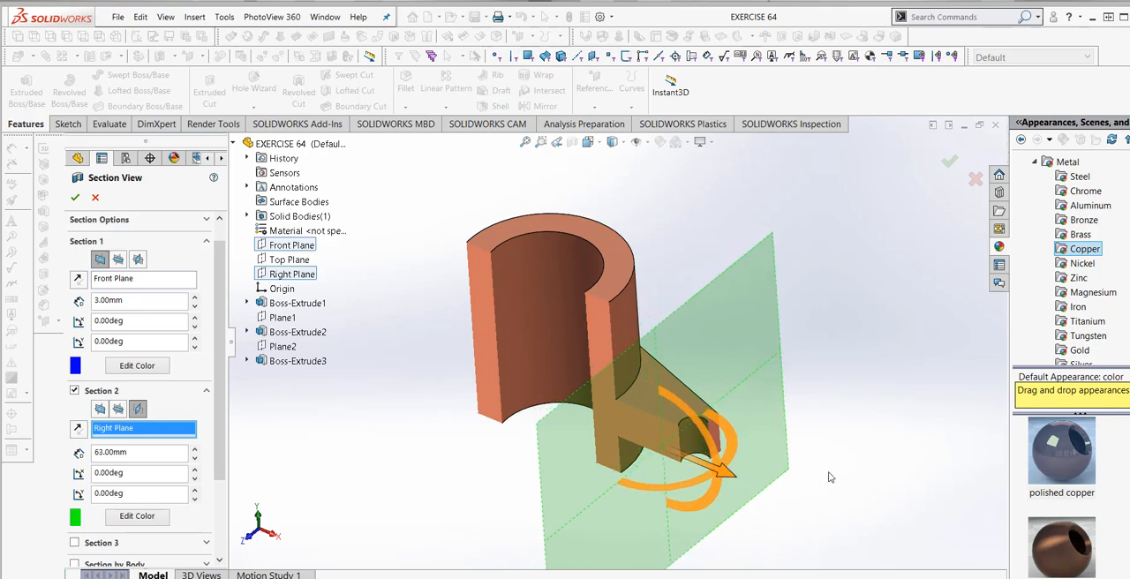
left_click(76, 198)
- Examine the sectioned cylinder bore, wall and cut lug with its hole from several angles
scroll(611, 381, "up", 2)
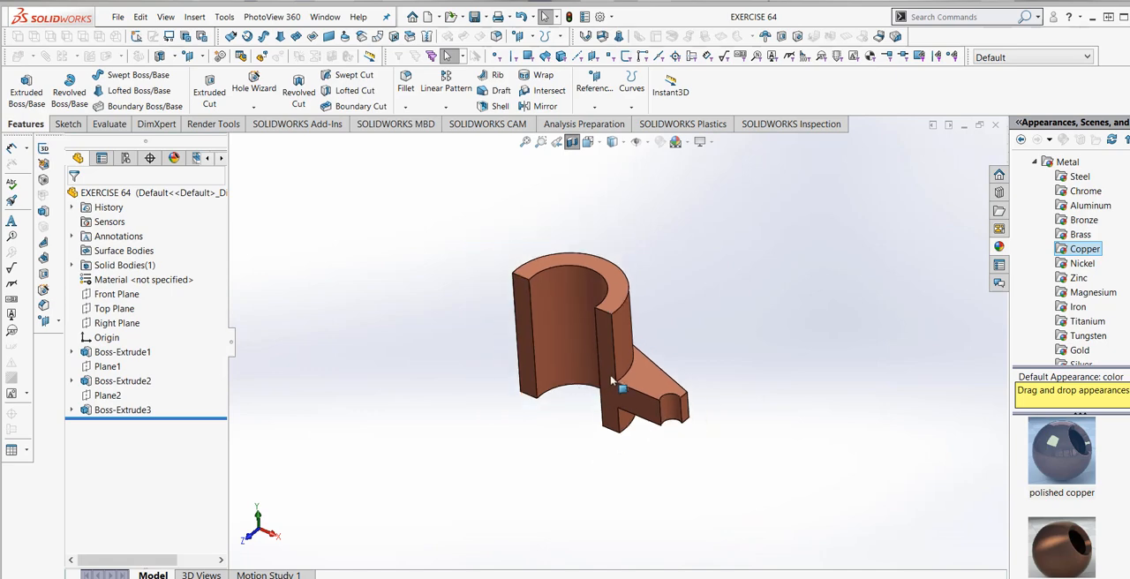
scroll(611, 381, "down", 3)
middle_click_drag(726, 336, 733, 309)
scroll(724, 326, "up", 3)
scroll(706, 320, "down", 2)
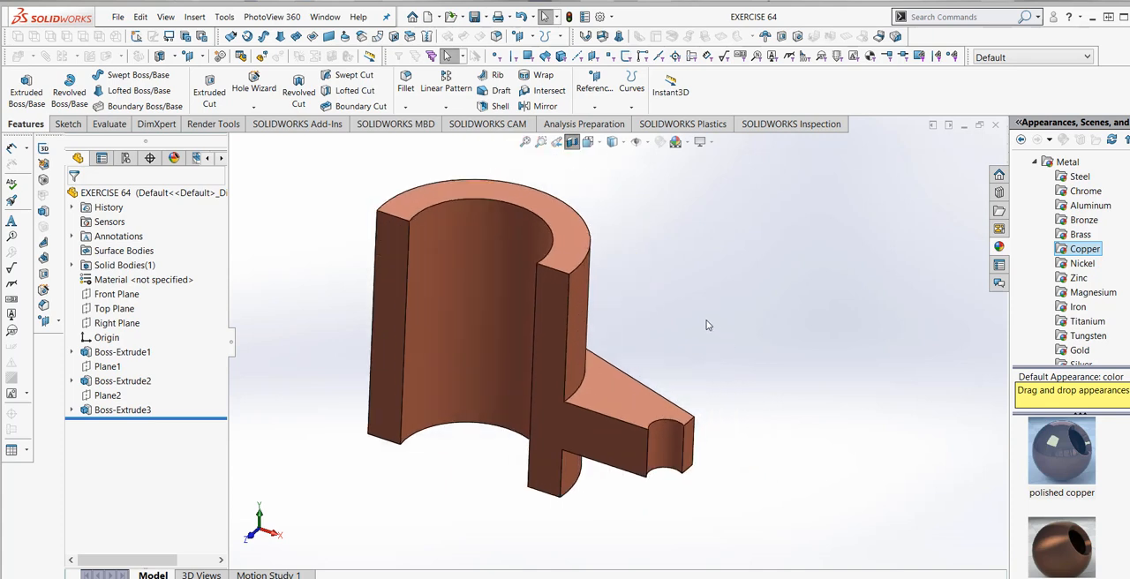
scroll(723, 333, "up", 2)
scroll(516, 275, "down", 3)
middle_click_drag(574, 339, 569, 336)
scroll(577, 330, "up", 2)
scroll(577, 333, "down", 1)
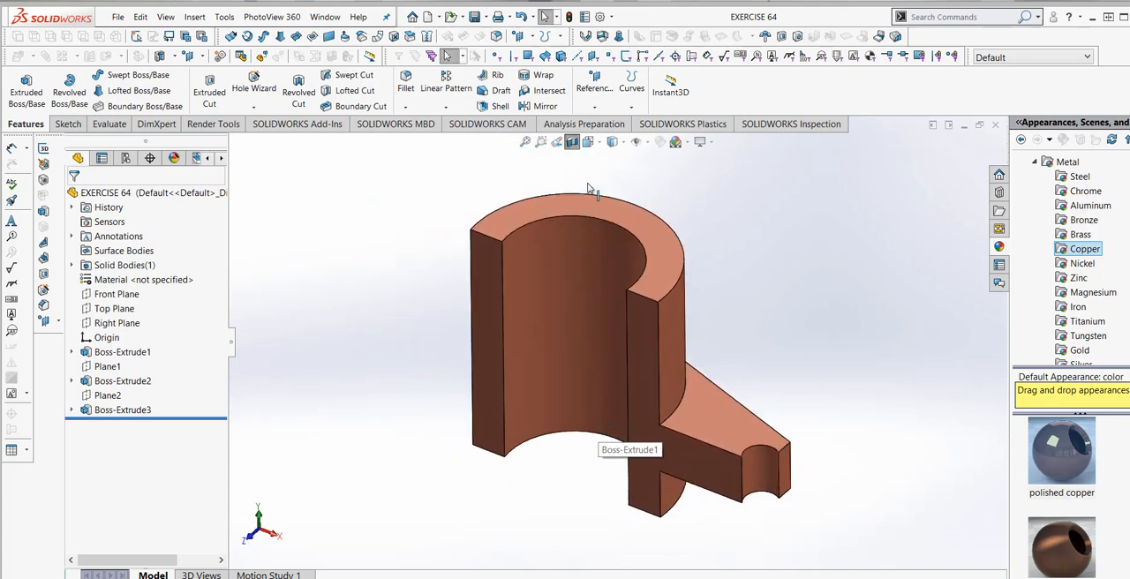
- Turn off the section view and inspect the complete copper part
left_click(572, 143)
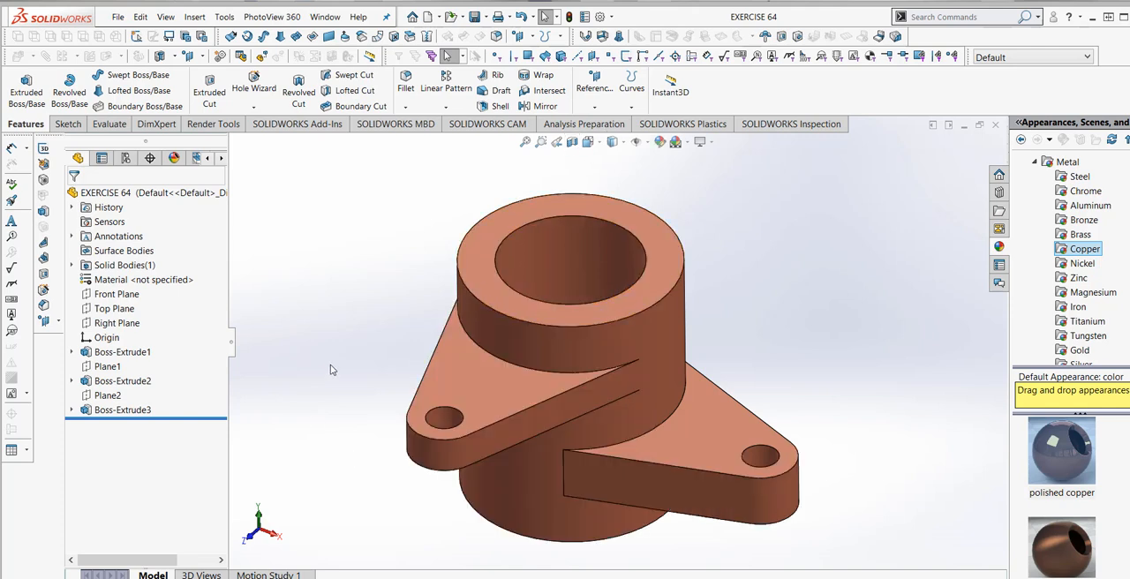
scroll(434, 317, "up", 1)
scroll(497, 472, "down", 1)
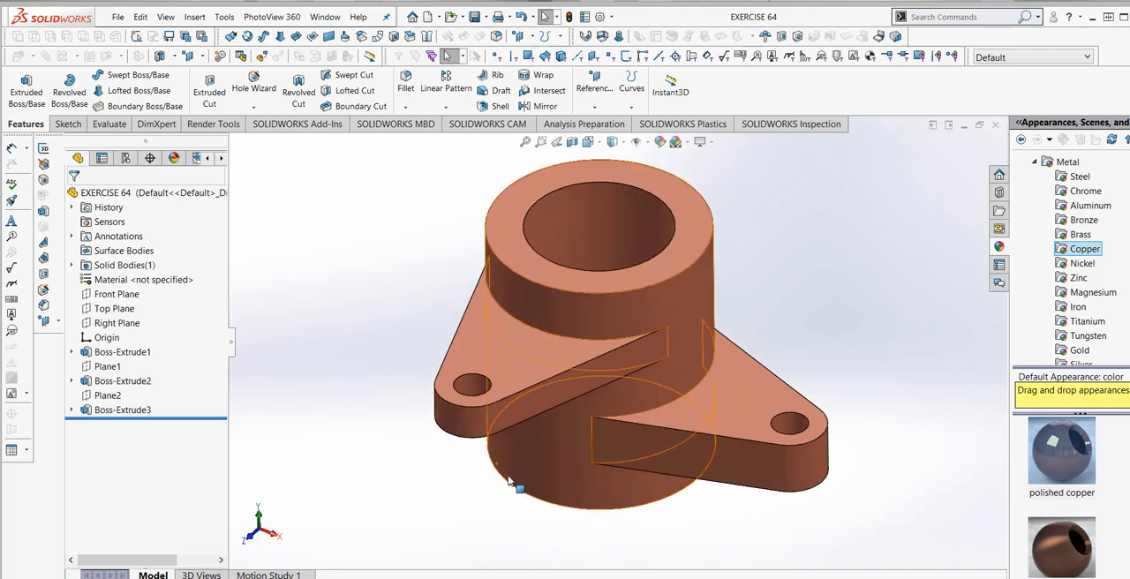
scroll(742, 314, "up", 1)
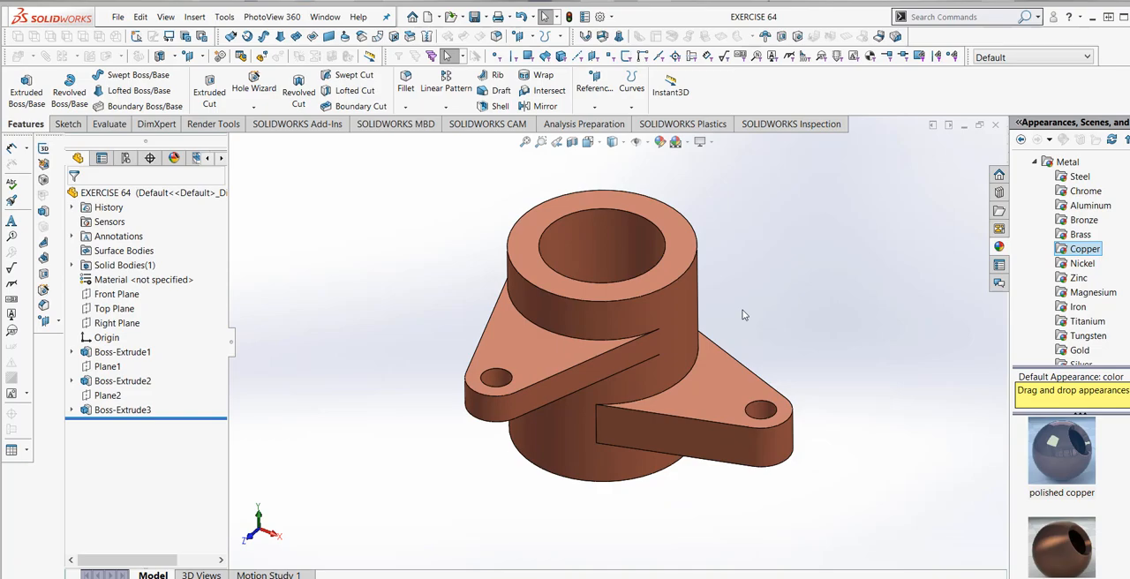